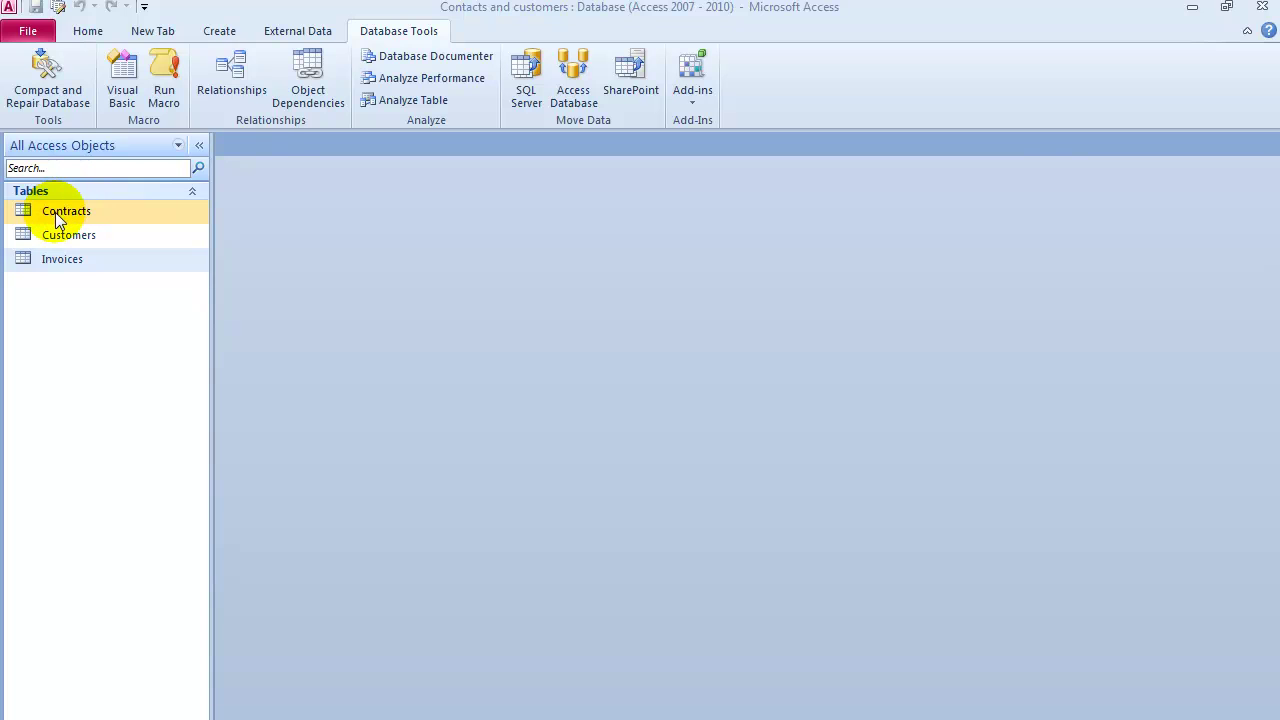
Open the Customers and Invoices tables to inspect them, then close all open tables.
{"action": "left_click", "coordinate": [76, 235]}
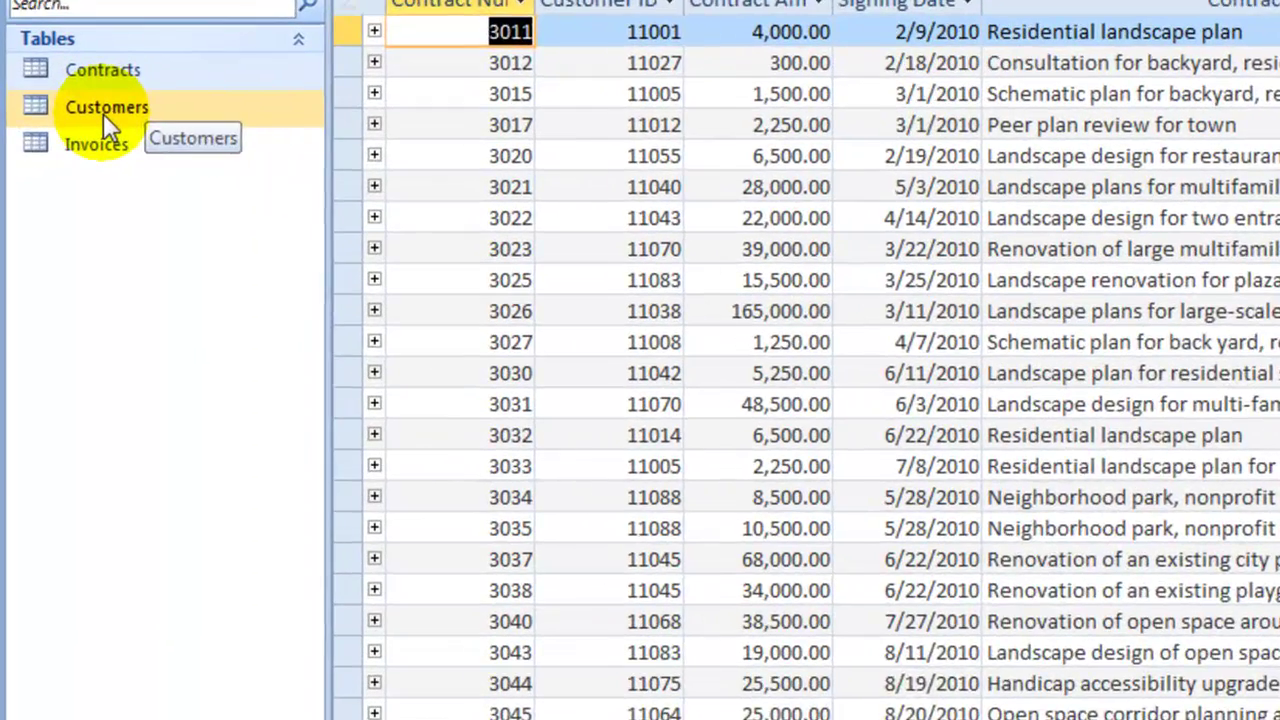
{"action": "double_click", "coordinate": [104, 110]}
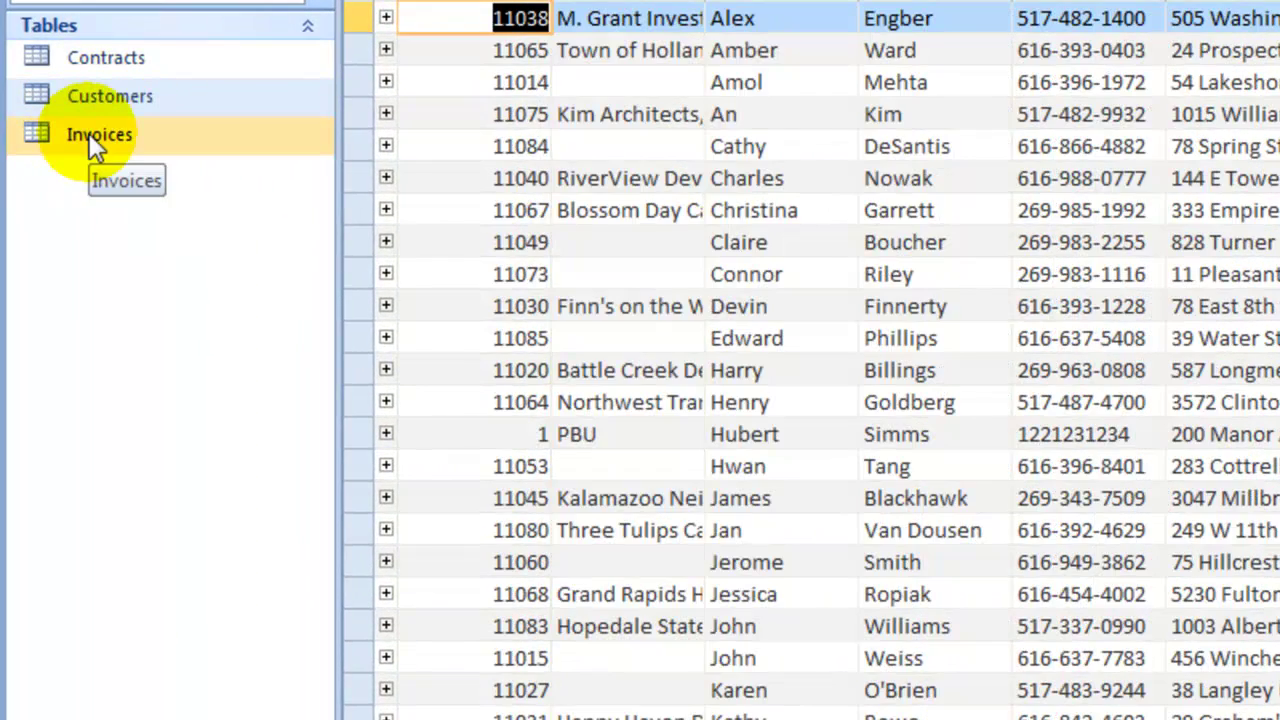
{"action": "double_click", "coordinate": [89, 133]}
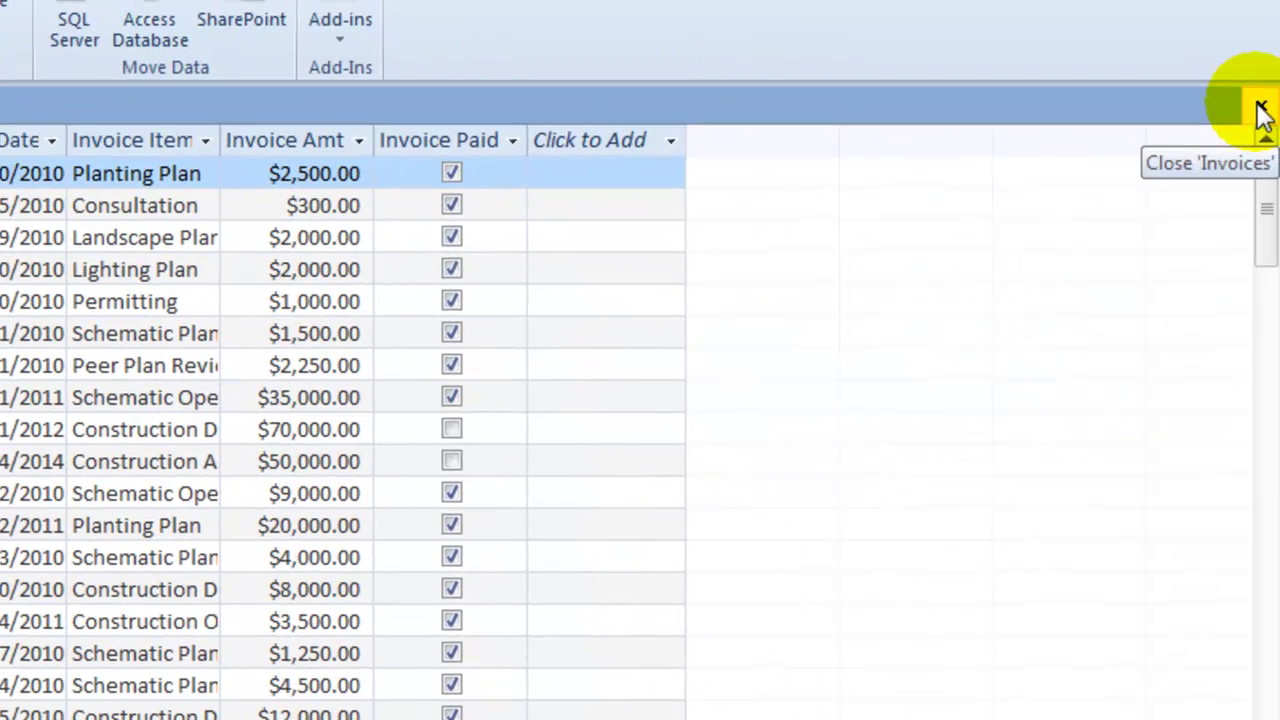
{"action": "left_click", "coordinate": [1261, 108]}
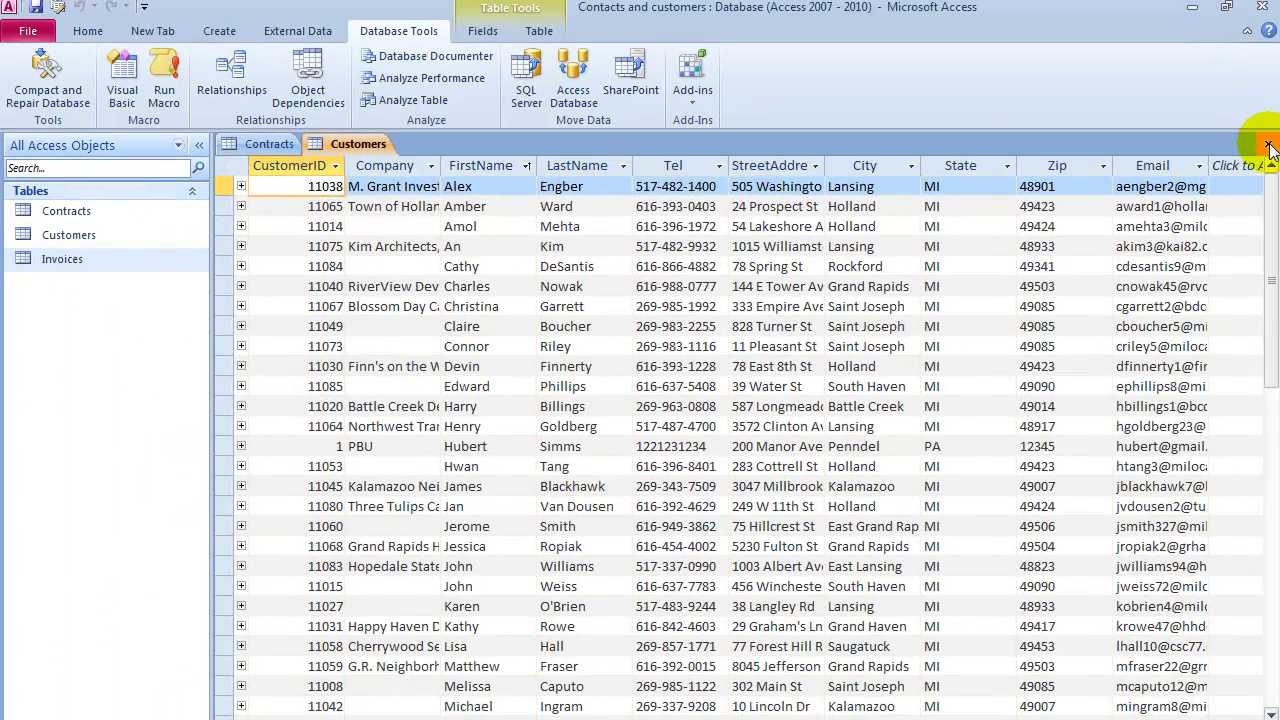
{"action": "left_click", "coordinate": [1263, 121]}
{"action": "left_click", "coordinate": [1267, 144]}
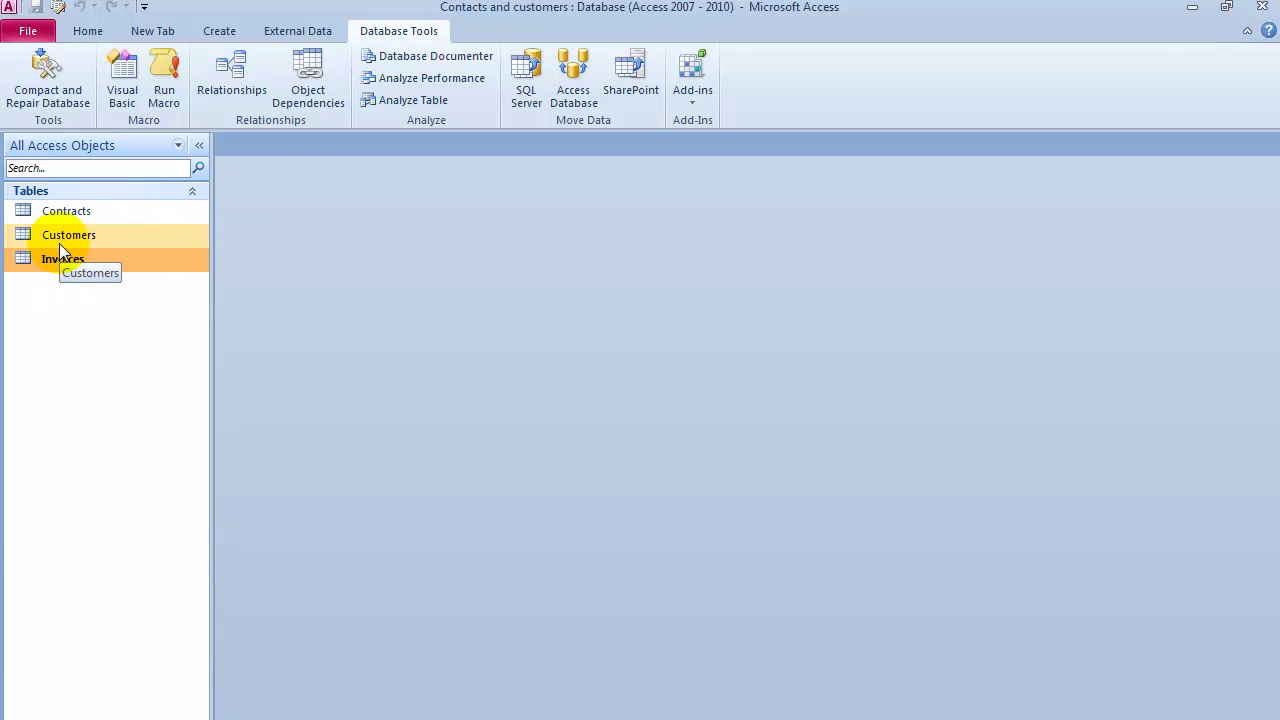
Review the relationships: CustomerID links Customers to Contracts, Contract Num links Contracts to Invoices.
{"action": "left_click", "coordinate": [247, 76]}
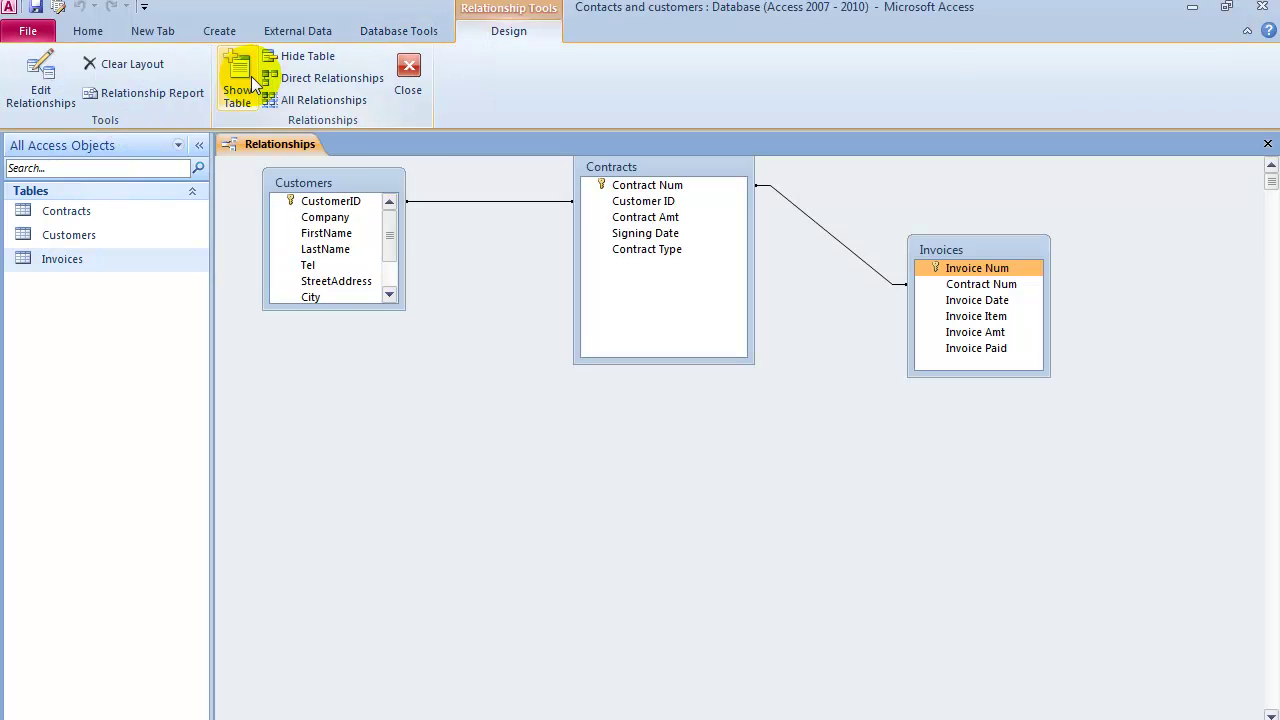
{"action": "left_click", "coordinate": [324, 207]}
{"action": "left_click_drag", "start_coordinate": [324, 210], "coordinate": [655, 210]}
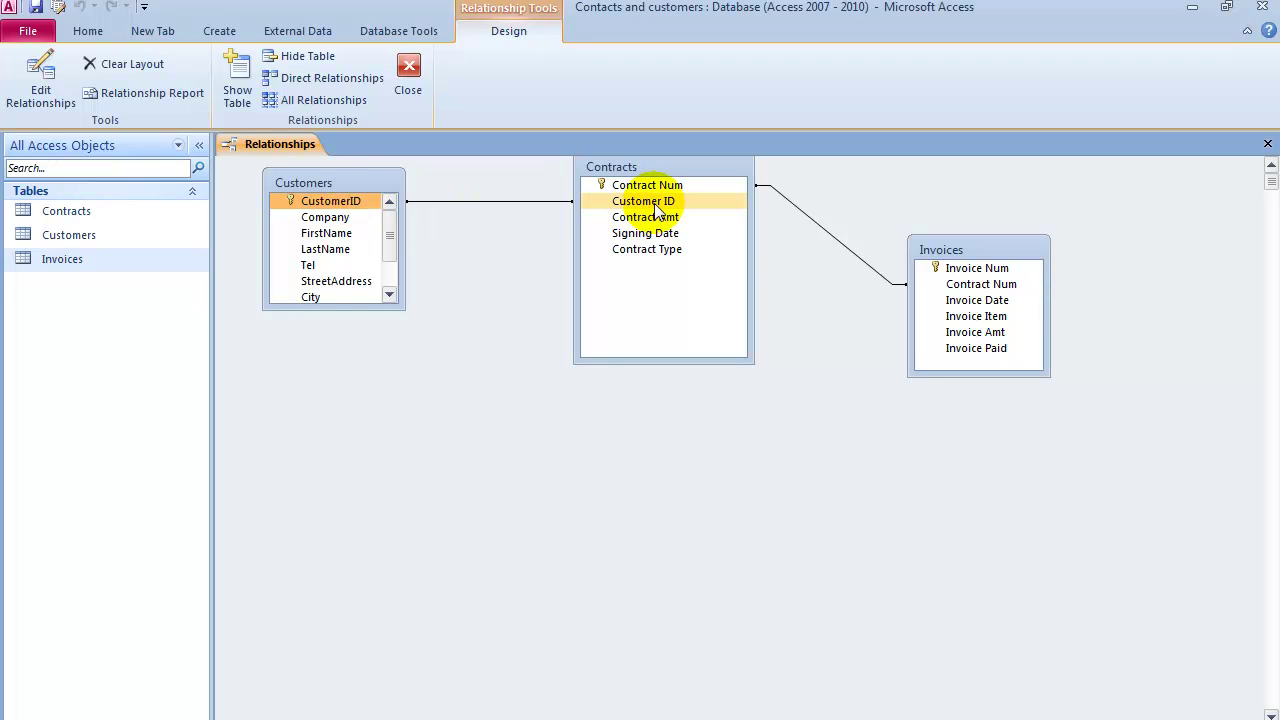
{"action": "left_click_drag", "start_coordinate": [655, 210], "coordinate": [641, 186]}
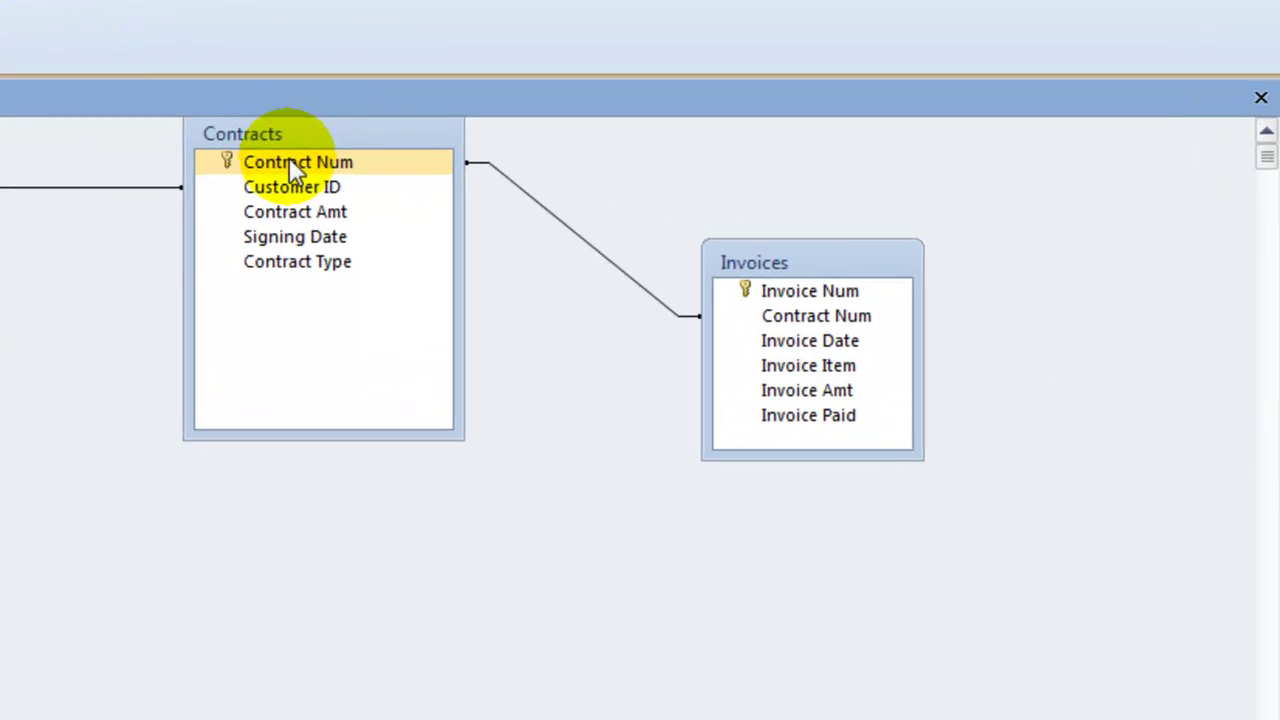
{"action": "left_click_drag", "start_coordinate": [295, 170], "coordinate": [549, 234]}
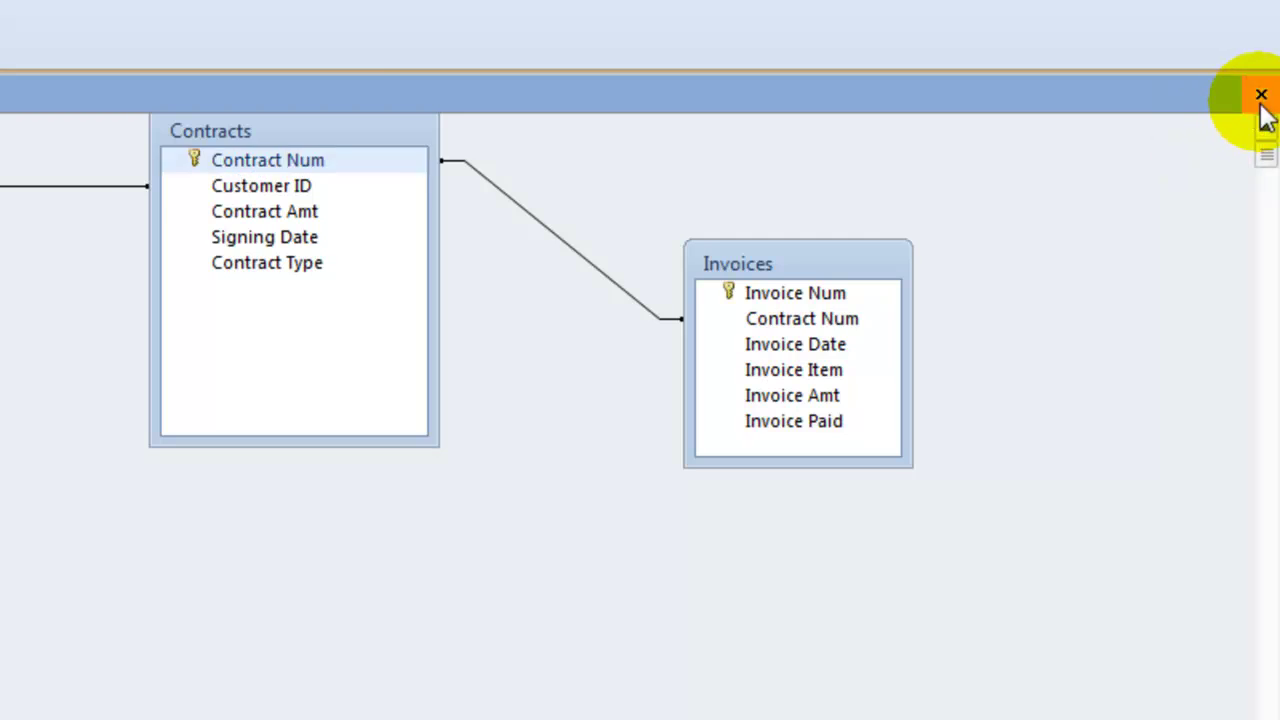
{"action": "left_click", "coordinate": [1261, 96]}
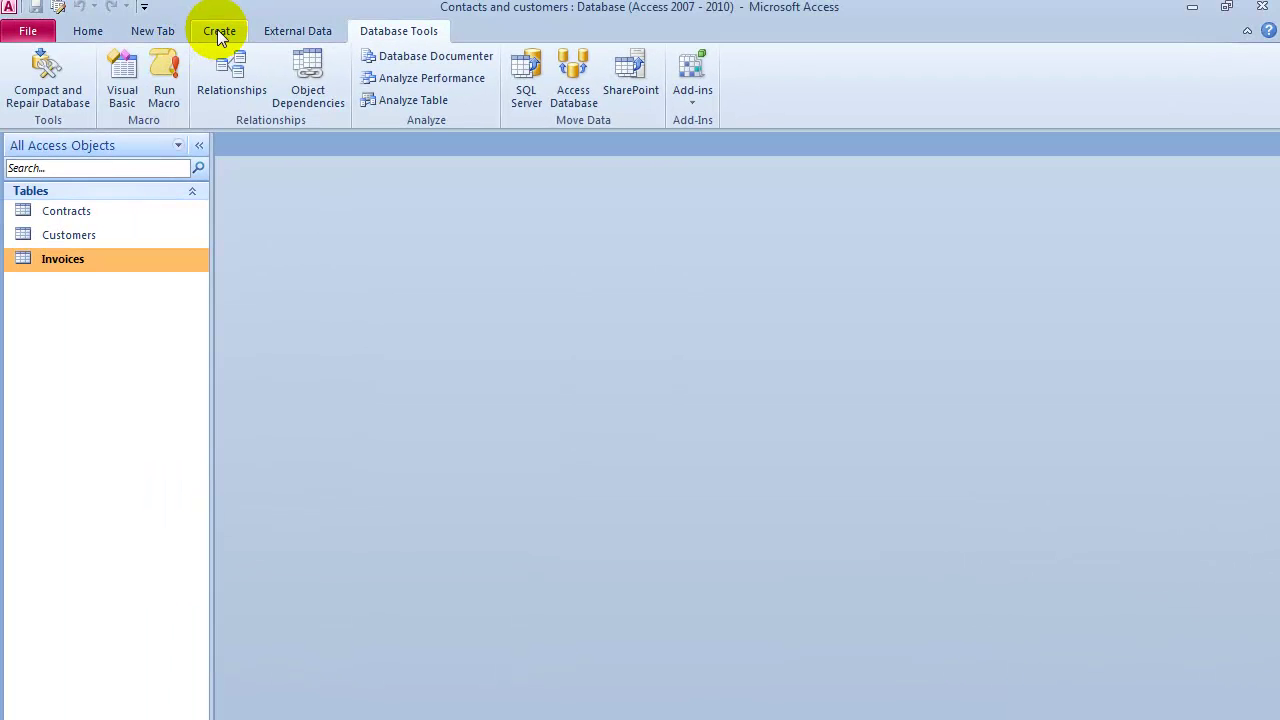
Launch the Simple Query Wizard with the Customers table as its source.
{"action": "left_click", "coordinate": [220, 31]}
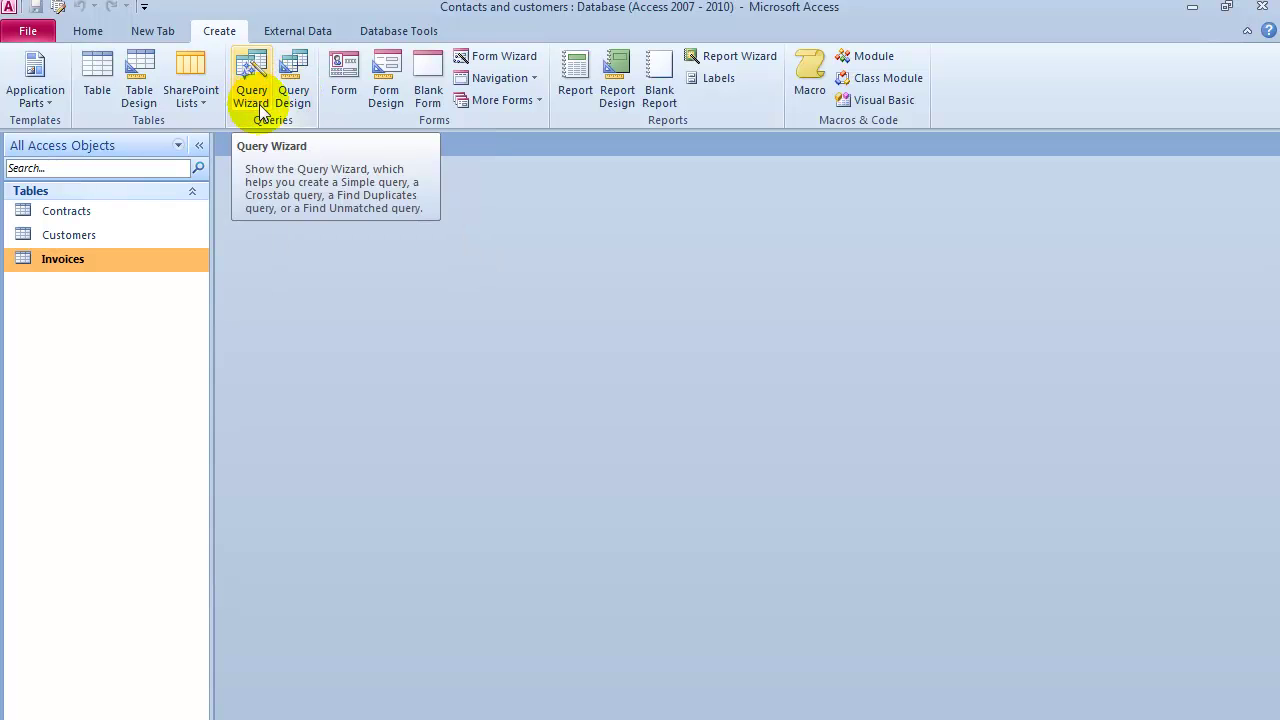
{"action": "left_click", "coordinate": [49, 233]}
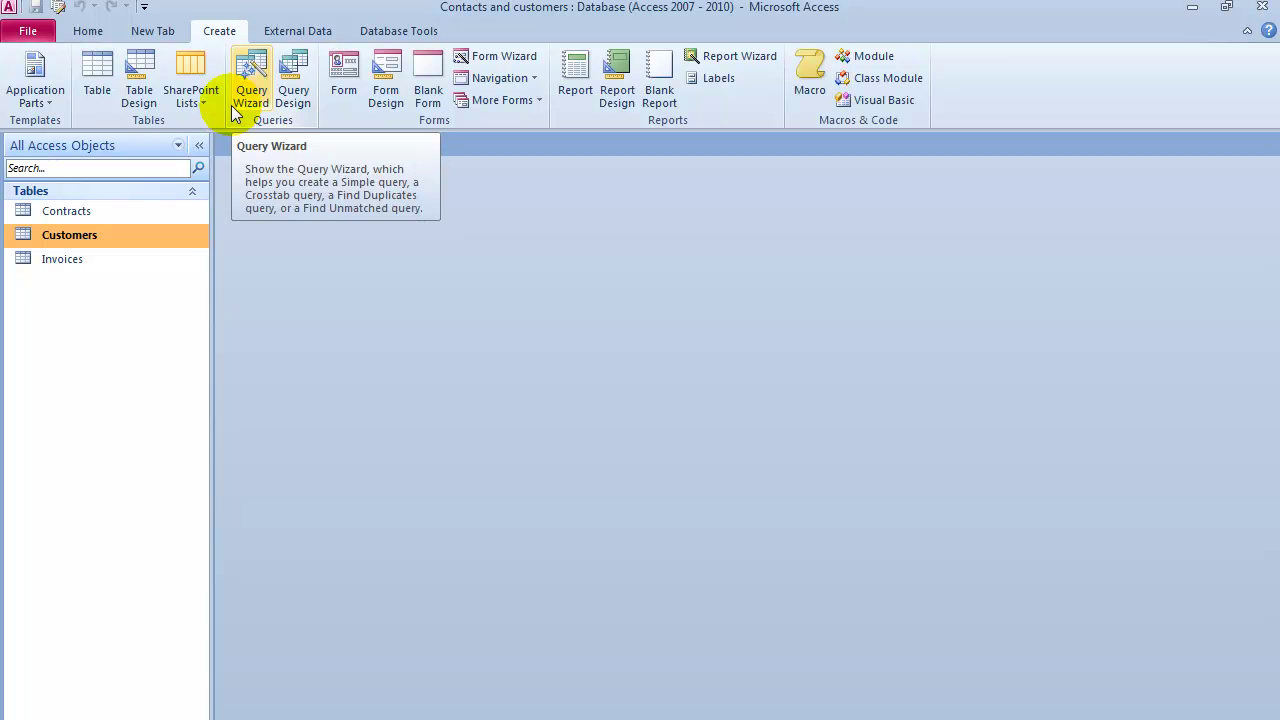
{"action": "left_click", "coordinate": [250, 105]}
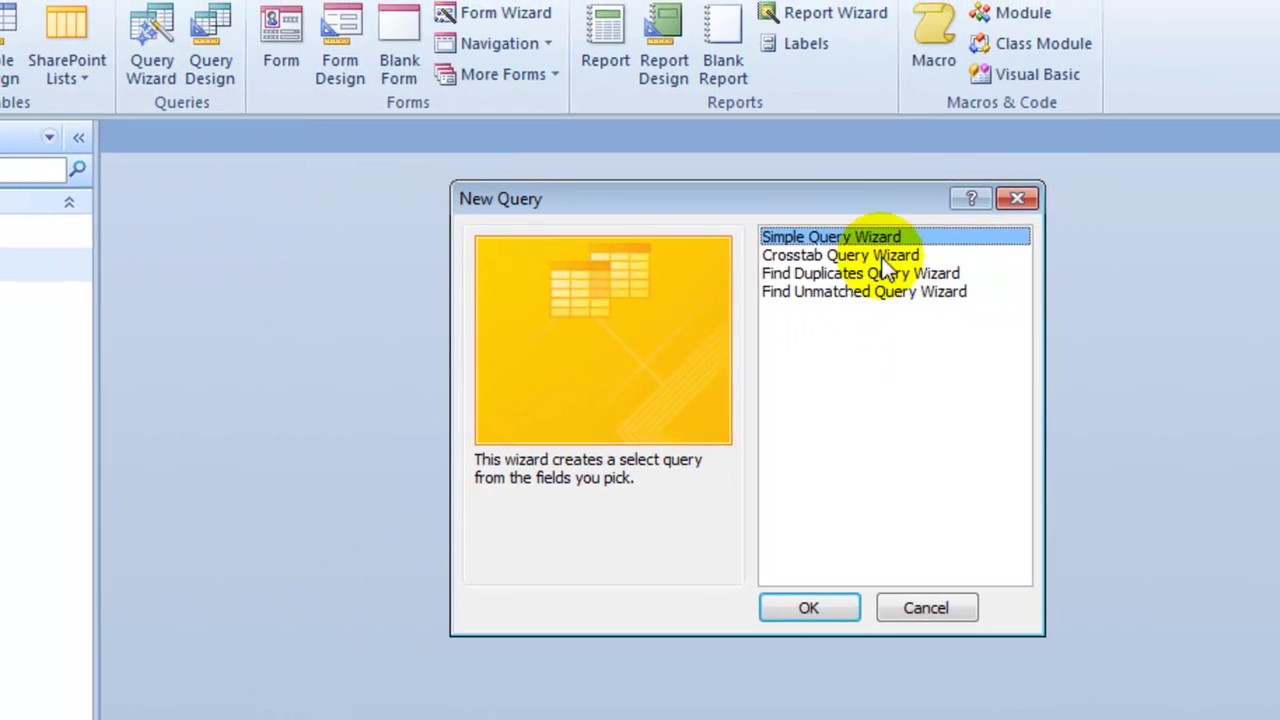
{"action": "left_click", "coordinate": [792, 609]}
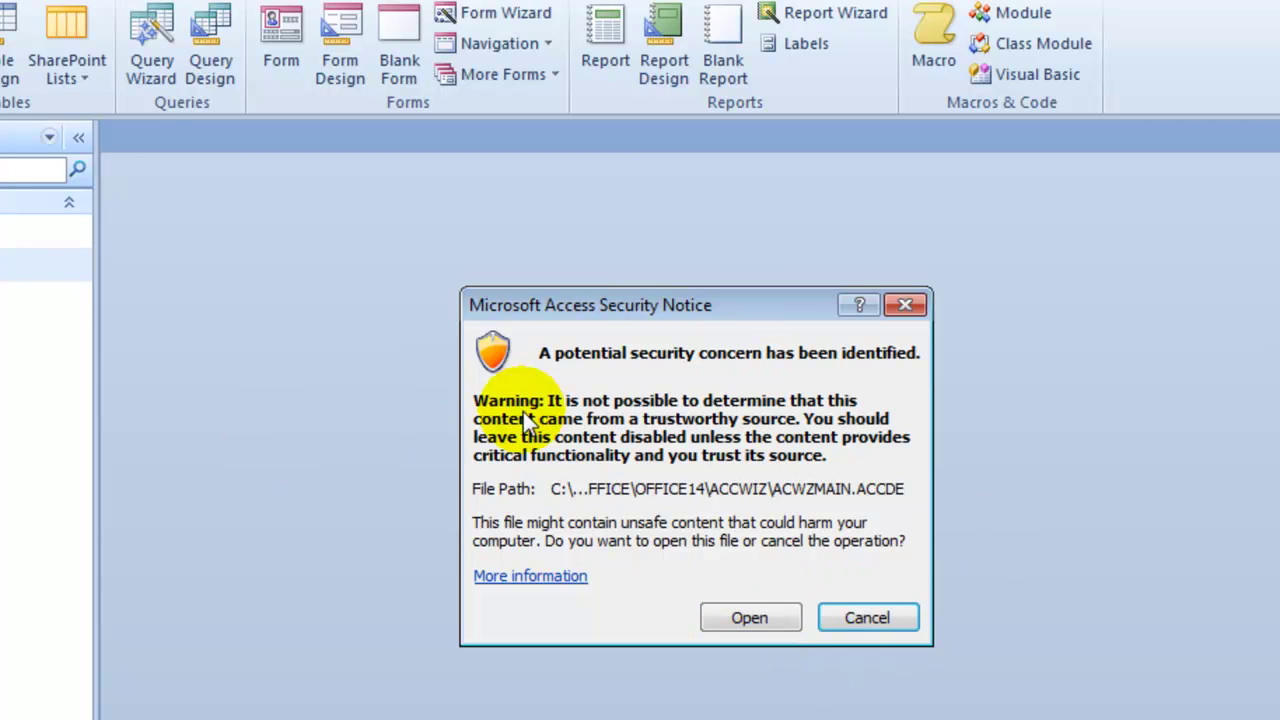
{"action": "left_click", "coordinate": [740, 615]}
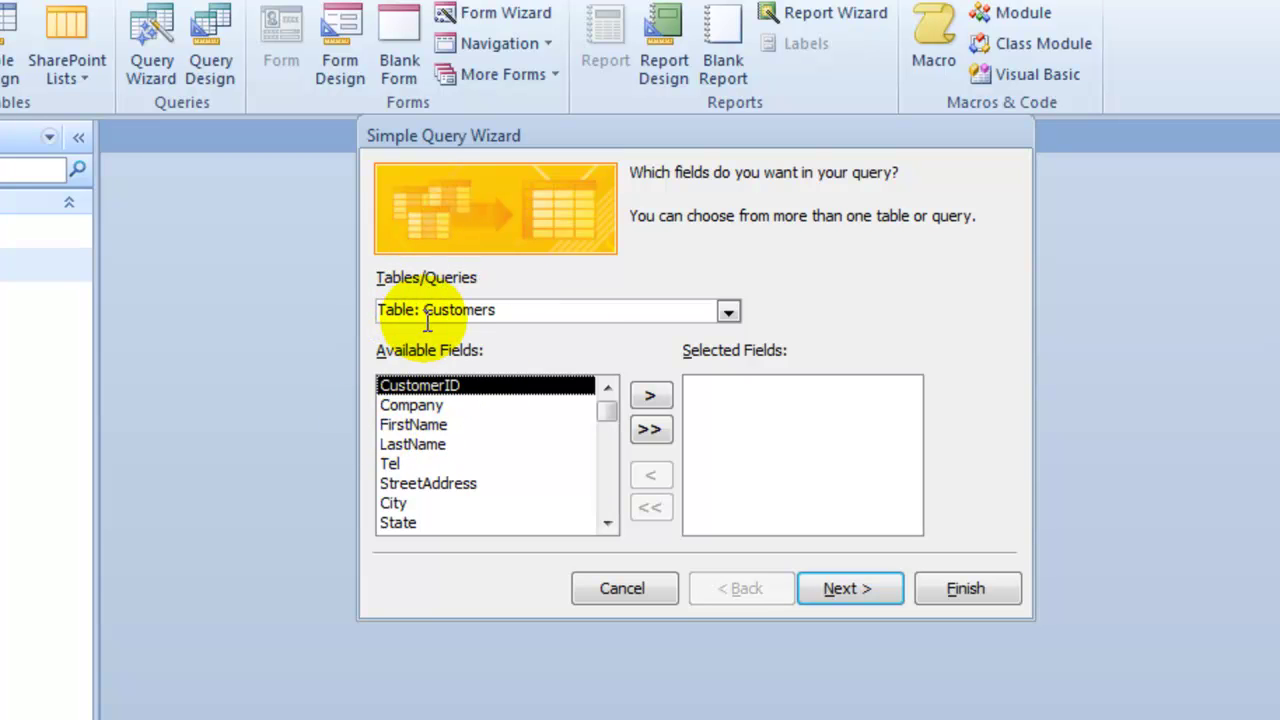
Keep Customers as source and add FirstName, LastName, Tel, StreetAddress, City, State, Zip and Email.
{"action": "left_click", "coordinate": [732, 311]}
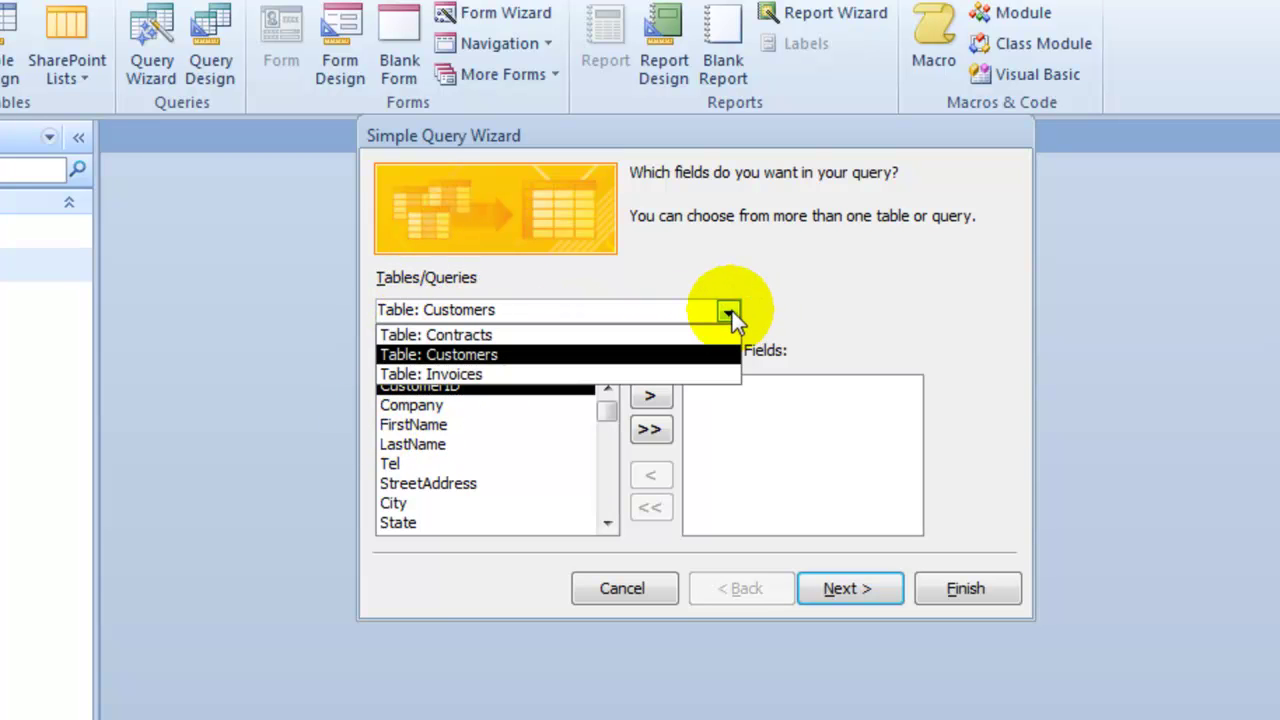
{"action": "left_click", "coordinate": [732, 311]}
{"action": "left_click", "coordinate": [732, 311]}
{"action": "left_click", "coordinate": [732, 311]}
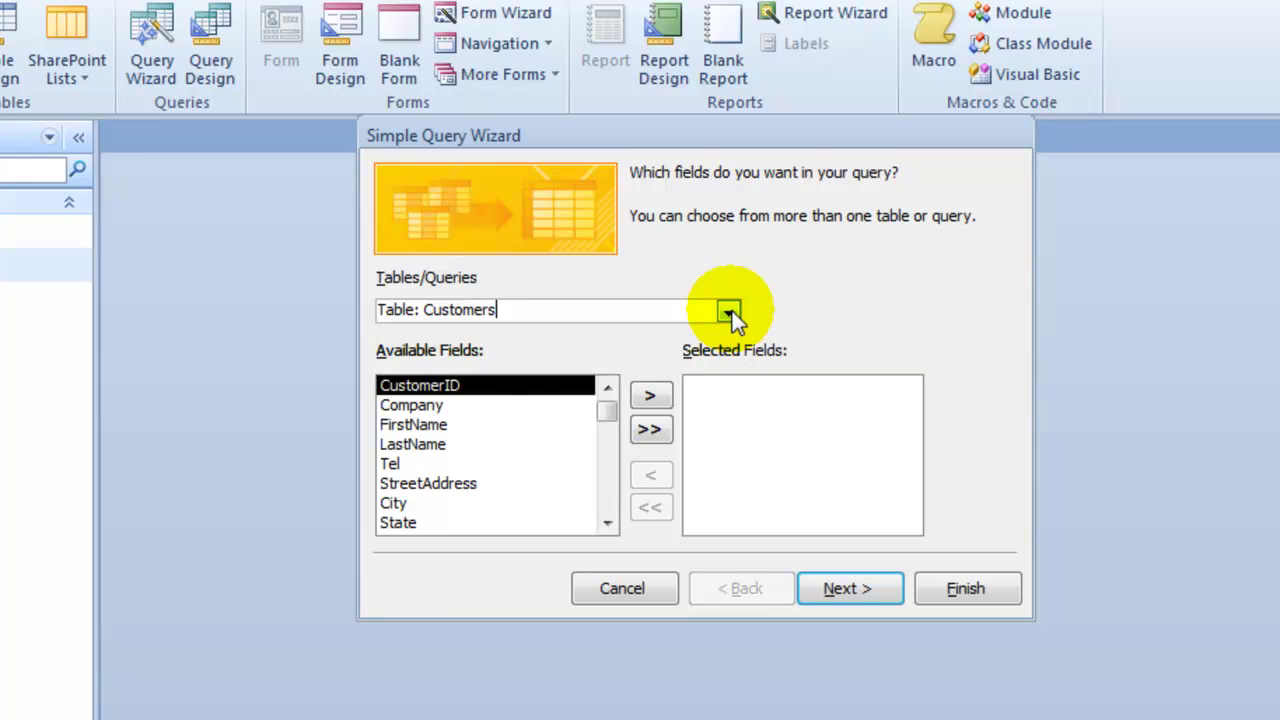
{"action": "left_click", "coordinate": [430, 426]}
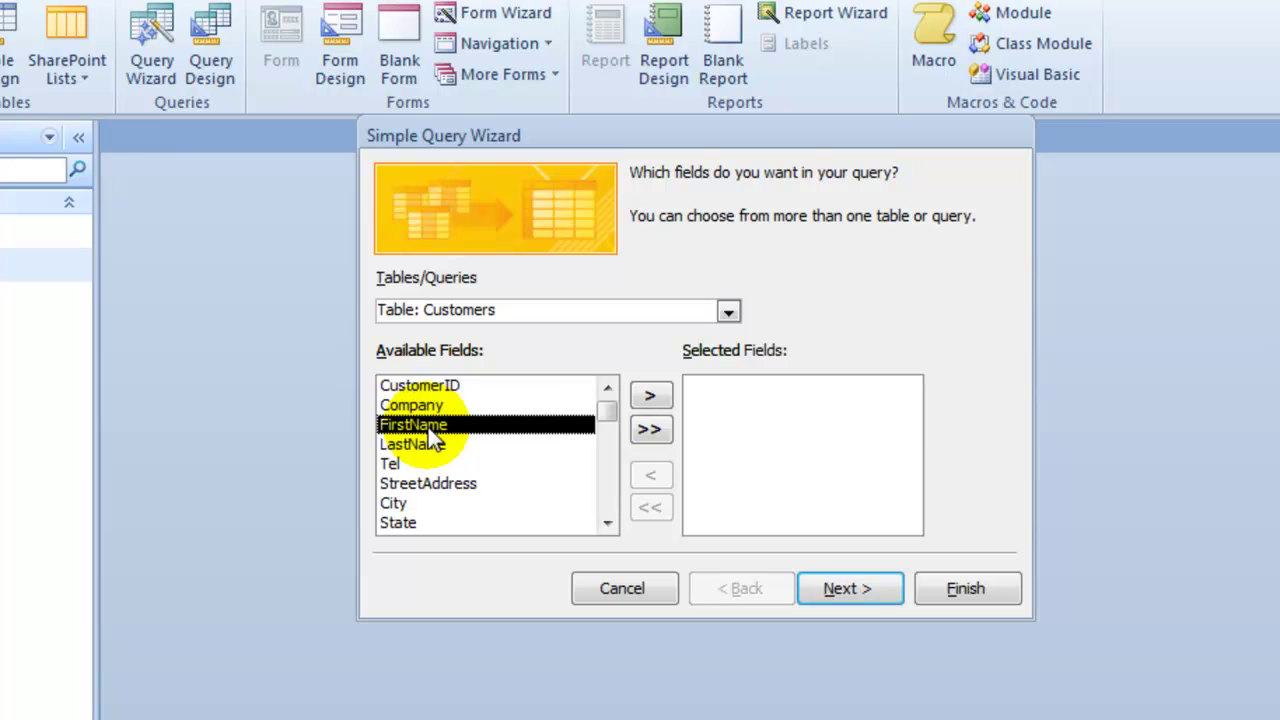
{"action": "left_click", "coordinate": [641, 396]}
{"action": "left_click", "coordinate": [648, 398]}
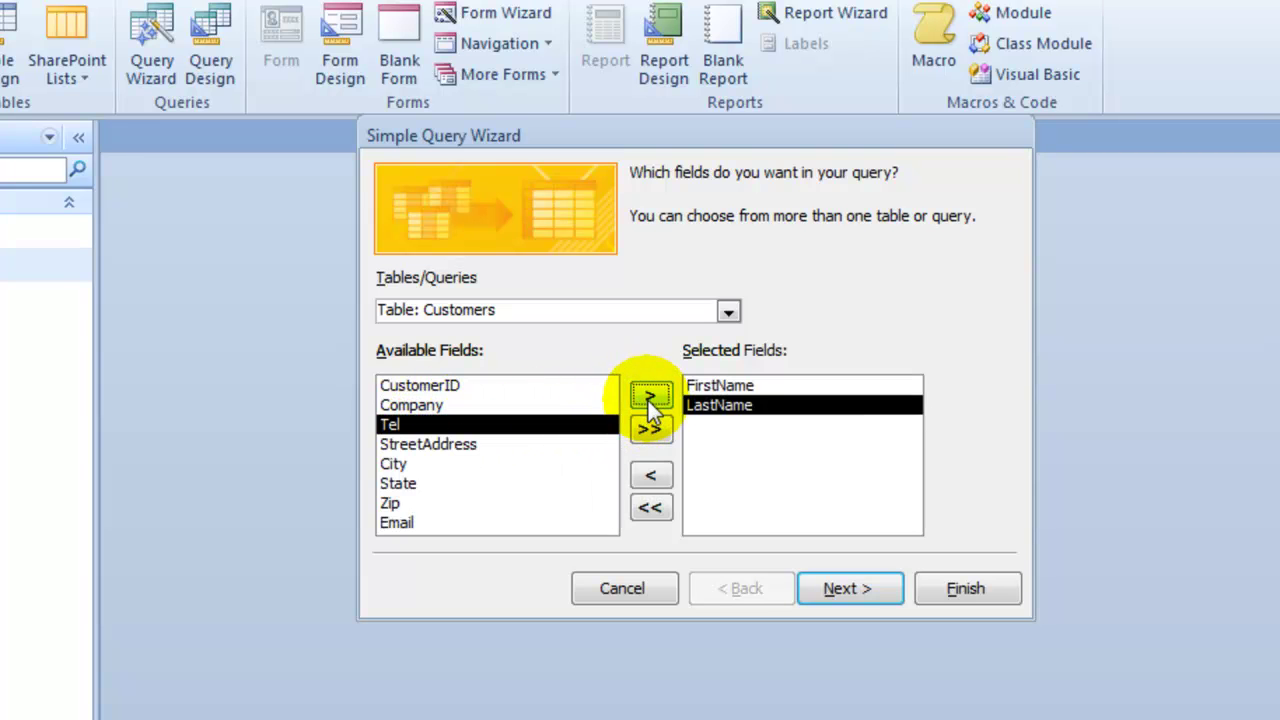
{"action": "left_click", "coordinate": [648, 398]}
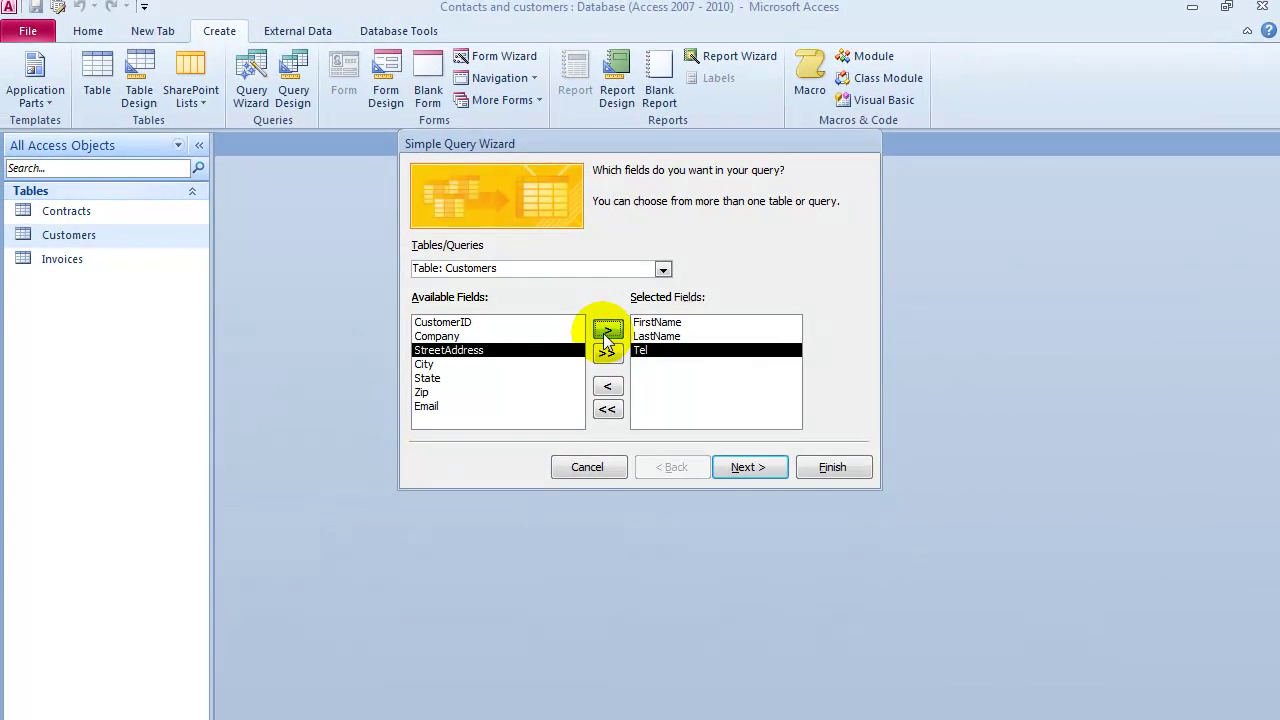
{"action": "left_click", "coordinate": [645, 399]}
{"action": "left_click", "coordinate": [603, 331]}
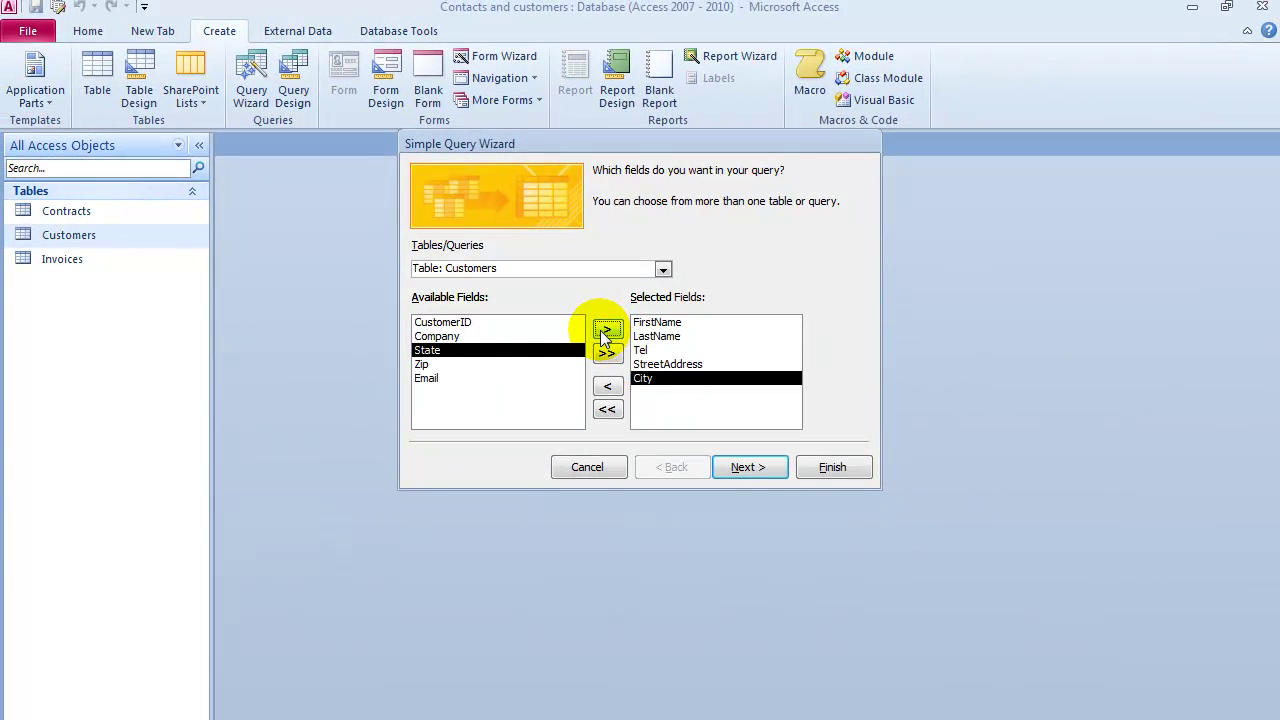
{"action": "left_click", "coordinate": [600, 330]}
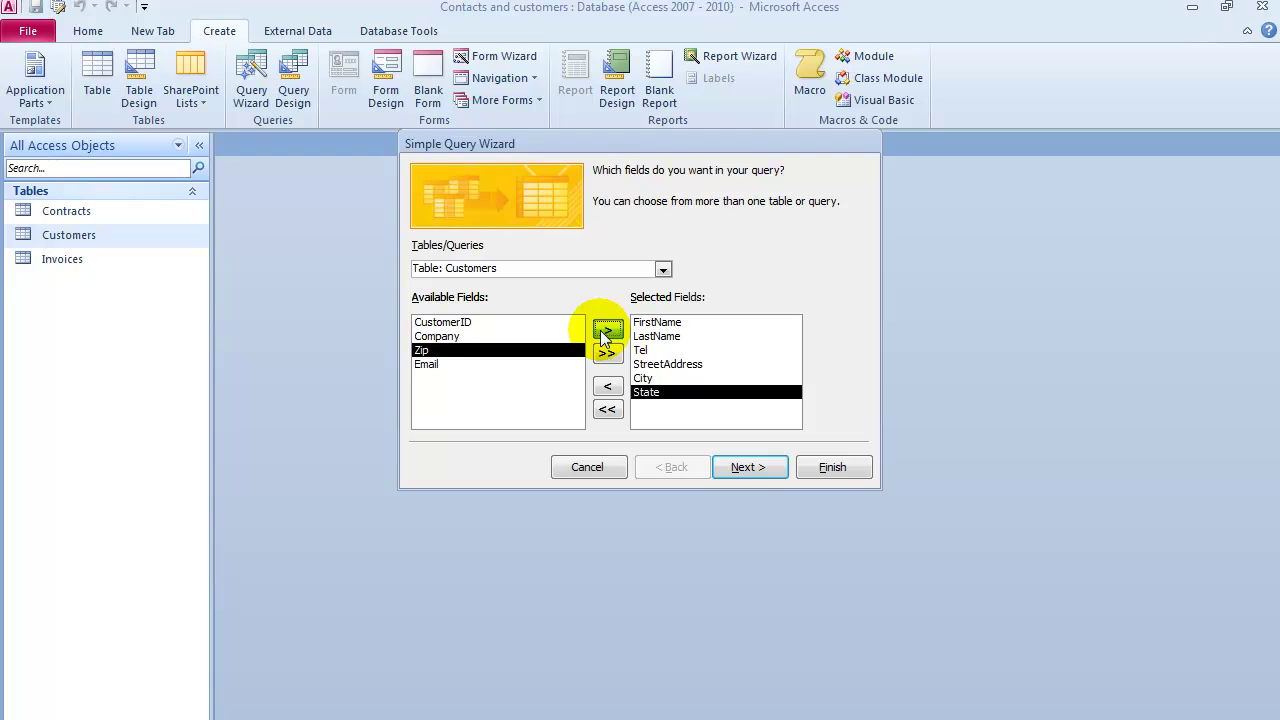
{"action": "left_click", "coordinate": [600, 330]}
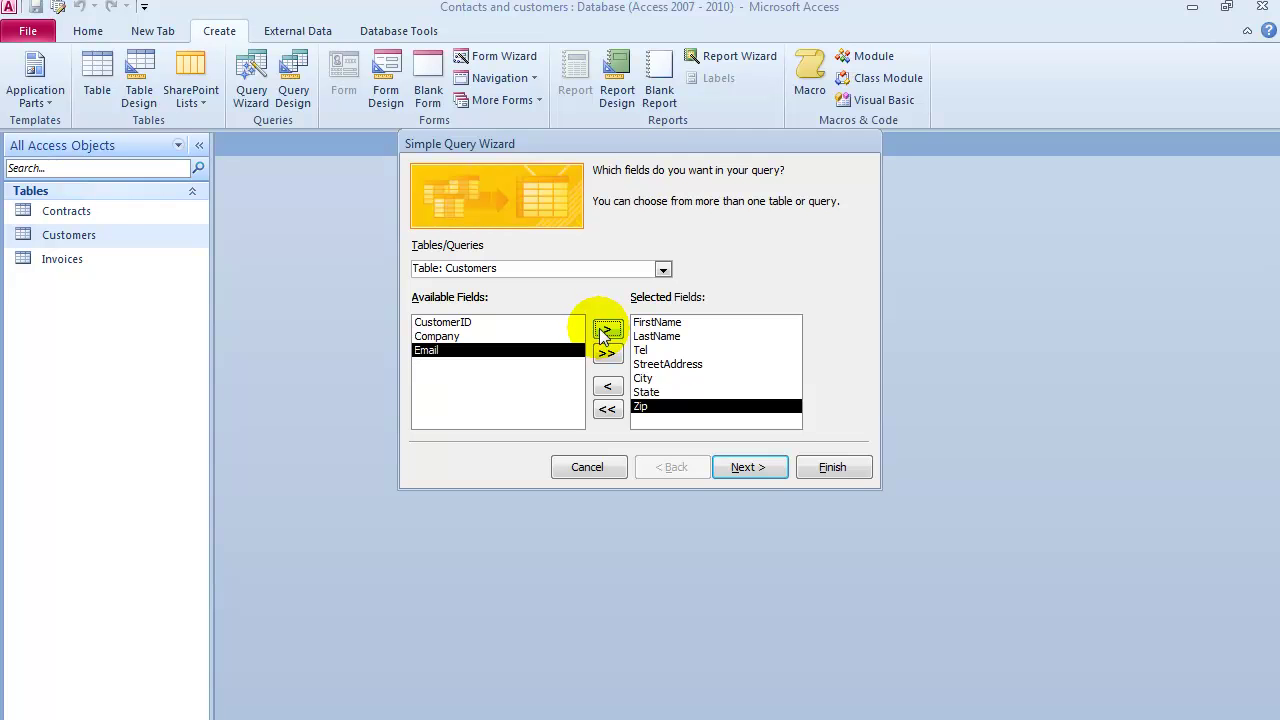
{"action": "left_click", "coordinate": [603, 331]}
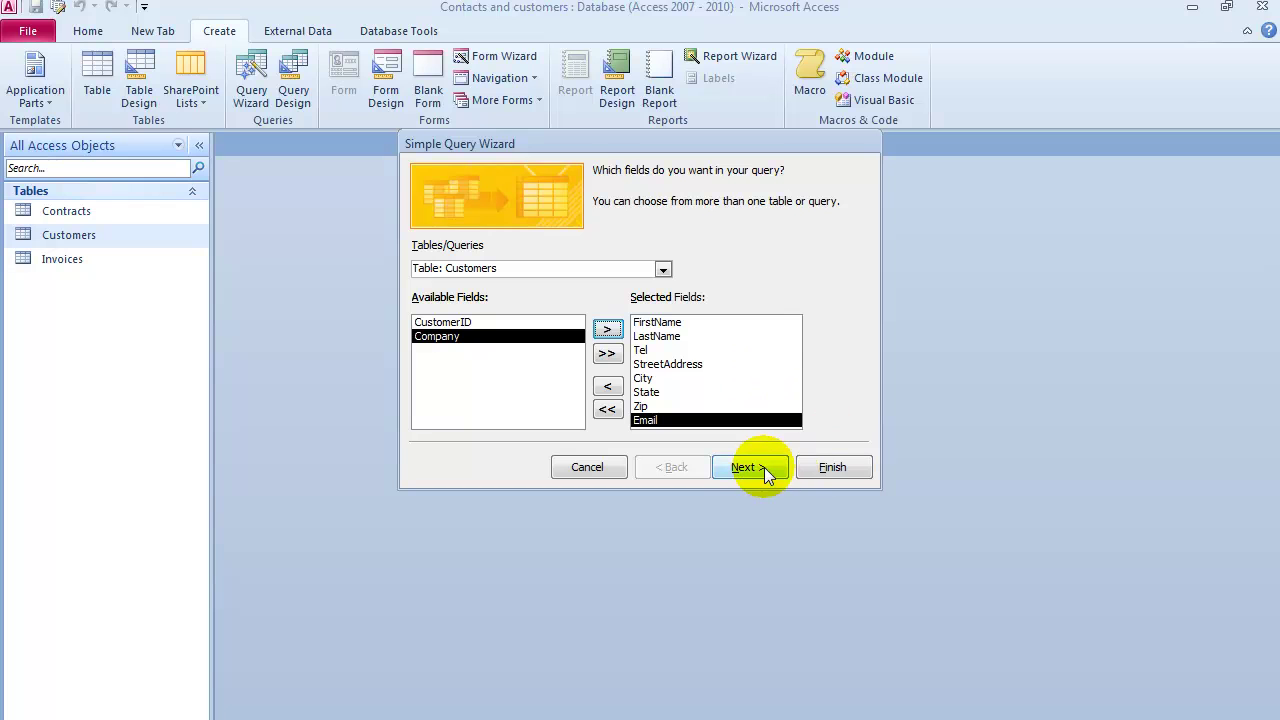
Remove Tel from the selected fields and advance to the query title step.
{"action": "left_click", "coordinate": [642, 350]}
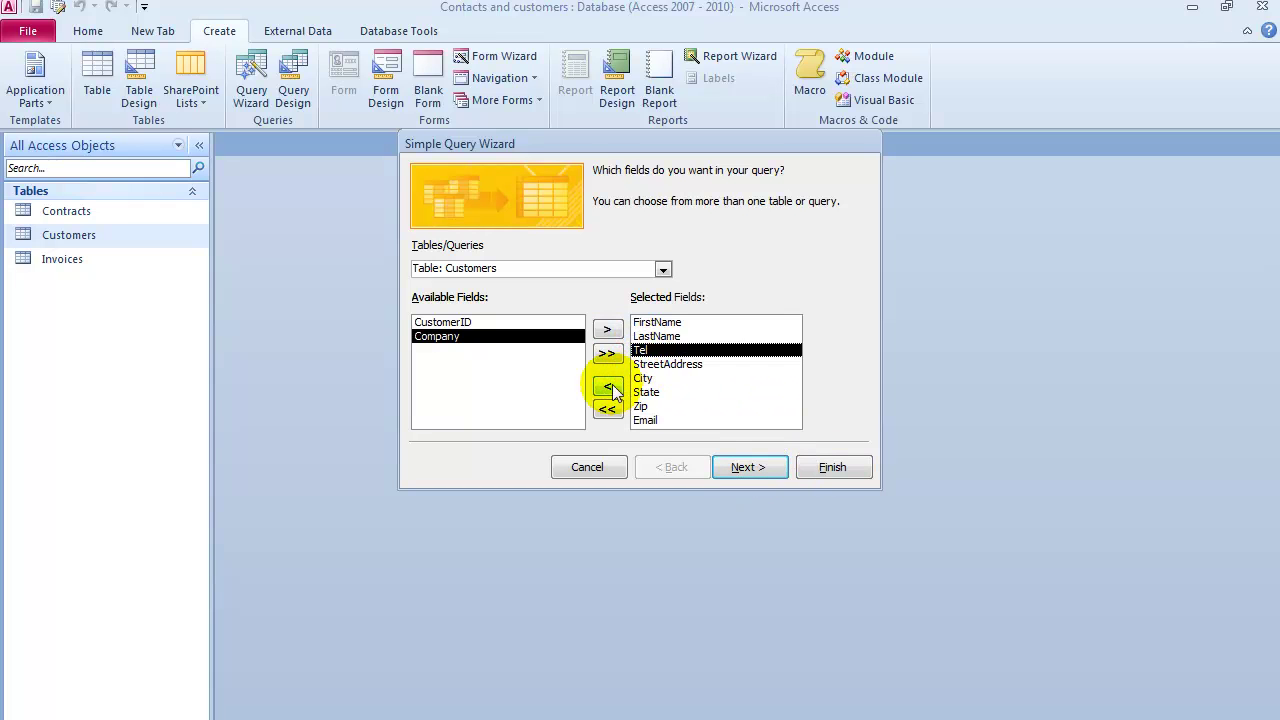
{"action": "left_click", "coordinate": [609, 388]}
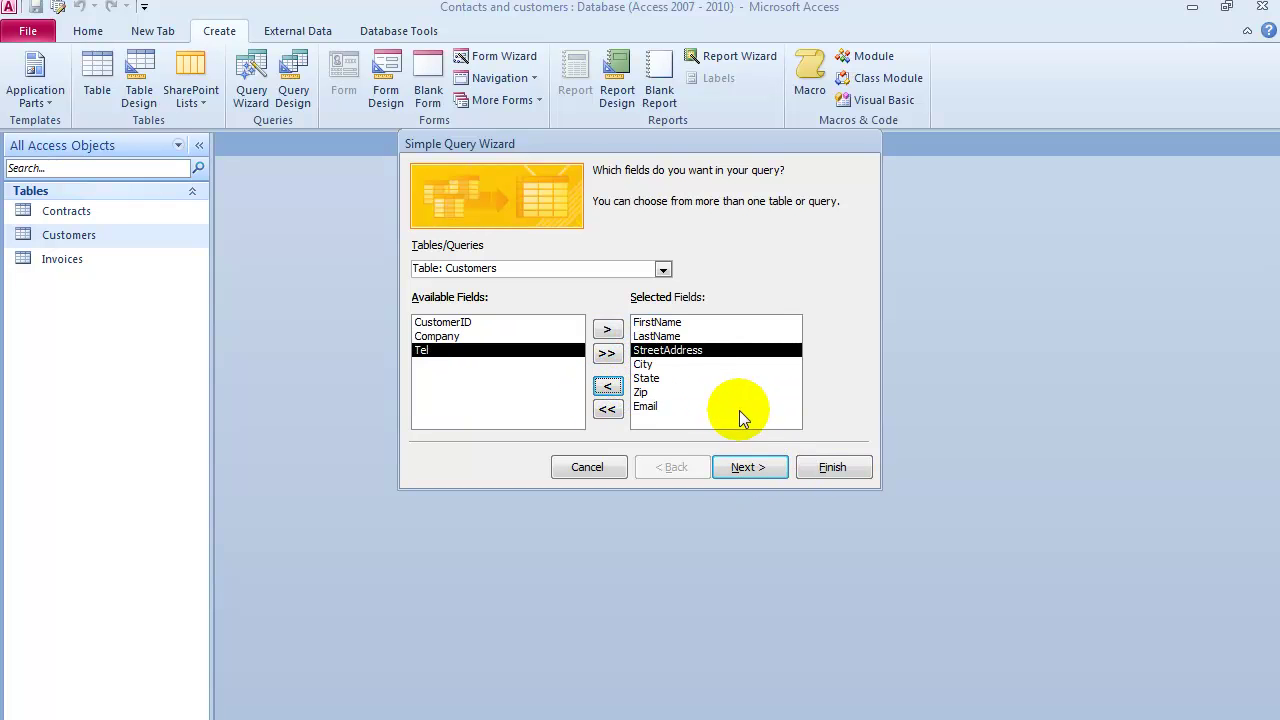
{"action": "left_click", "coordinate": [746, 468]}
{"action": "left_click", "coordinate": [670, 194]}
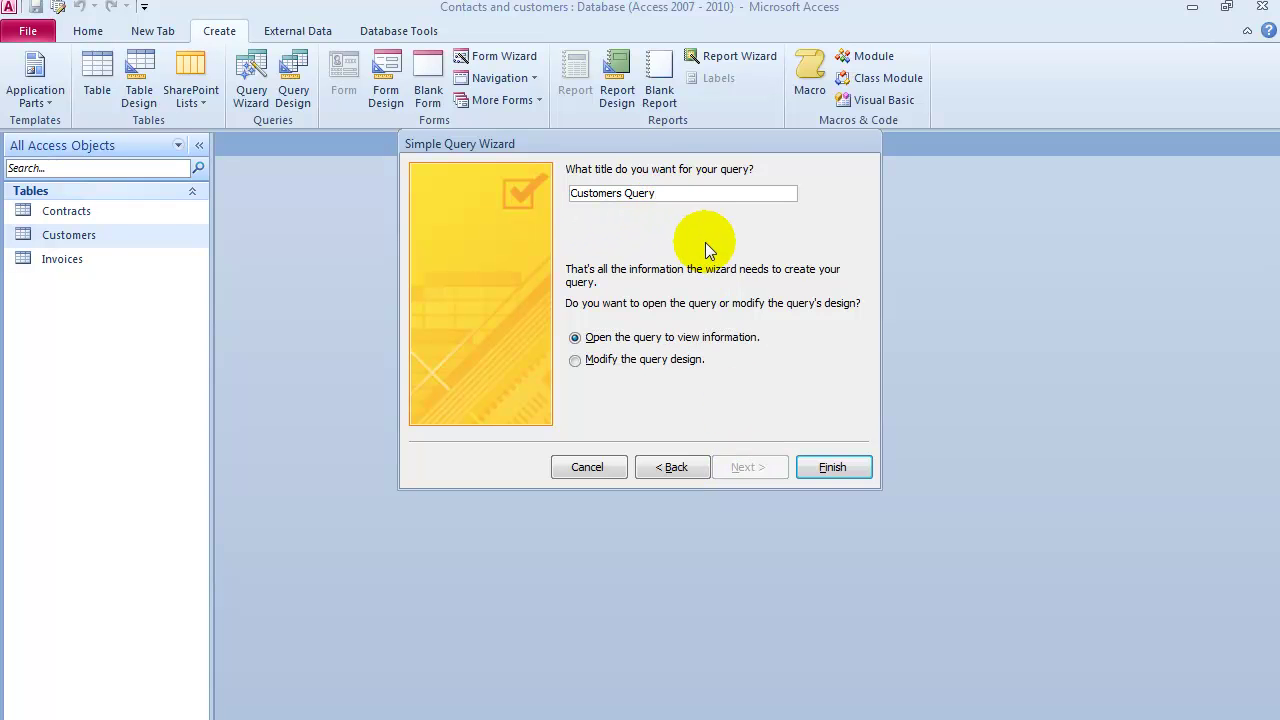
{"action": "left_click_drag", "start_coordinate": [677, 194], "coordinate": [648, 193]}
{"action": "left_click", "coordinate": [655, 194]}
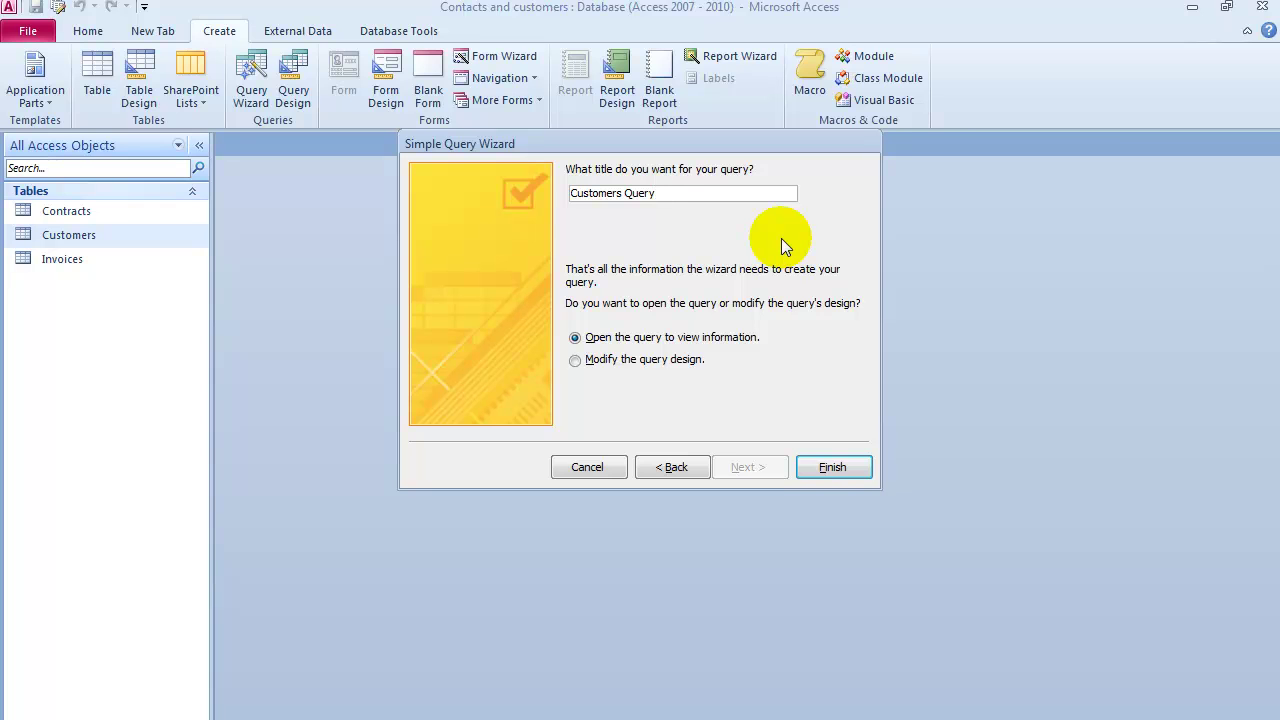
{"action": "type", "text": "Geneal"}
{"action": "key", "text": "BackSpace"}
{"action": "key", "text": "BackSpace"}
{"action": "type", "text": "ral Information"}
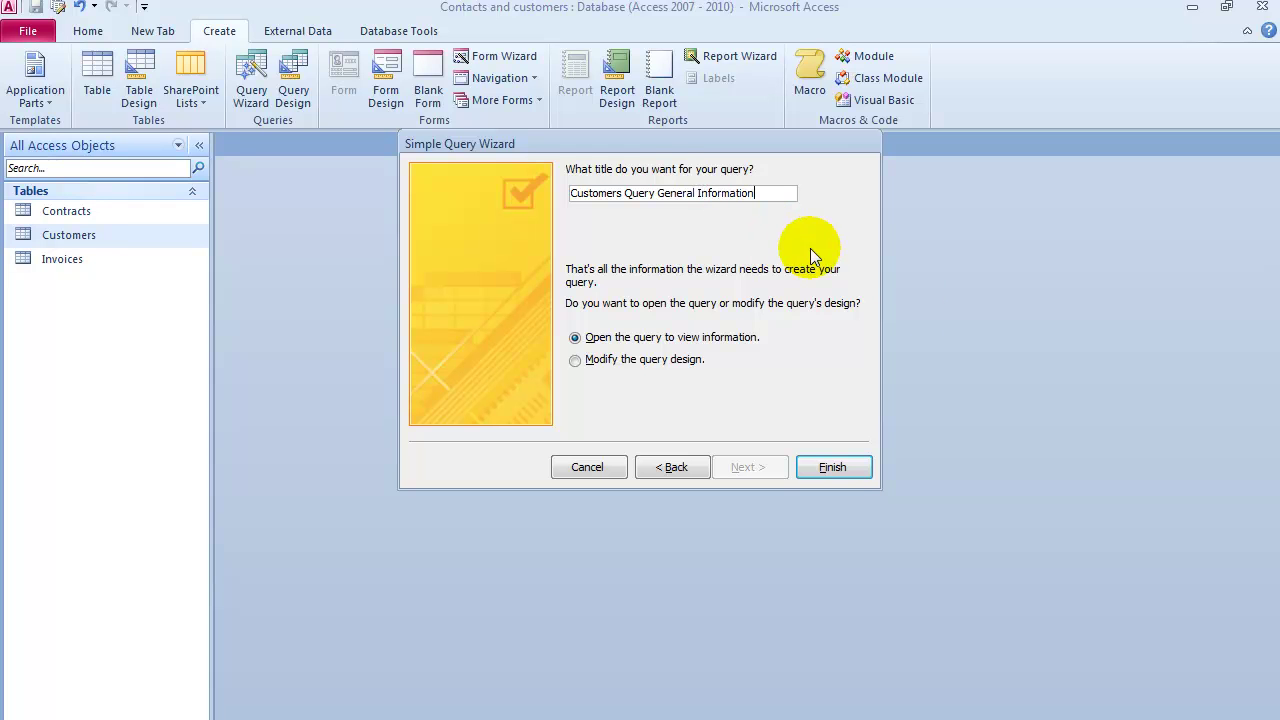
{"action": "left_click", "coordinate": [832, 460]}
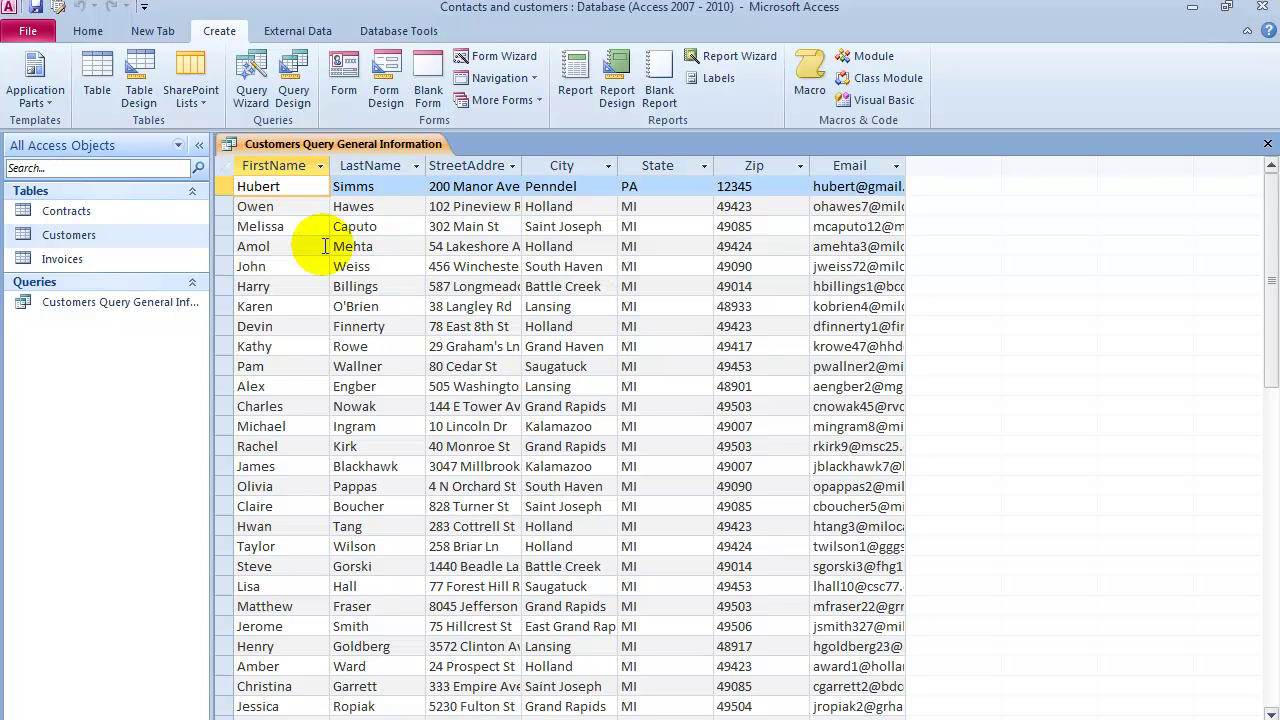
In Customers Query General Information's design, hide the Email field and preview the results.
{"action": "right_click", "coordinate": [113, 310]}
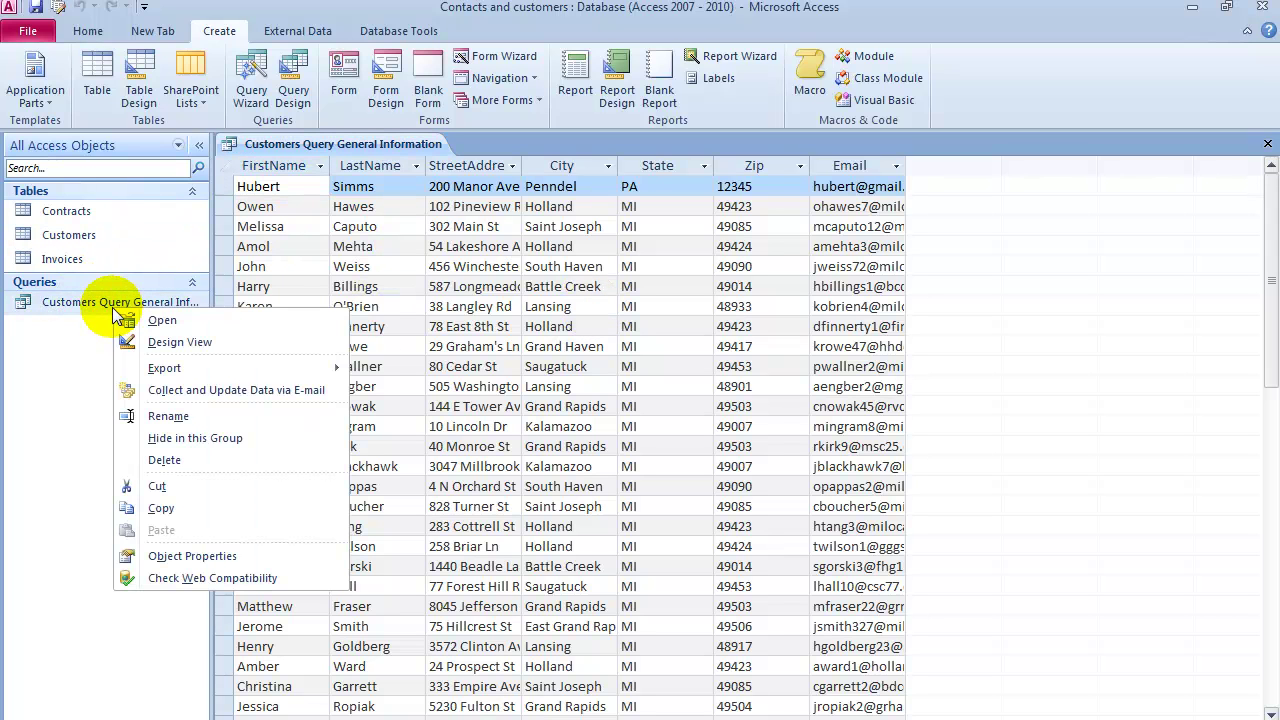
{"action": "left_click", "coordinate": [165, 343]}
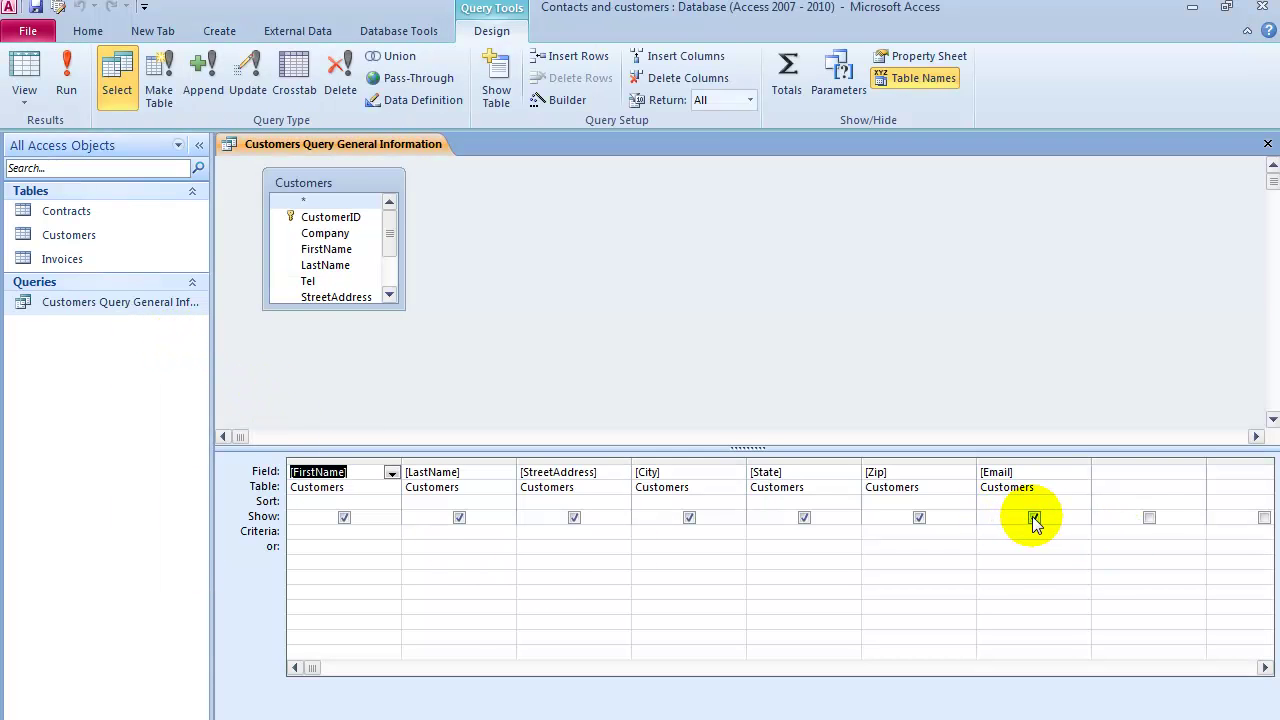
{"action": "left_click", "coordinate": [1034, 518]}
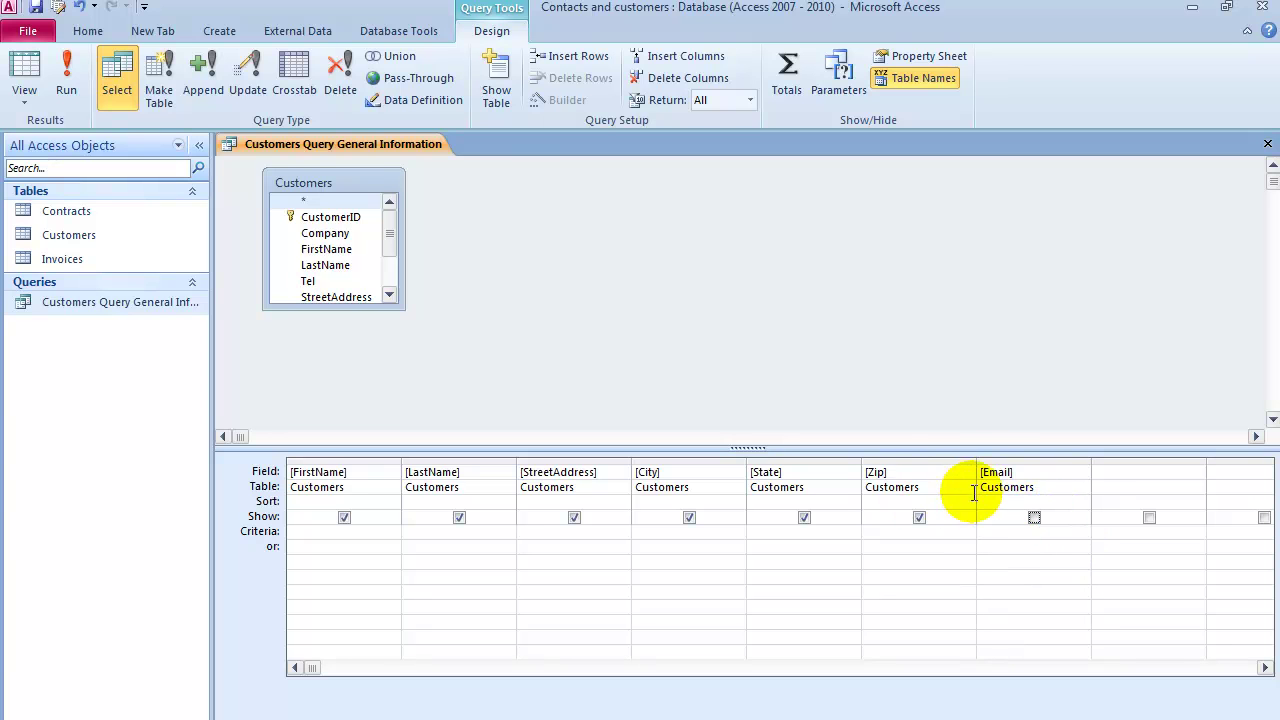
{"action": "left_click", "coordinate": [70, 80]}
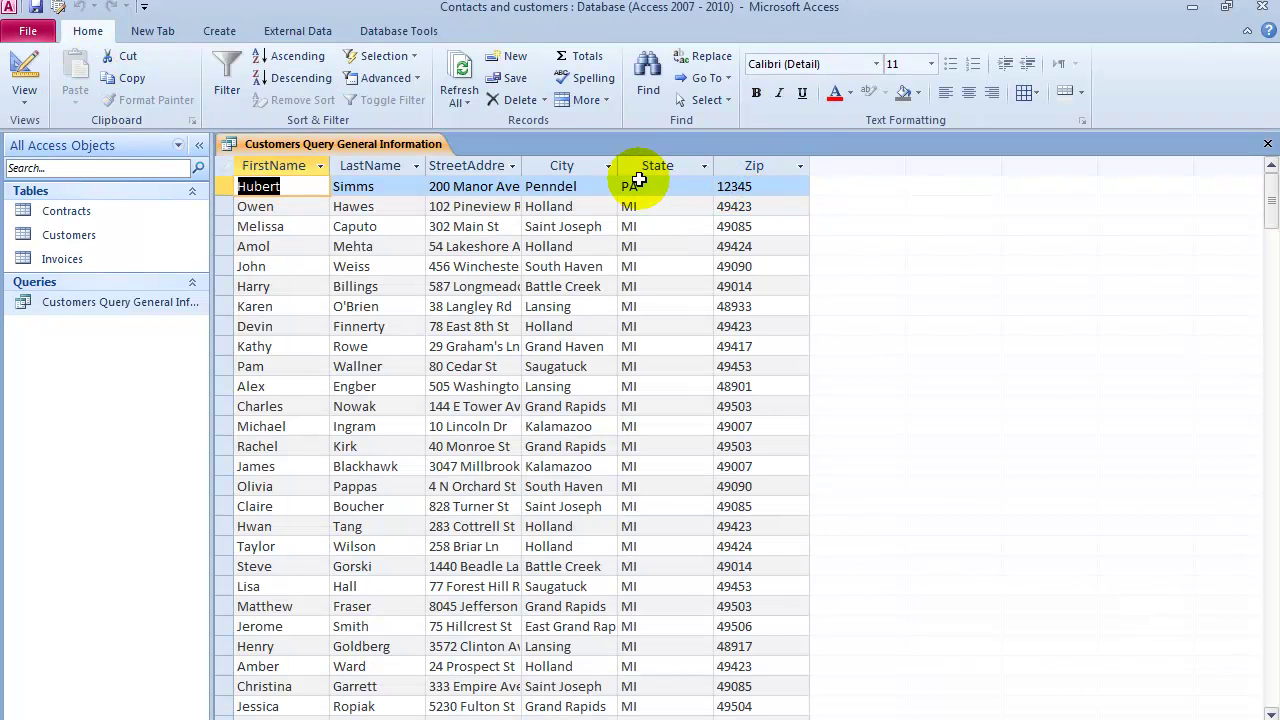
{"action": "left_click", "coordinate": [24, 90]}
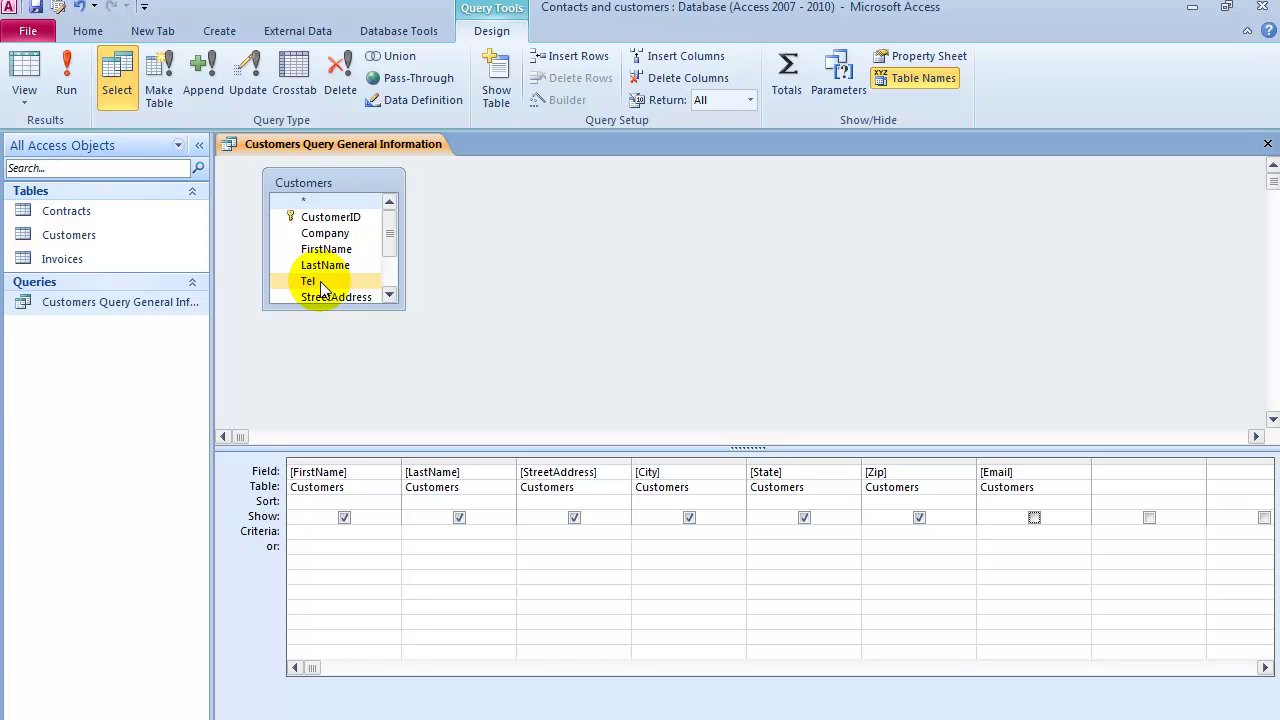
Add the Tel field to the grid after Email and run the query.
{"action": "left_click_drag", "start_coordinate": [320, 287], "coordinate": [1143, 485]}
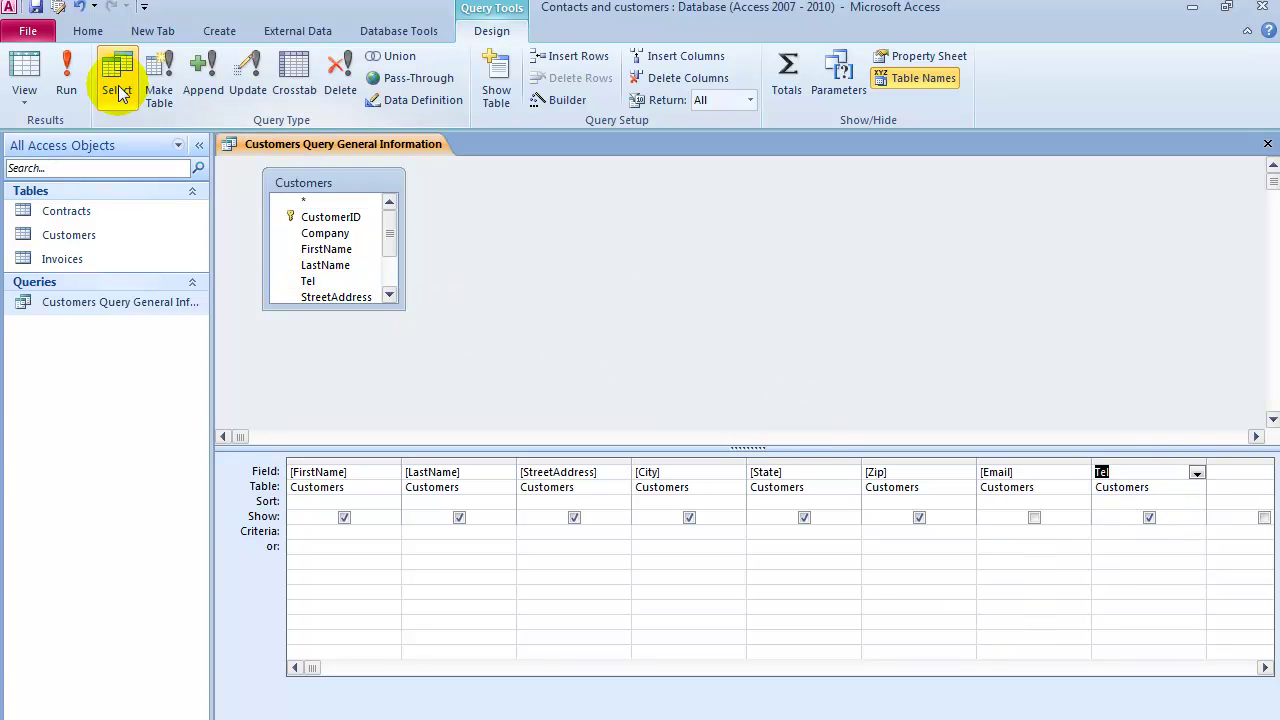
{"action": "left_click", "coordinate": [66, 71]}
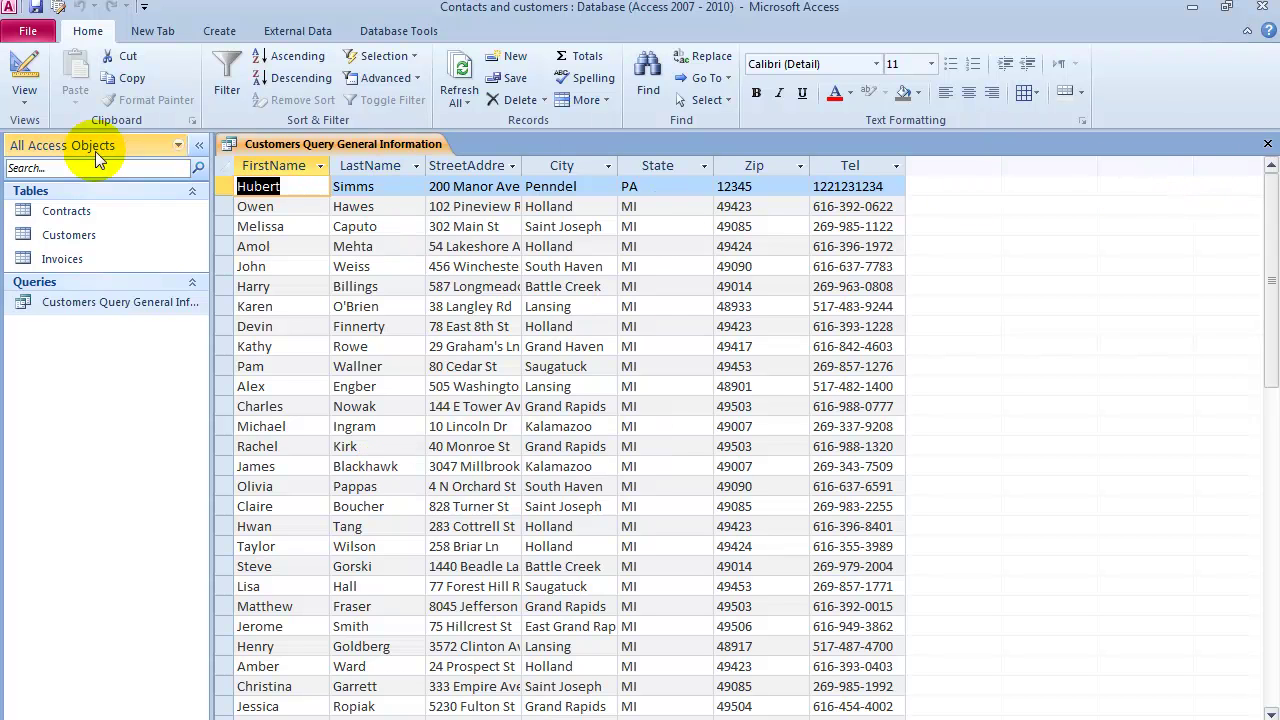
Close the query saving its design changes, then select it in the Navigation Pane.
{"action": "left_click", "coordinate": [1267, 145]}
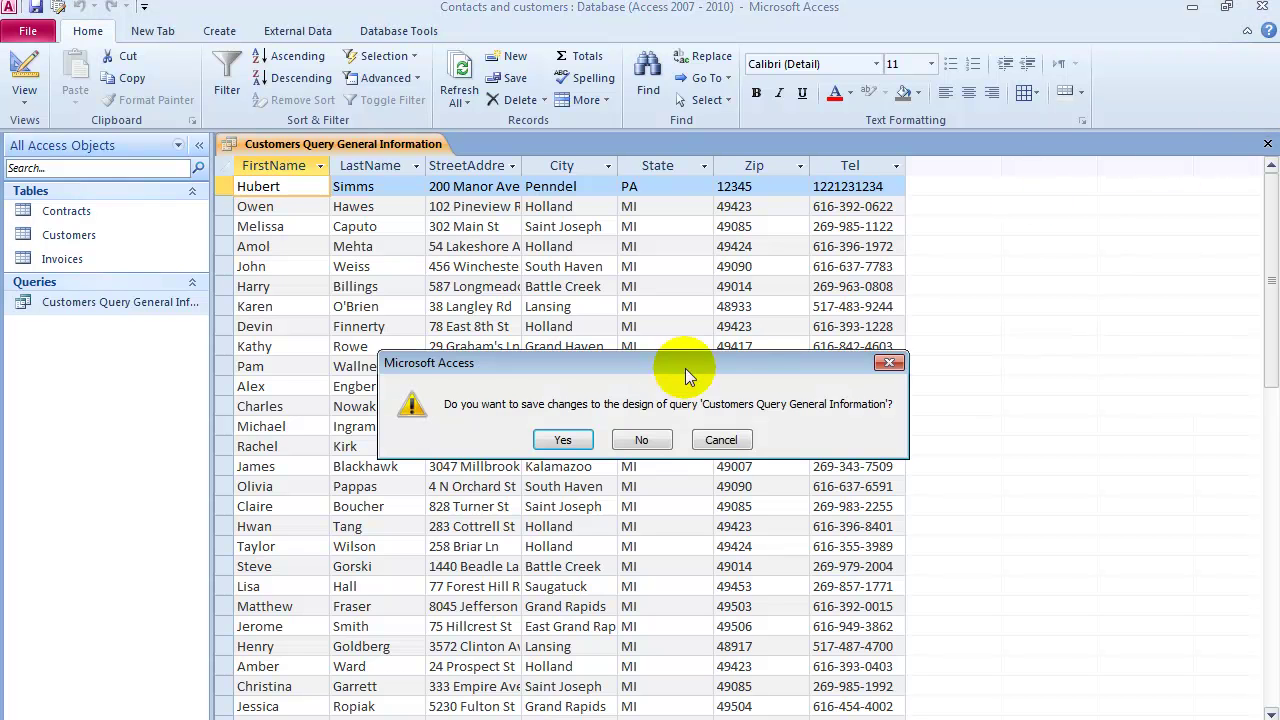
{"action": "left_click", "coordinate": [563, 440]}
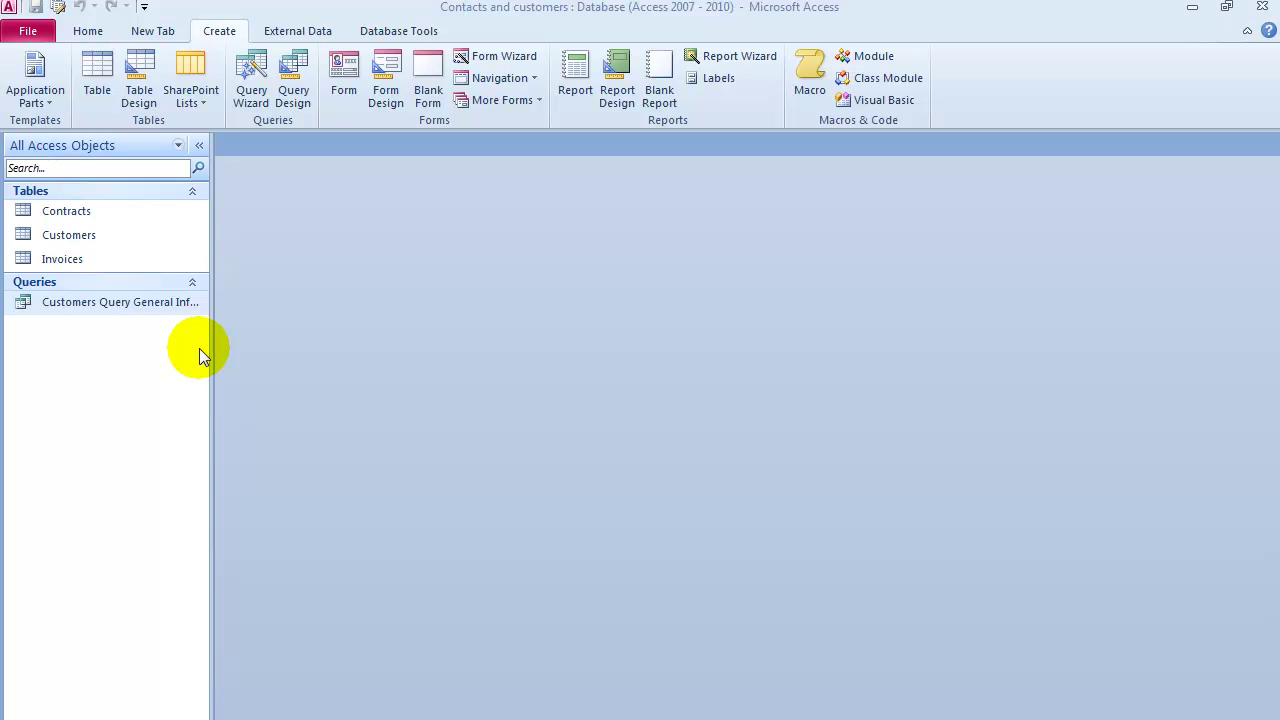
{"action": "left_click", "coordinate": [120, 302]}
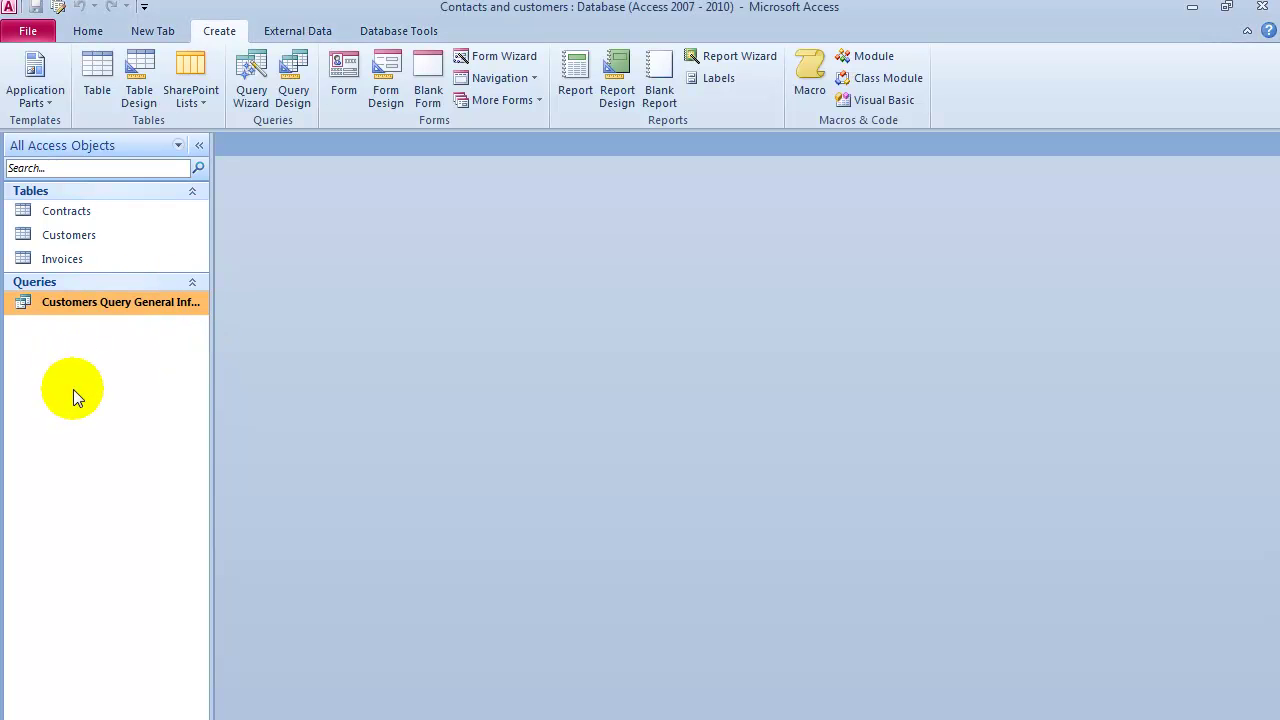
Start a new simple query with Contract Num, Contract Amt and Contract Type from Contracts.
{"action": "left_click", "coordinate": [250, 100]}
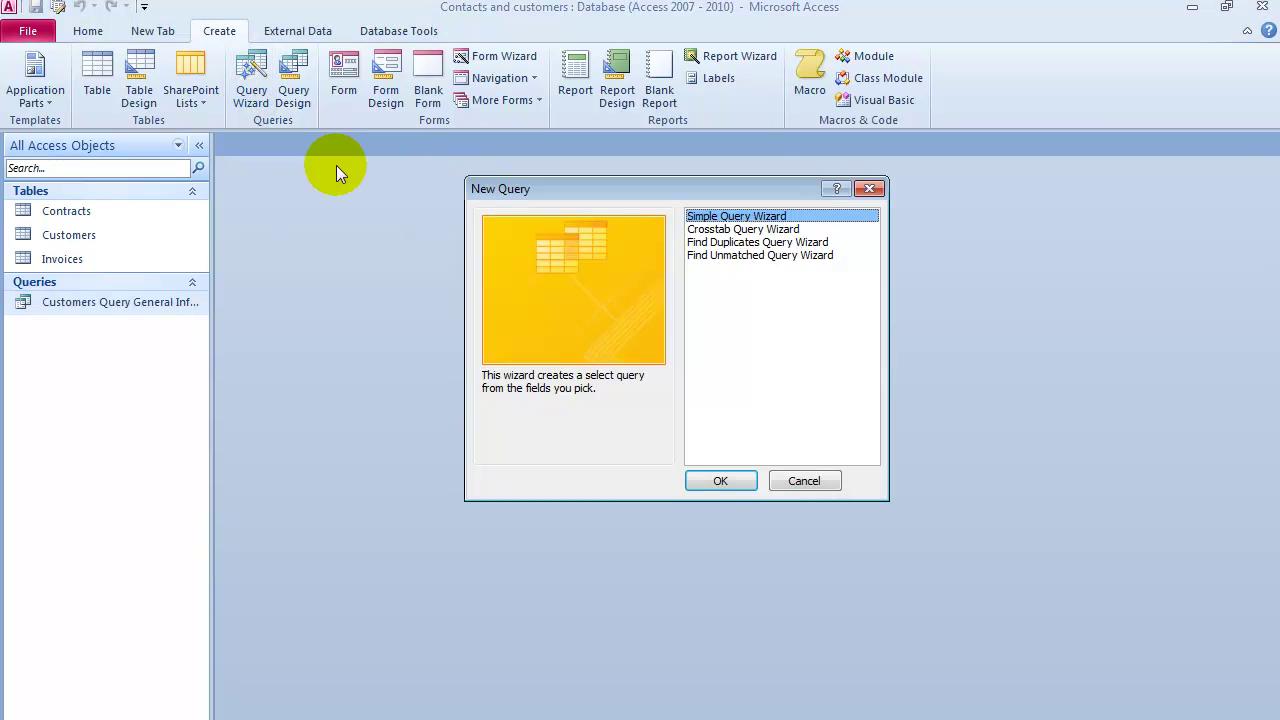
{"action": "left_click", "coordinate": [731, 479]}
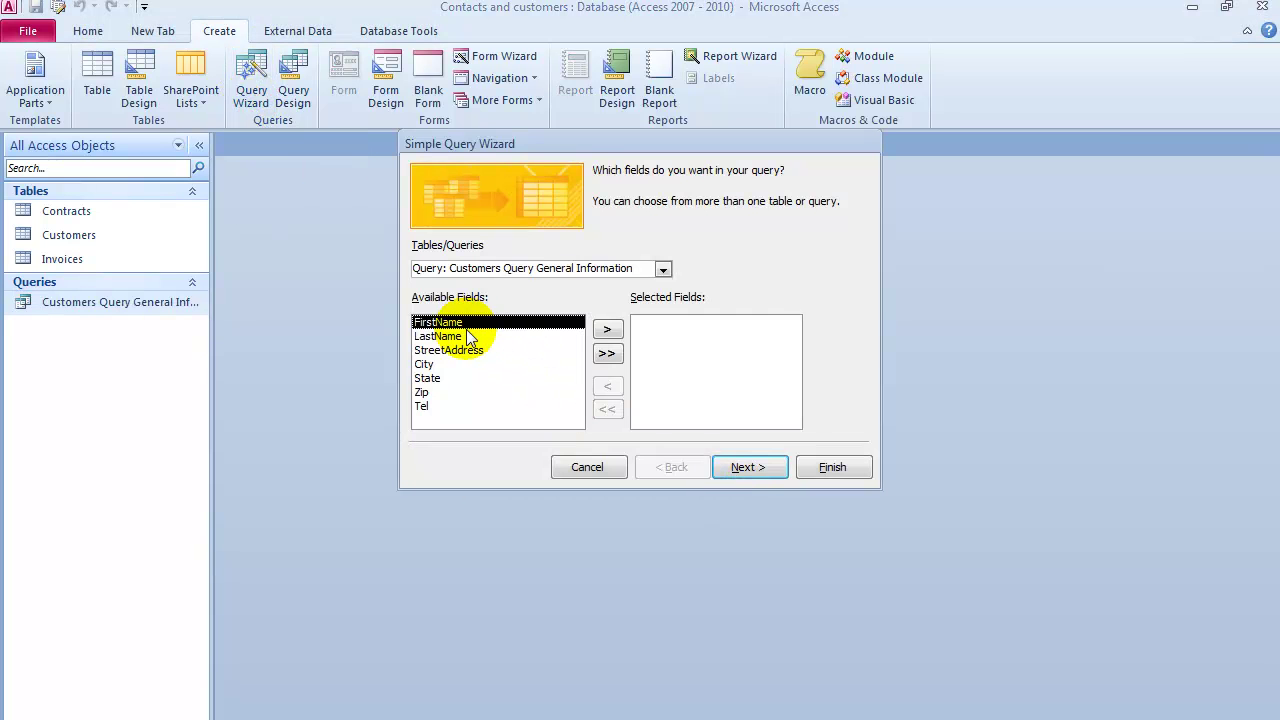
{"action": "left_click", "coordinate": [663, 270]}
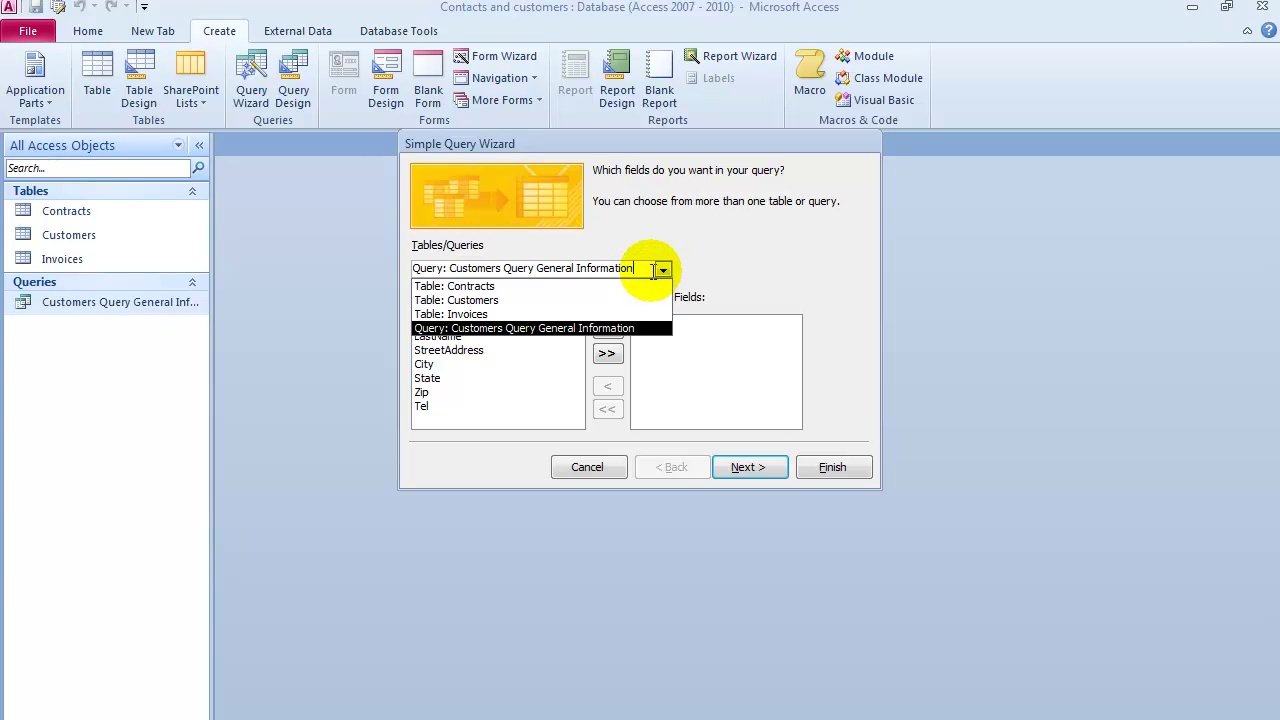
{"action": "left_click", "coordinate": [457, 286]}
{"action": "left_click", "coordinate": [600, 332]}
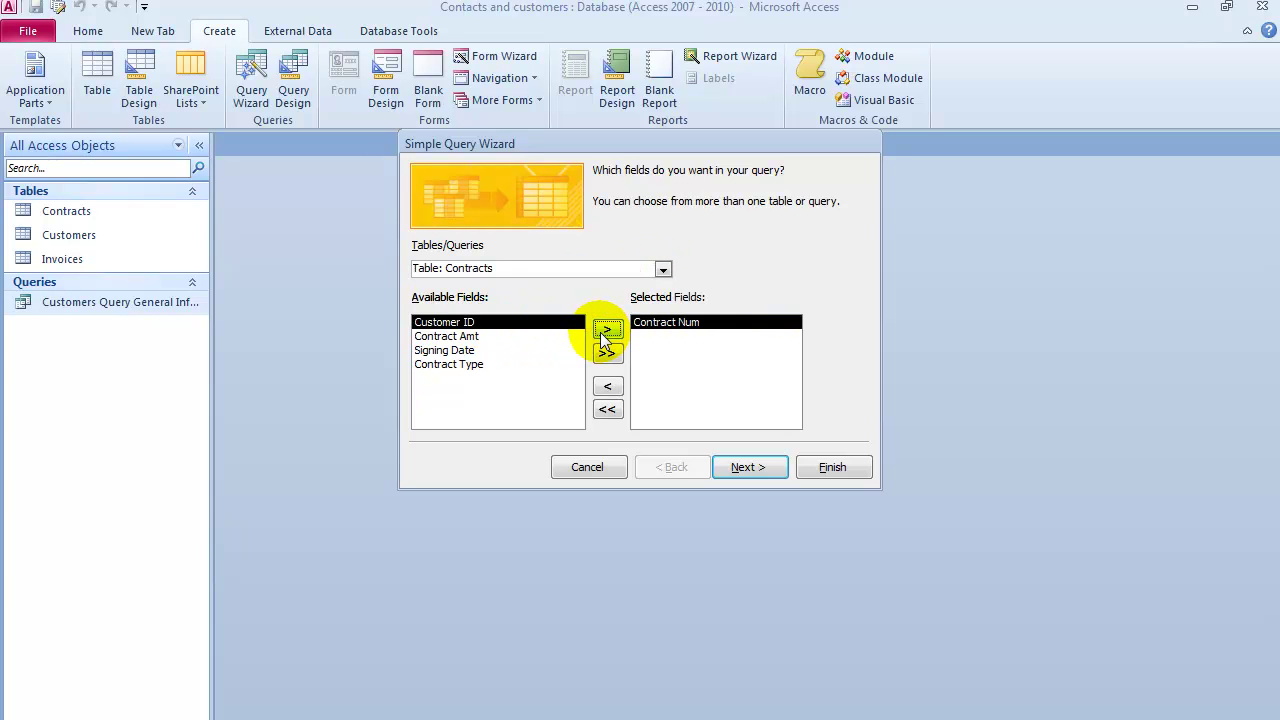
{"action": "left_click", "coordinate": [470, 338]}
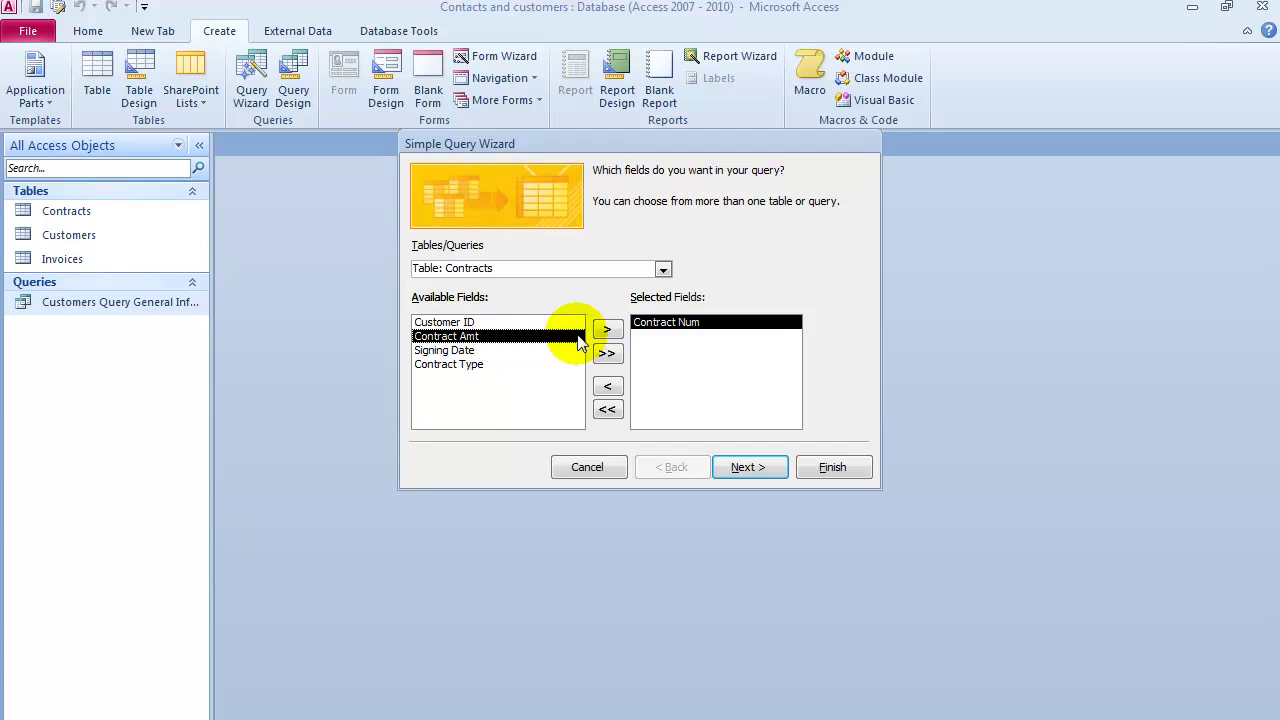
{"action": "left_click", "coordinate": [607, 329]}
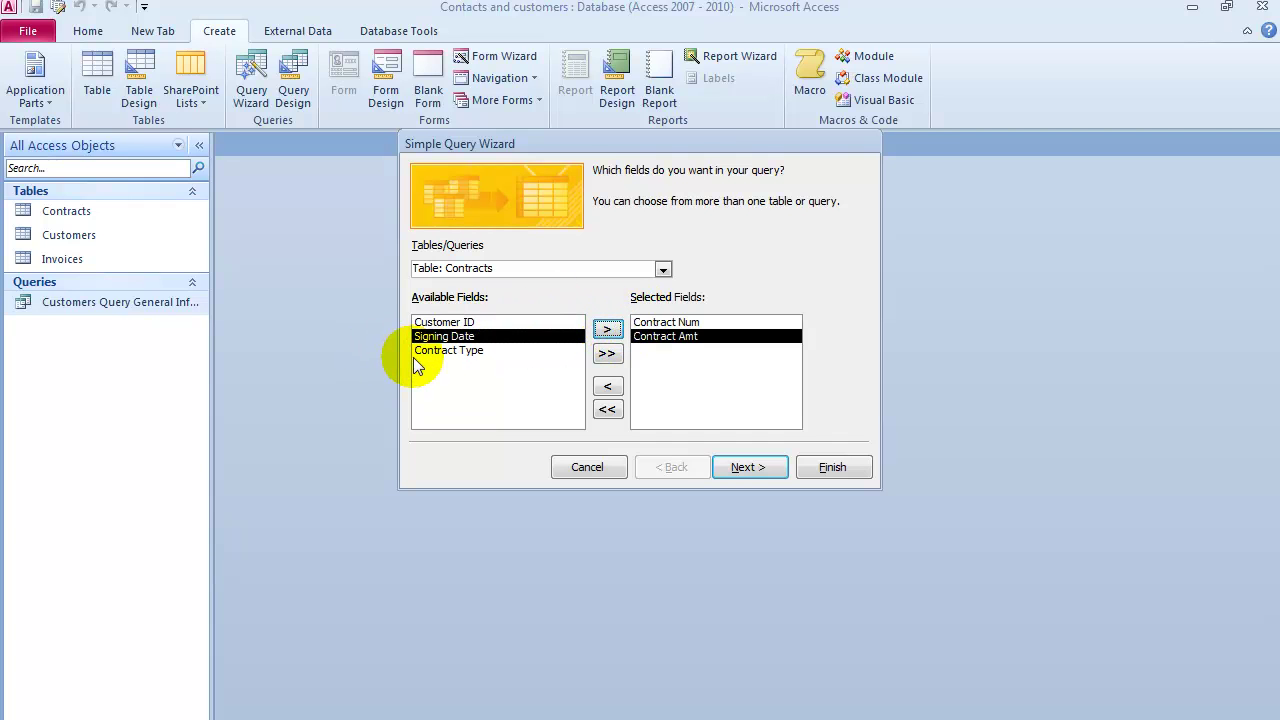
{"action": "left_click", "coordinate": [447, 351]}
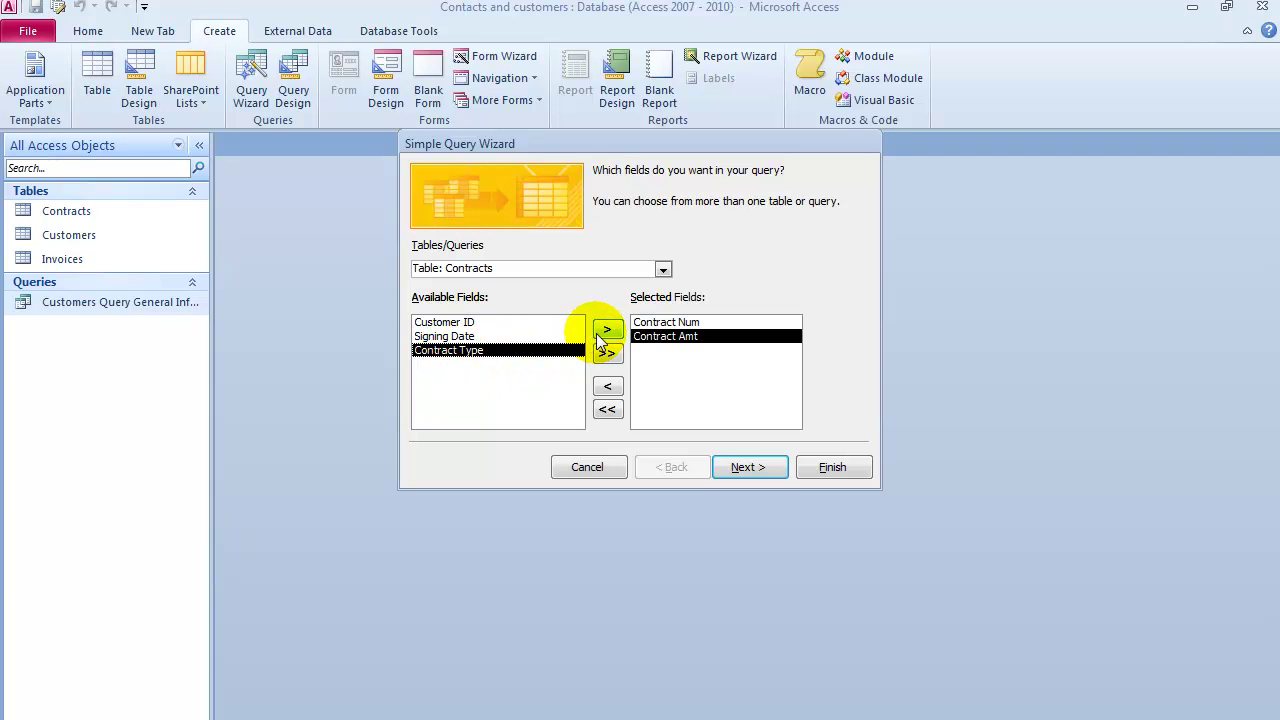
{"action": "left_click", "coordinate": [598, 331]}
Add FirstName and LastName from the Customers table to the query fields.
{"action": "left_click", "coordinate": [663, 269]}
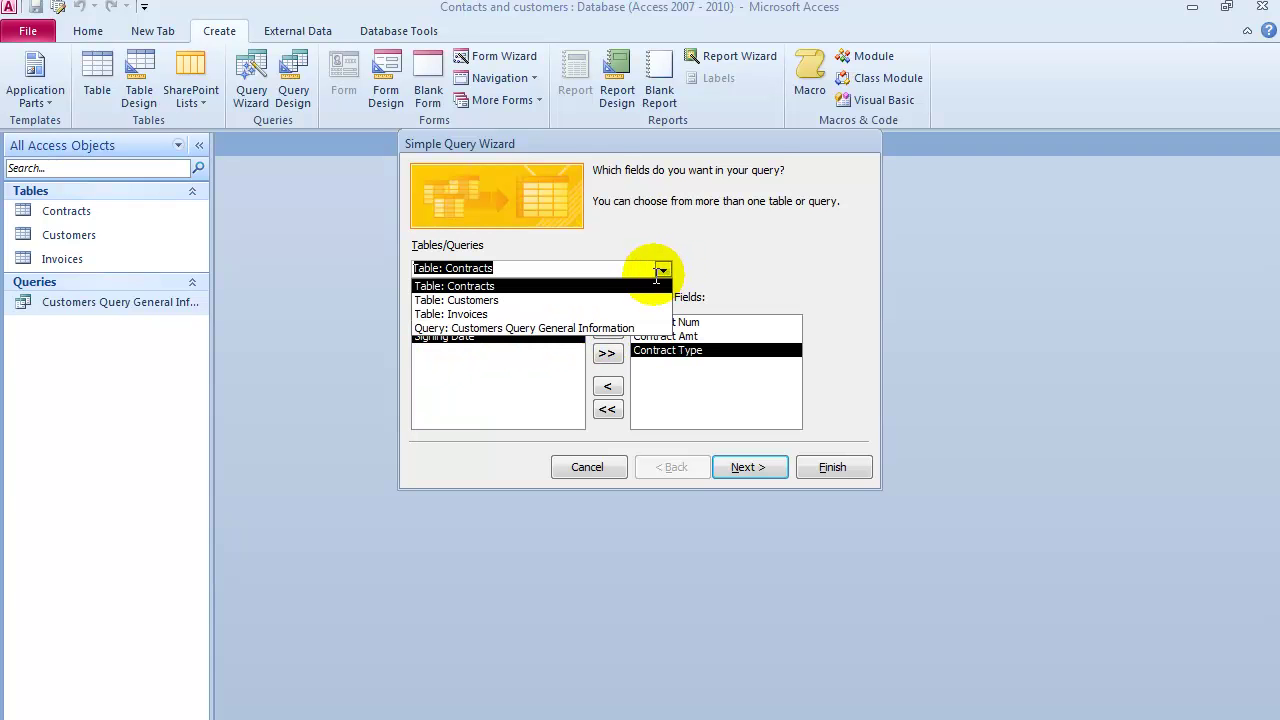
{"action": "left_click", "coordinate": [508, 302]}
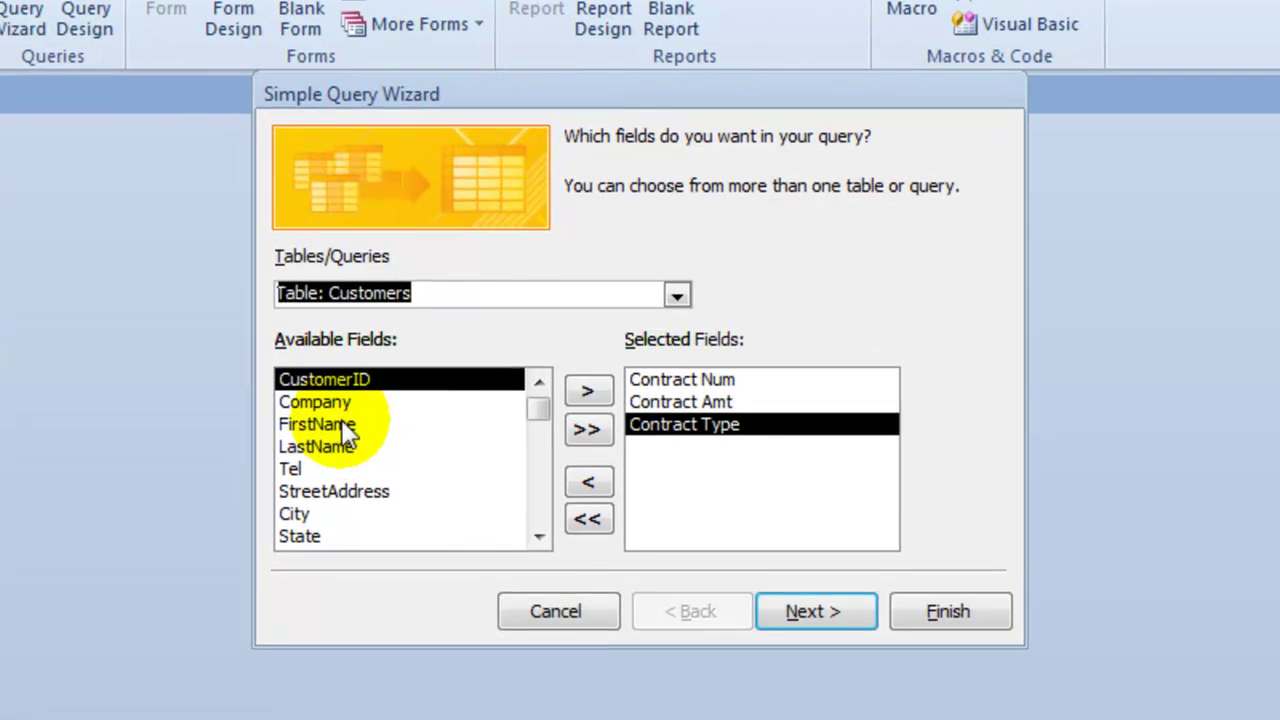
{"action": "left_click", "coordinate": [345, 426]}
{"action": "left_click", "coordinate": [586, 392]}
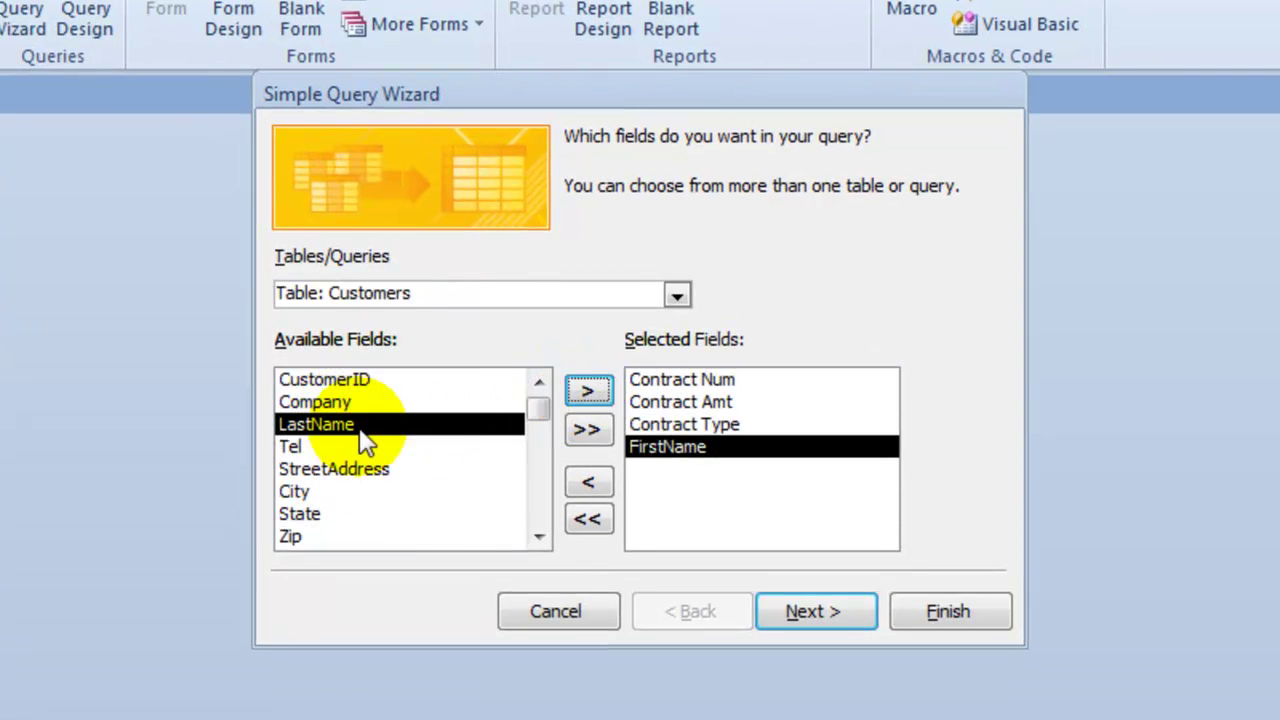
{"action": "left_click", "coordinate": [586, 392]}
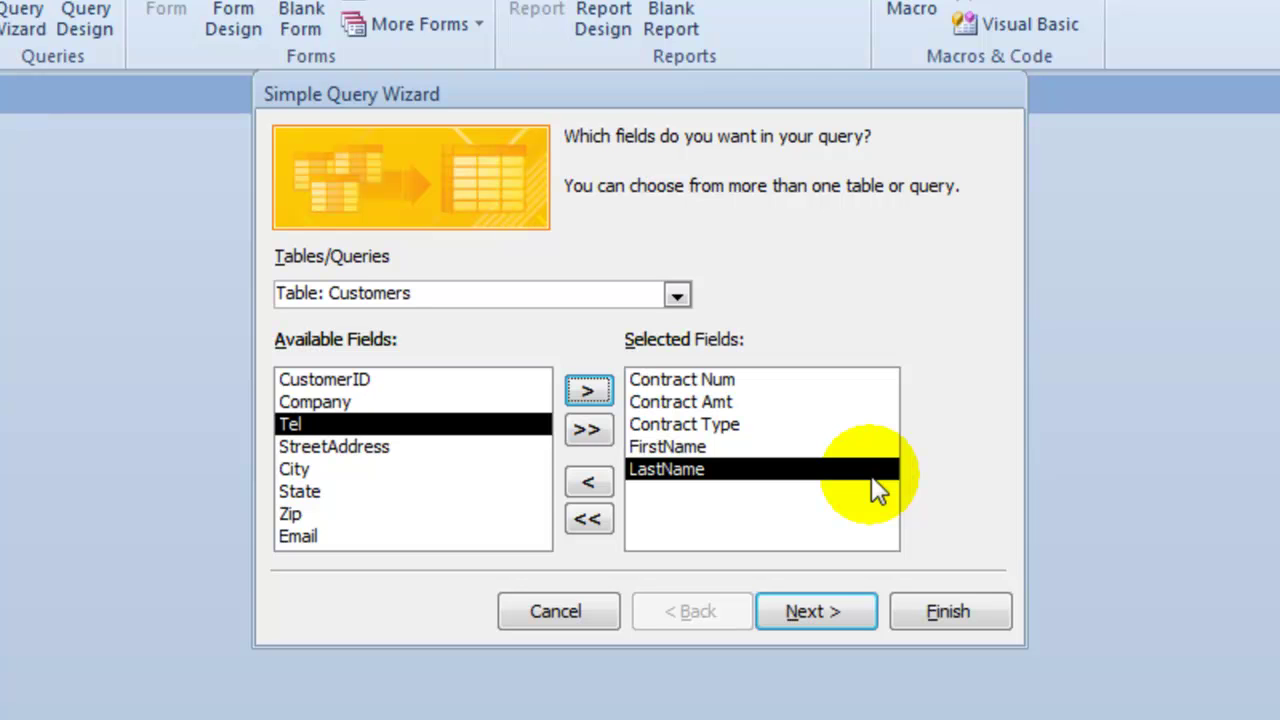
Keep a detail query, title it 'Contract and customer information', and finish the wizard.
{"action": "left_click", "coordinate": [820, 611]}
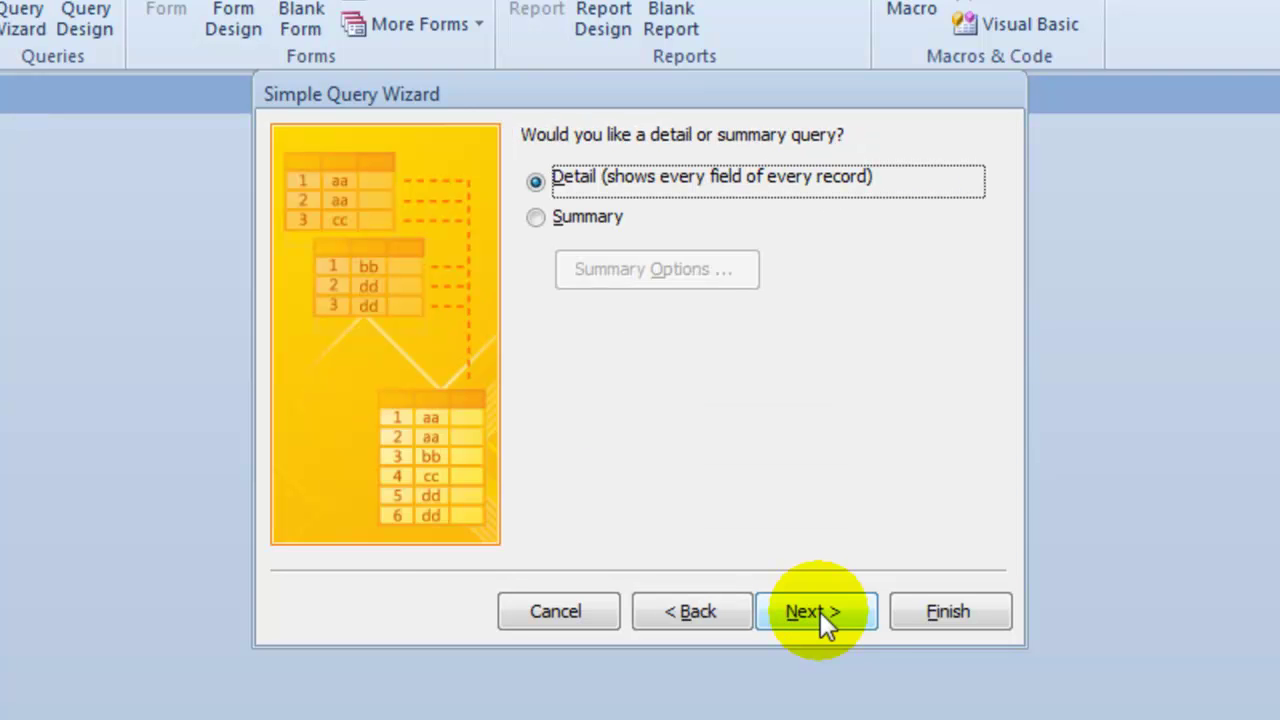
{"action": "left_click", "coordinate": [844, 610]}
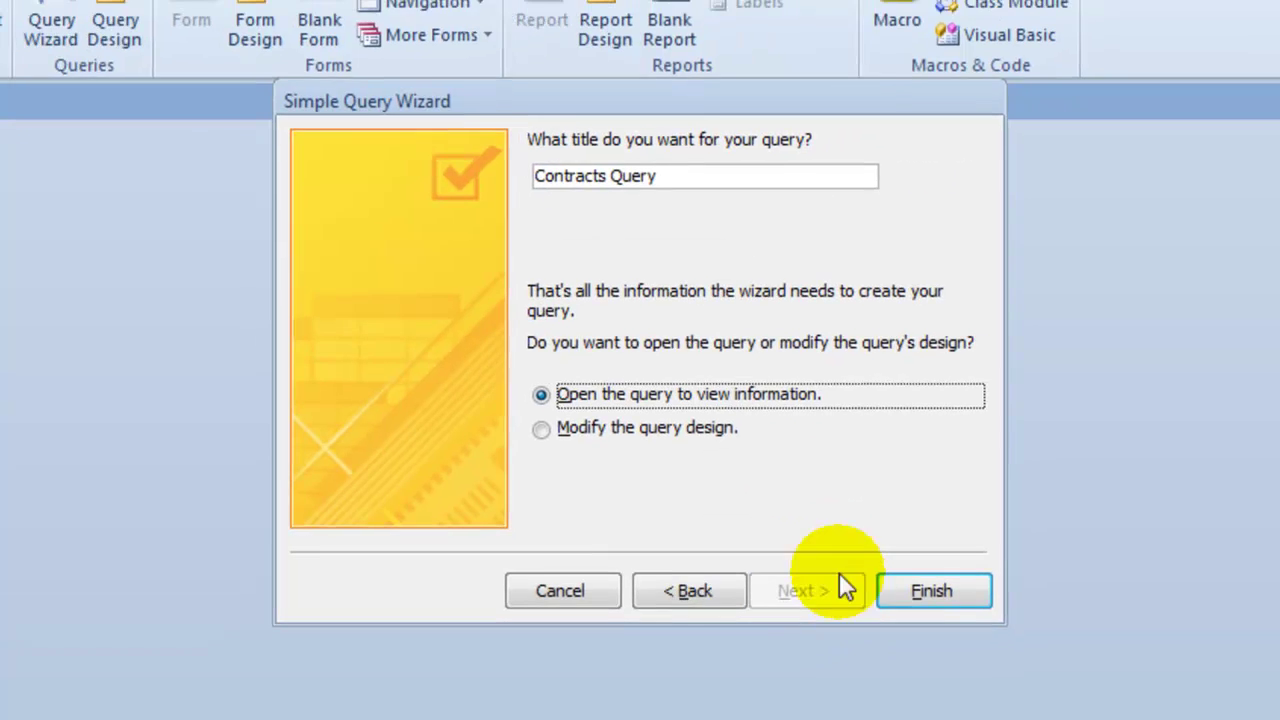
{"action": "left_click_drag", "start_coordinate": [660, 193], "coordinate": [456, 179]}
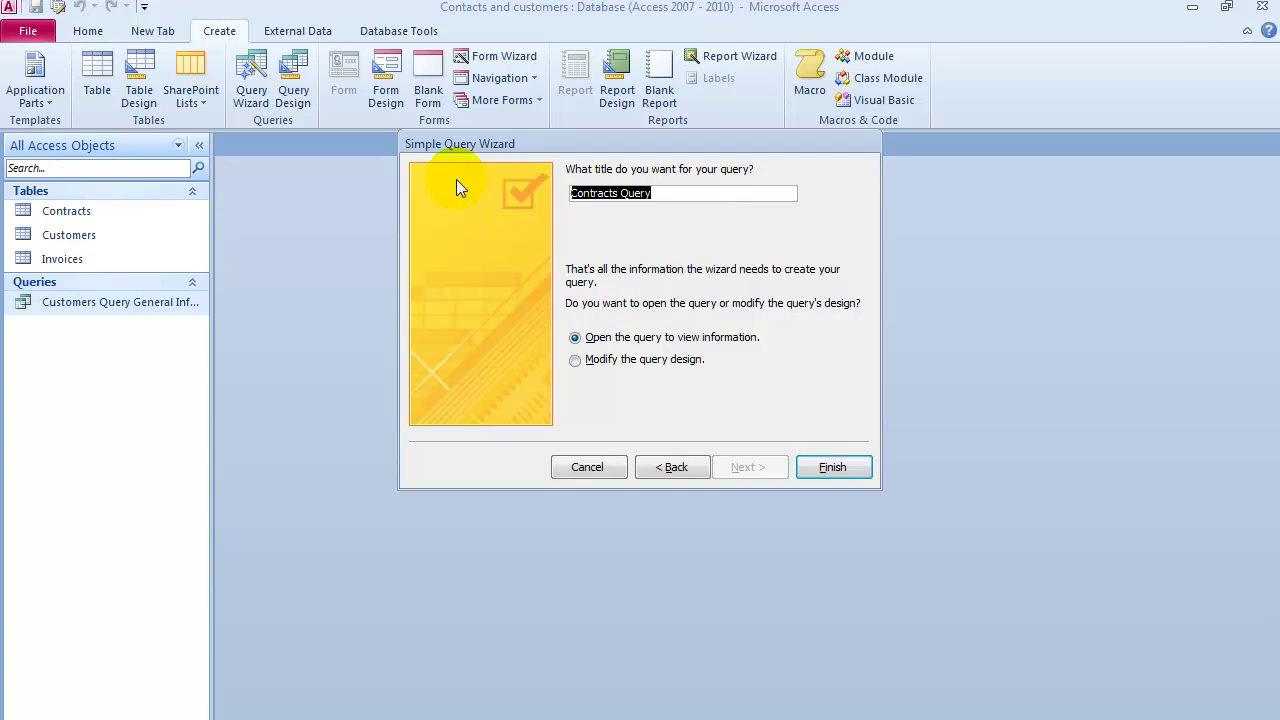
{"action": "type", "text": "Contract and customer information"}
{"action": "left_click", "coordinate": [835, 464]}
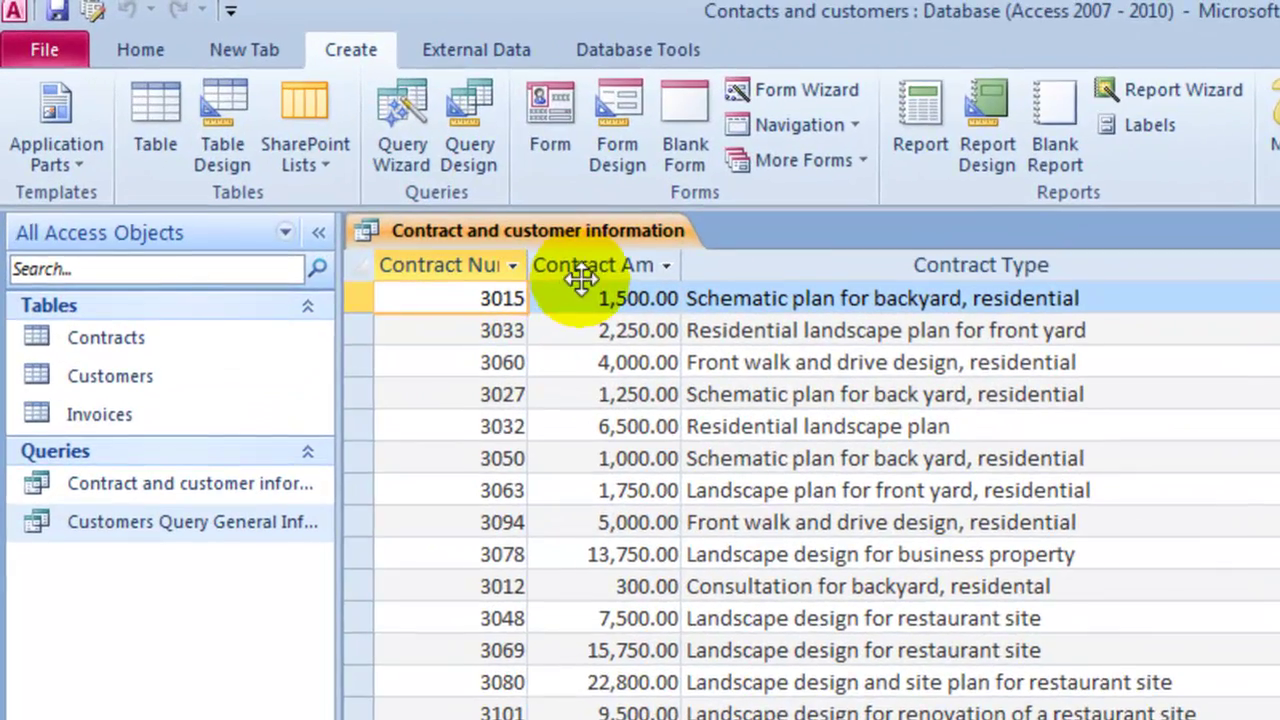
Switch the 'Contract and customer information' query to Design view via Home > View.
{"action": "left_click", "coordinate": [866, 332]}
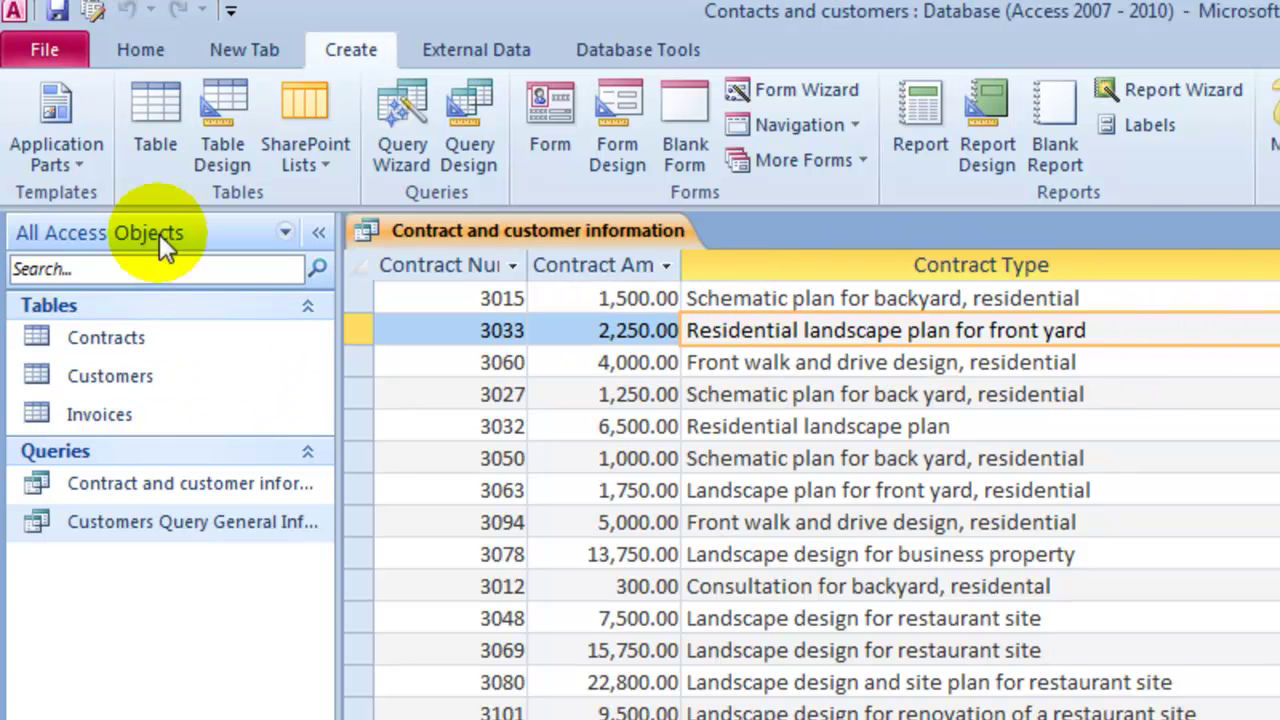
{"action": "left_click", "coordinate": [145, 52]}
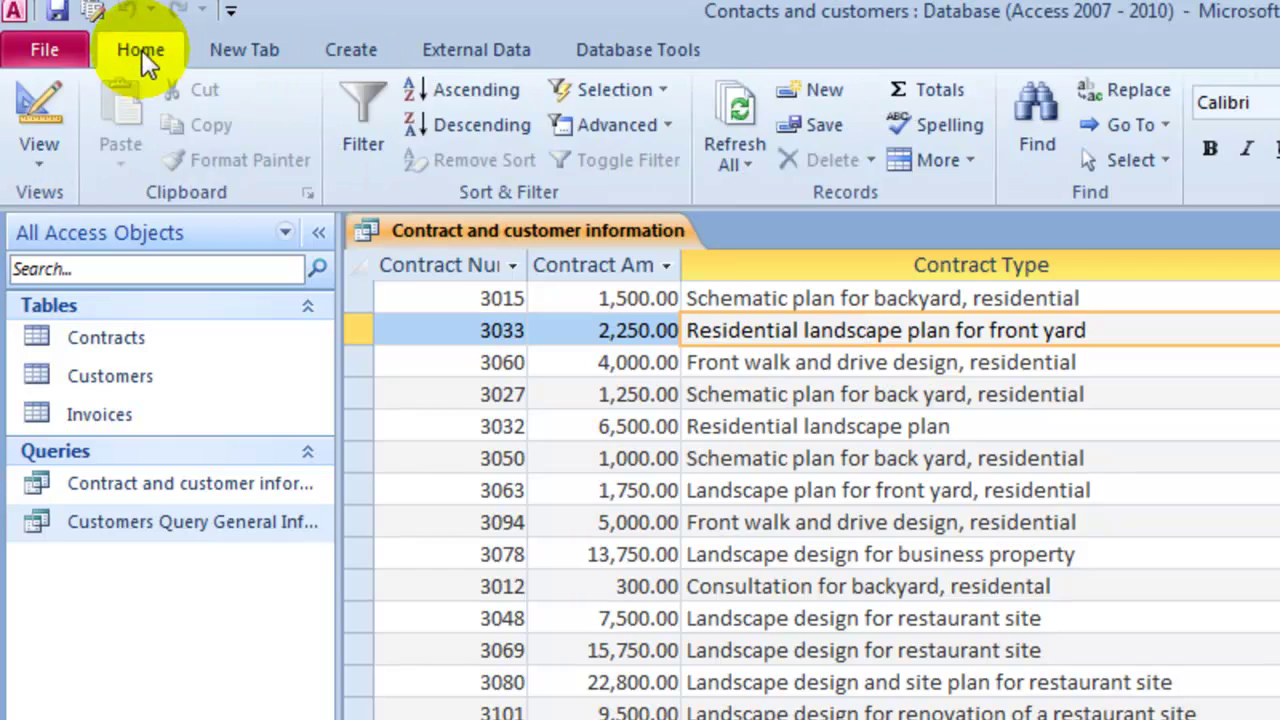
{"action": "left_click", "coordinate": [55, 160]}
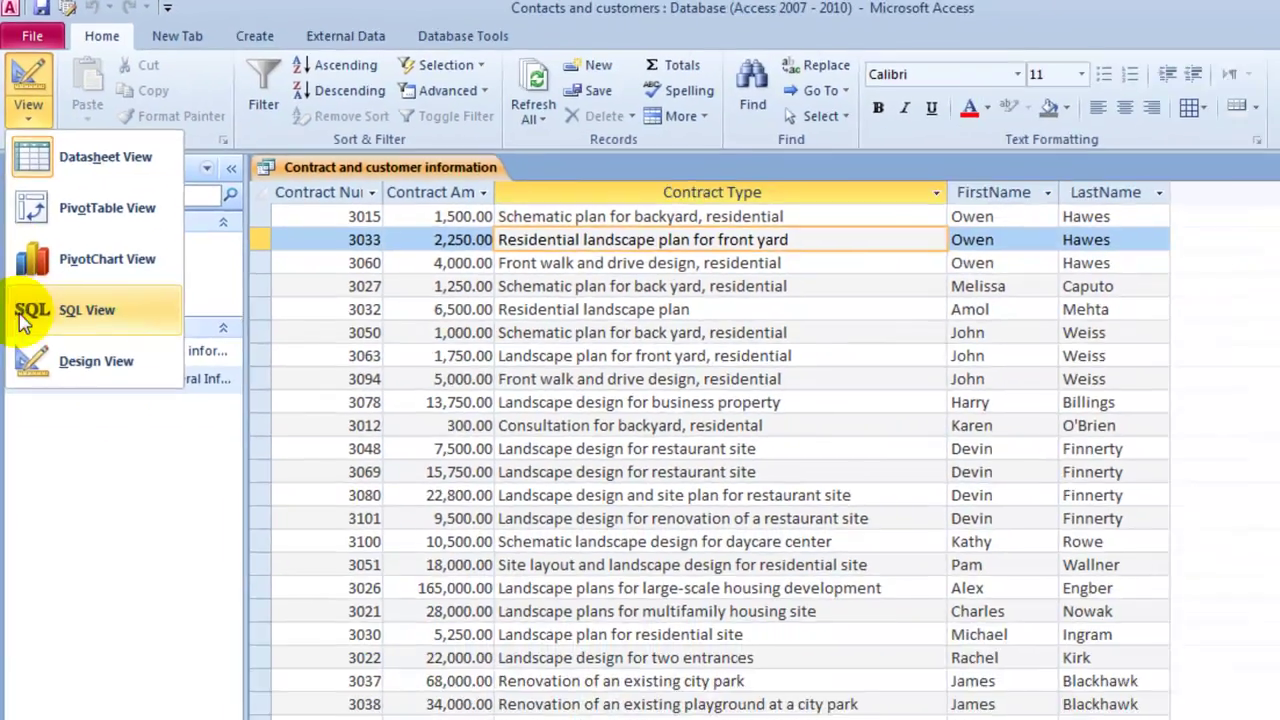
{"action": "left_click", "coordinate": [40, 358]}
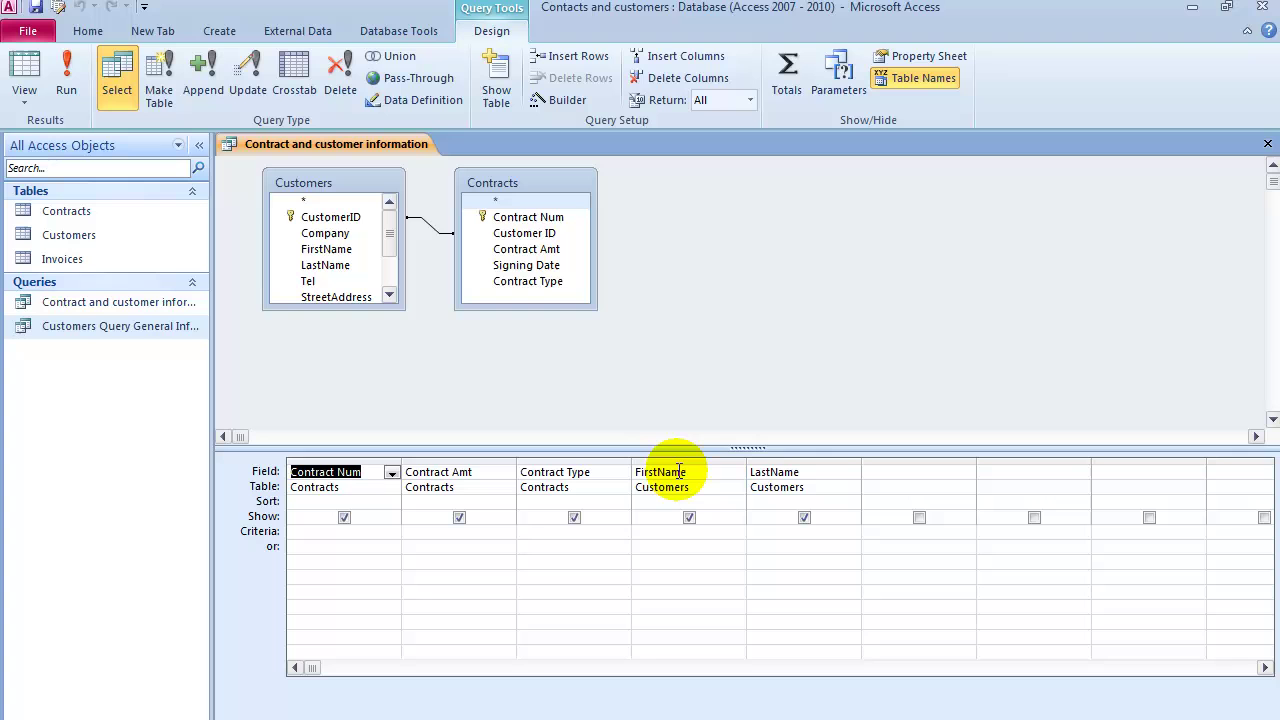
Move LastName then FirstName right after Contract Num in the grid, run, and close the query.
{"action": "left_click", "coordinate": [686, 461]}
{"action": "left_click_drag", "start_coordinate": [686, 461], "coordinate": [445, 490]}
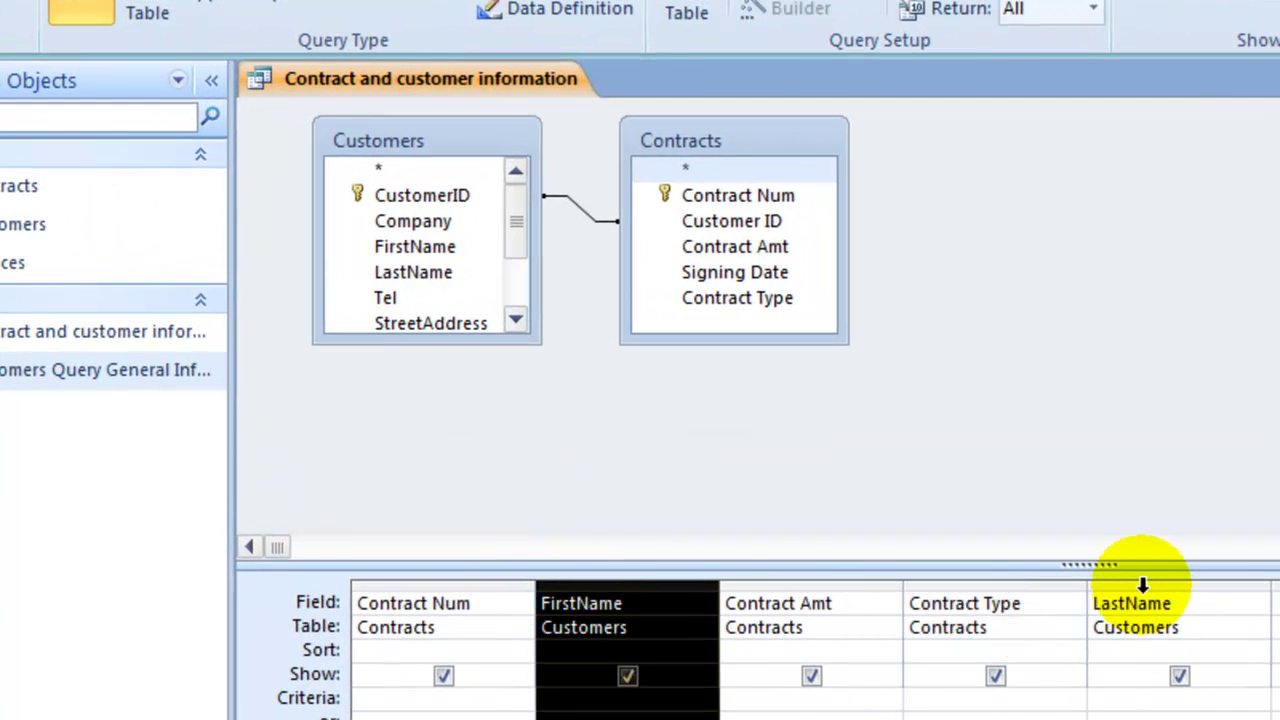
{"action": "left_click", "coordinate": [1137, 585]}
{"action": "left_click_drag", "start_coordinate": [1137, 585], "coordinate": [590, 612]}
{"action": "left_click", "coordinate": [12, 30]}
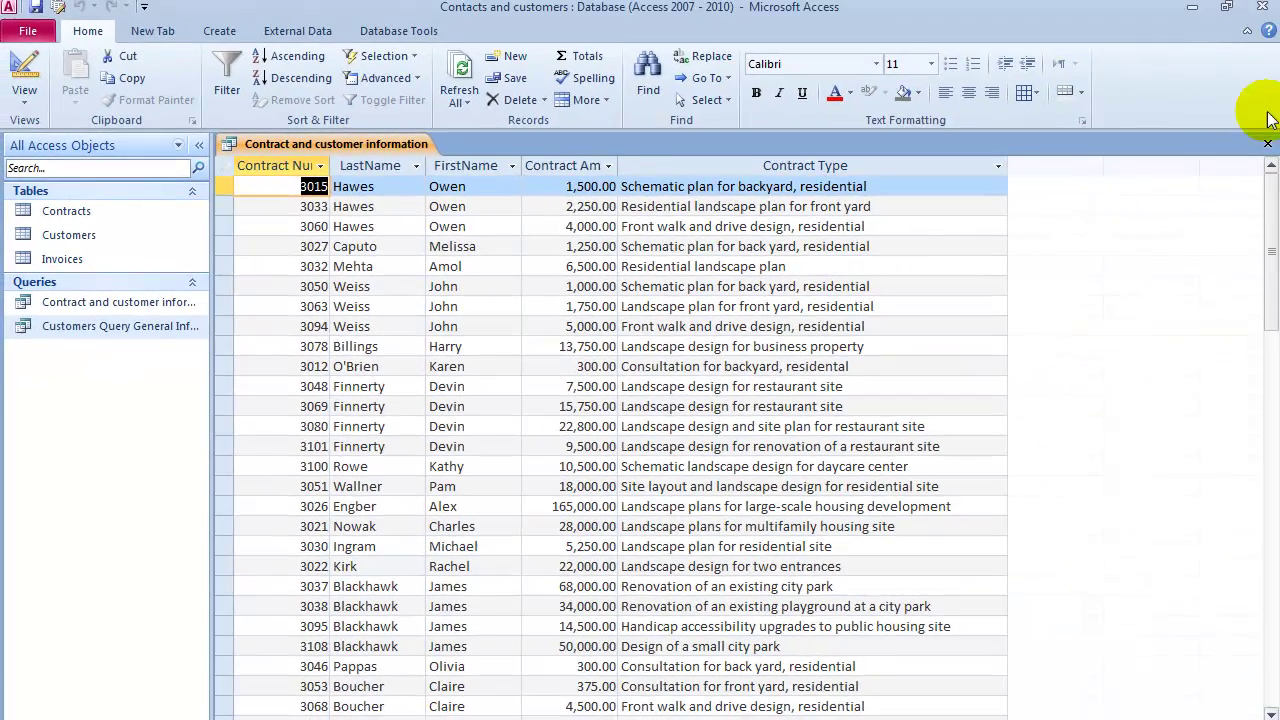
{"action": "left_click", "coordinate": [1267, 144]}
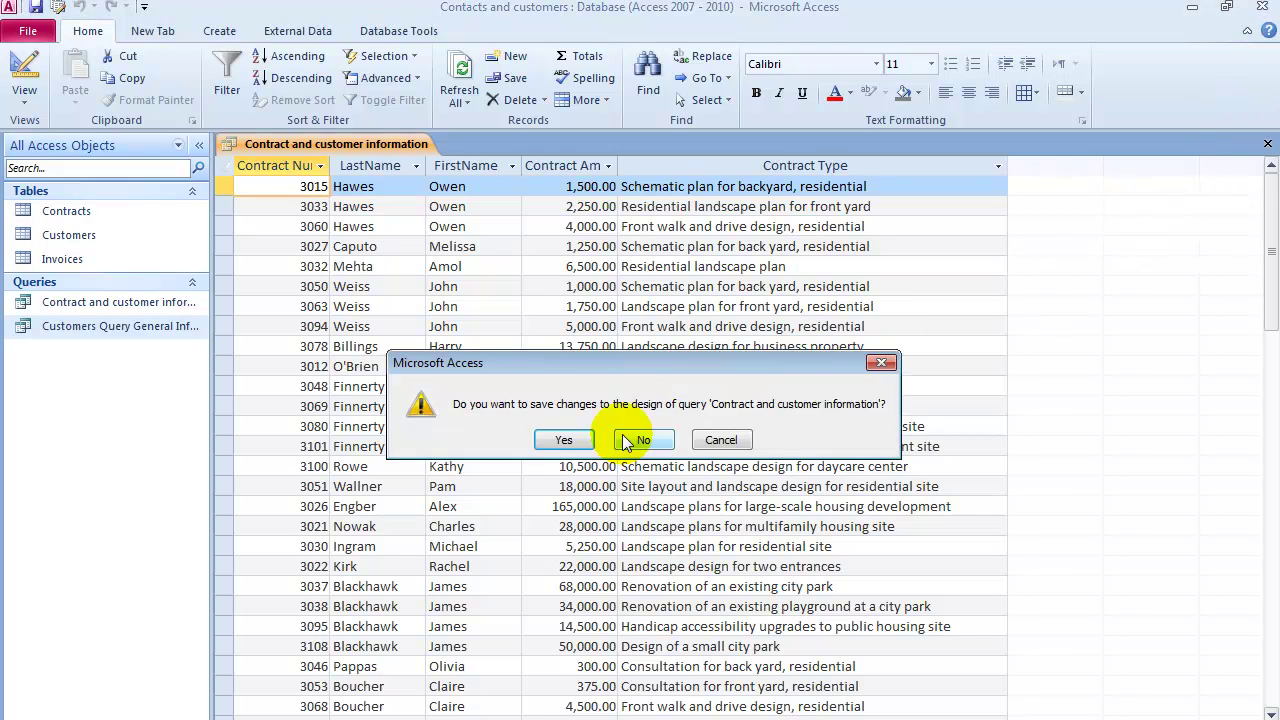
Save the reordered design, reopen Customers Query General Information, then close both query tabs.
{"action": "left_click", "coordinate": [580, 440]}
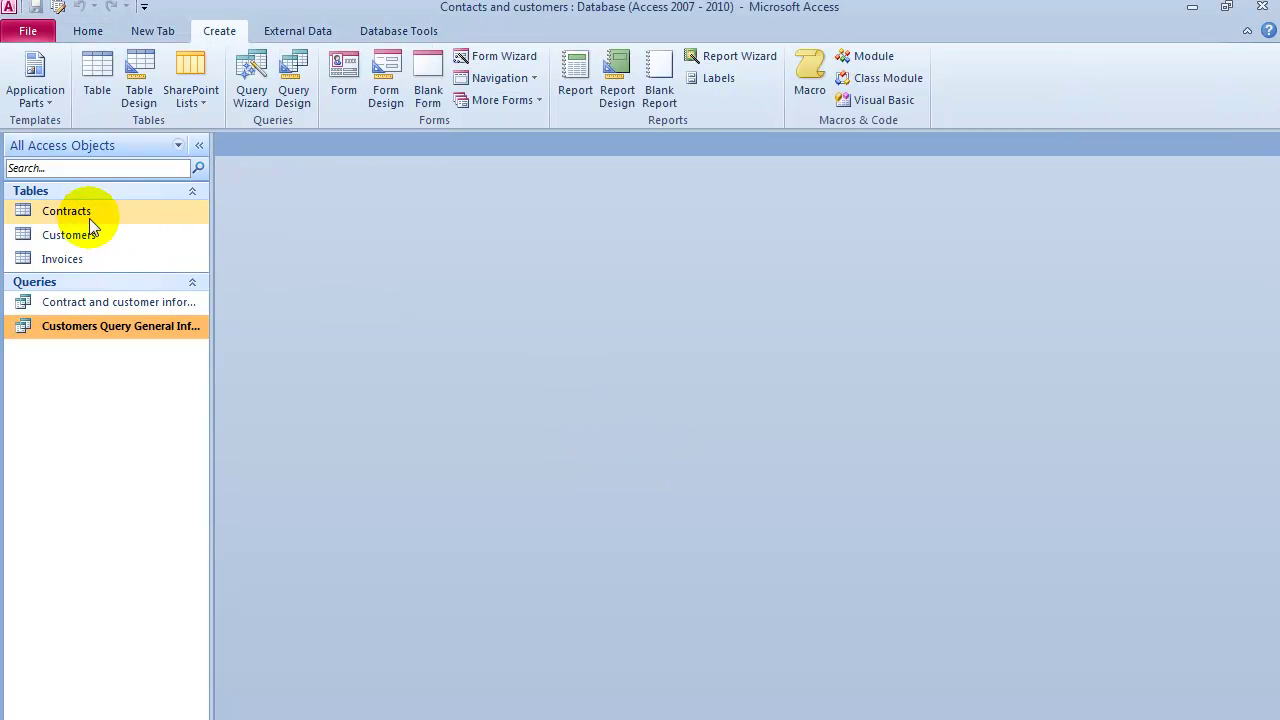
{"action": "double_click", "coordinate": [95, 328]}
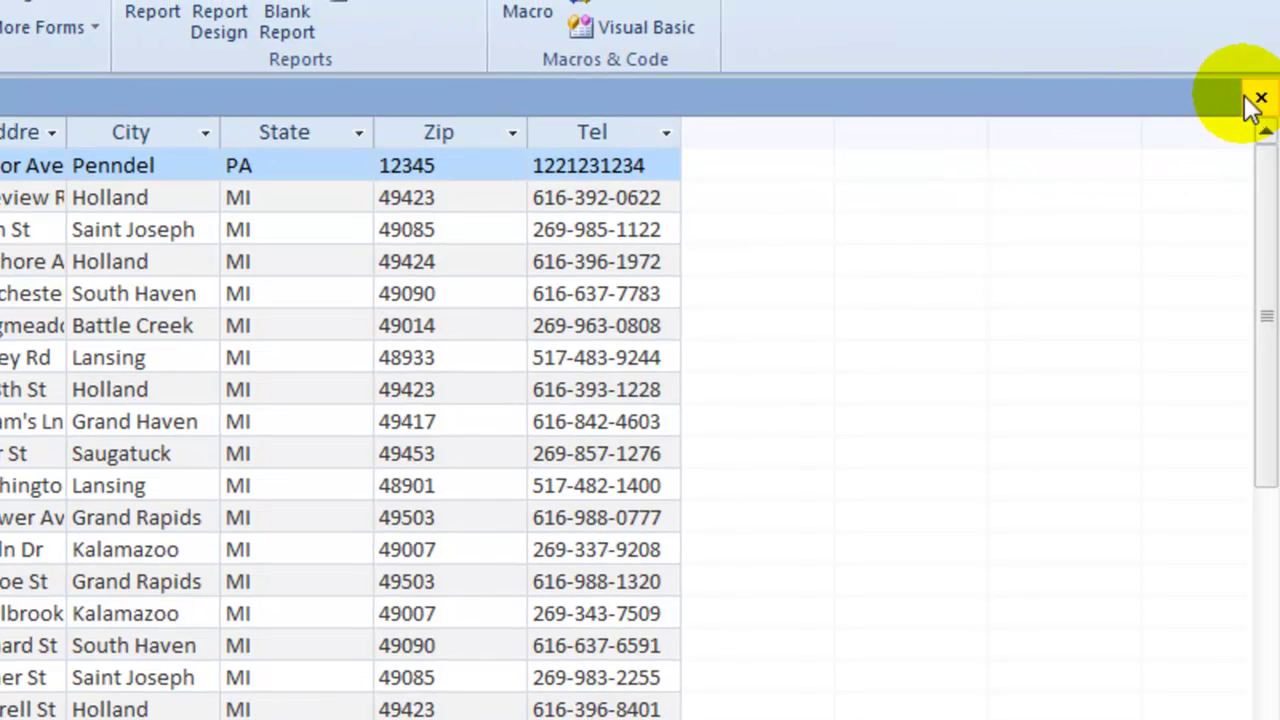
{"action": "left_click", "coordinate": [1257, 94]}
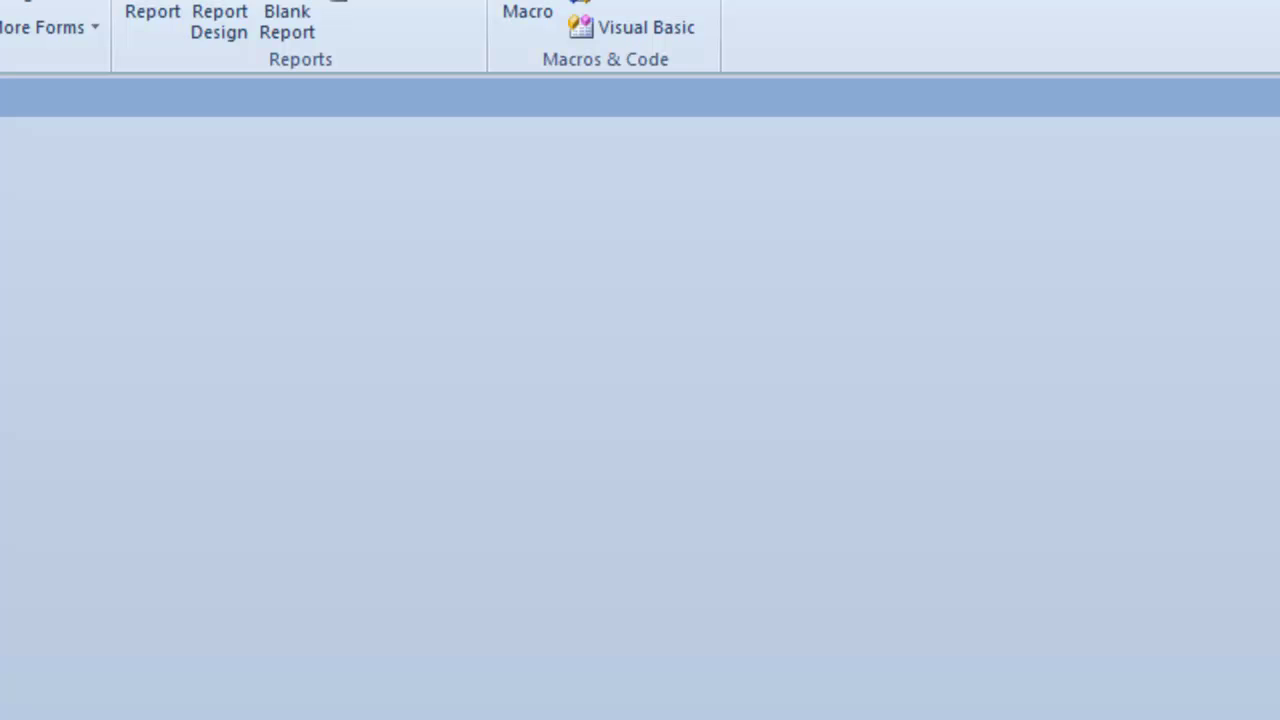
{"action": "double_click", "coordinate": [103, 288]}
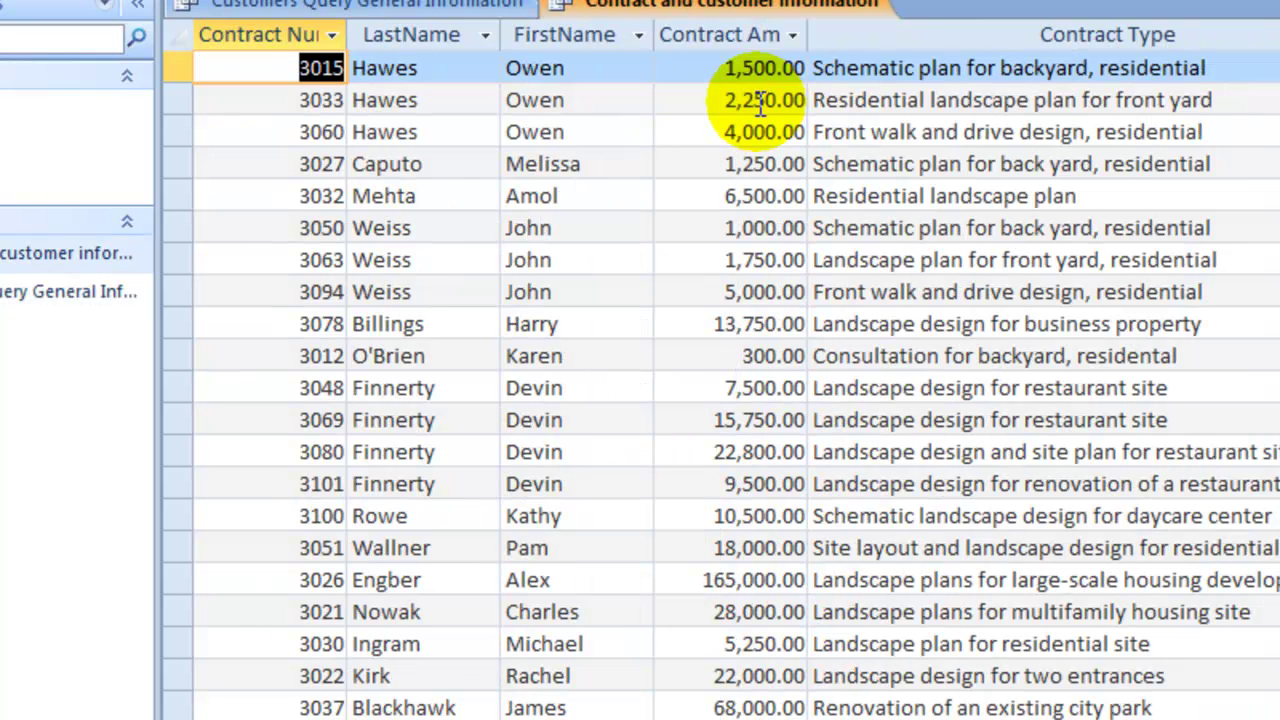
{"action": "left_click", "coordinate": [755, 100]}
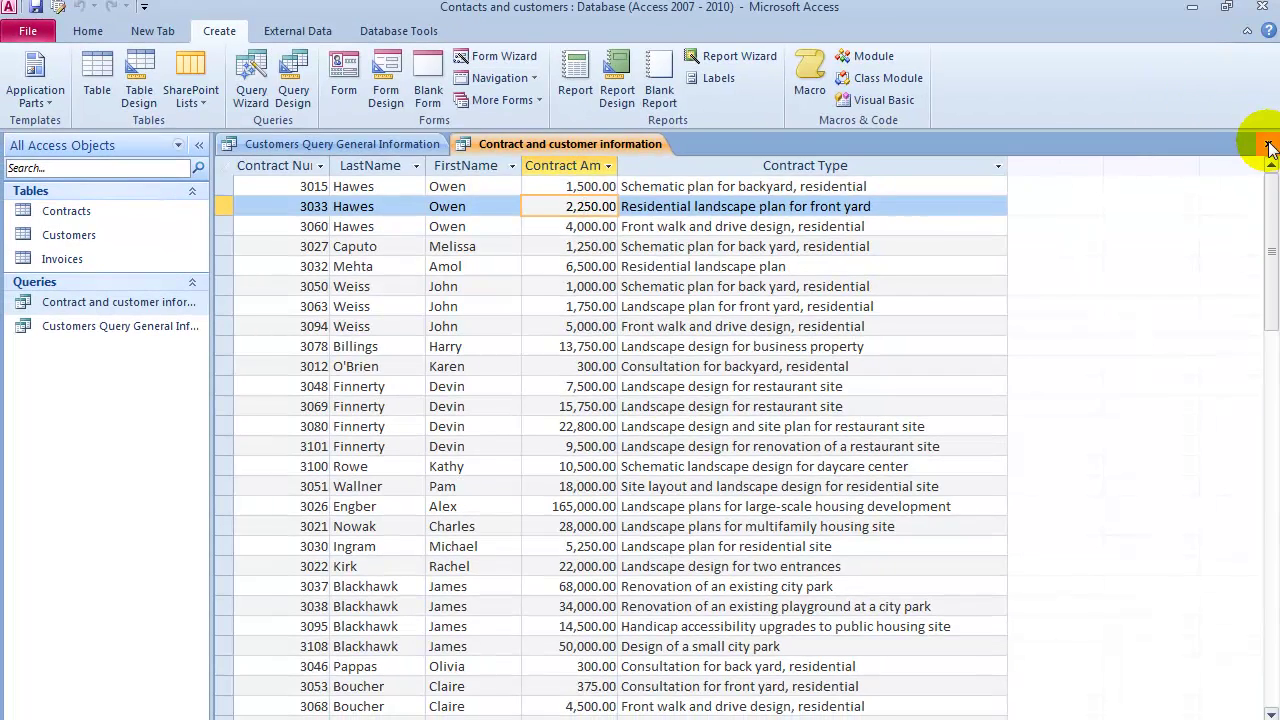
{"action": "left_click", "coordinate": [1270, 148]}
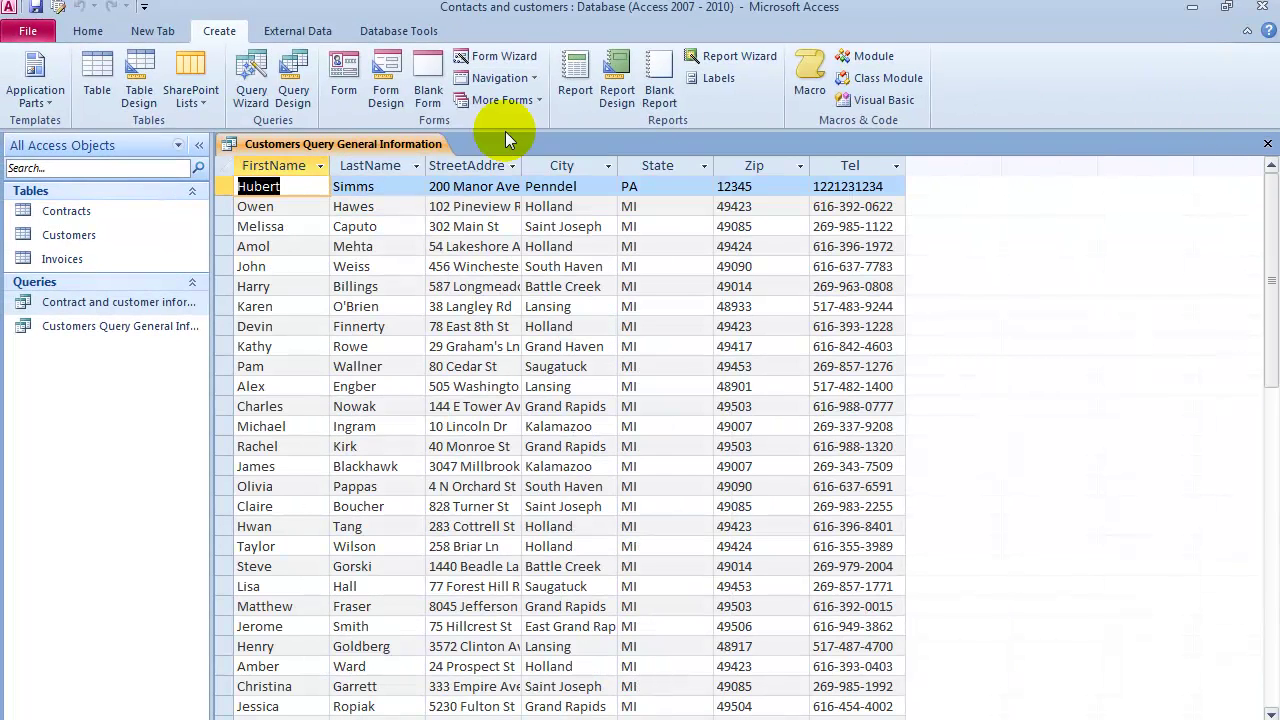
{"action": "left_click", "coordinate": [1270, 148]}
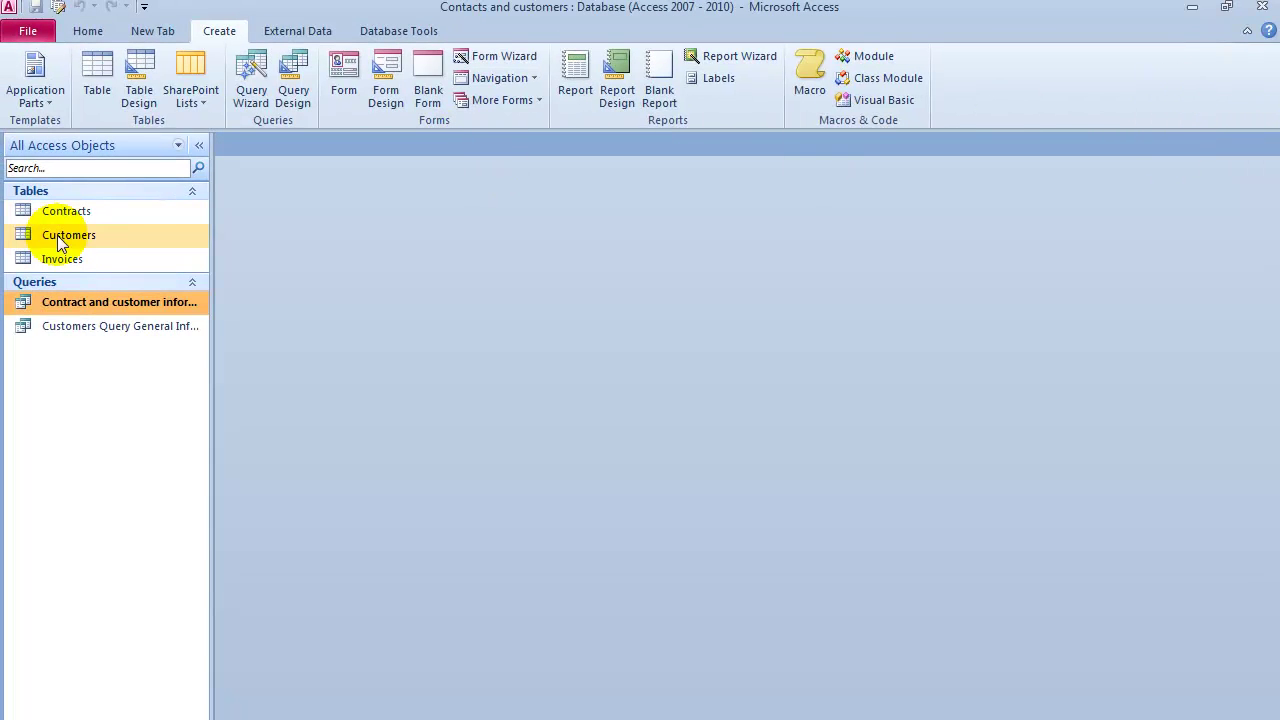
Add a >=25000 criterion on Contract Amt in the query design and run it.
{"action": "right_click", "coordinate": [84, 303]}
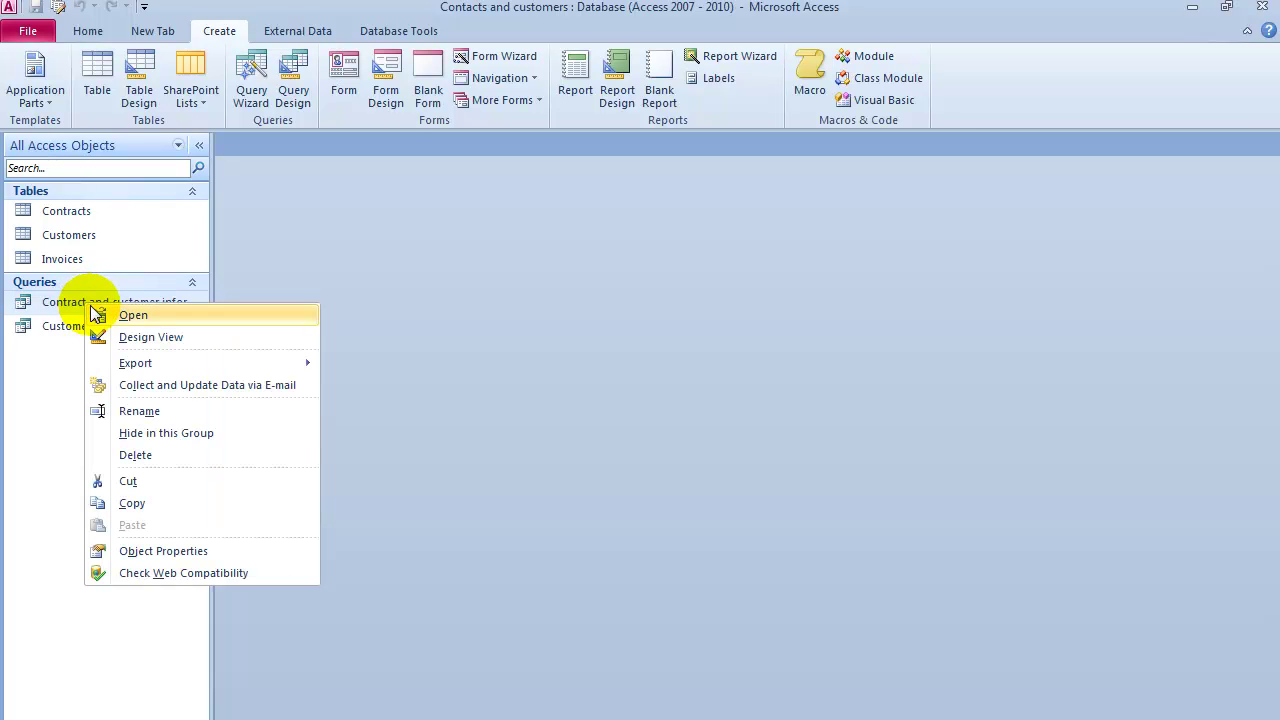
{"action": "left_click", "coordinate": [135, 339]}
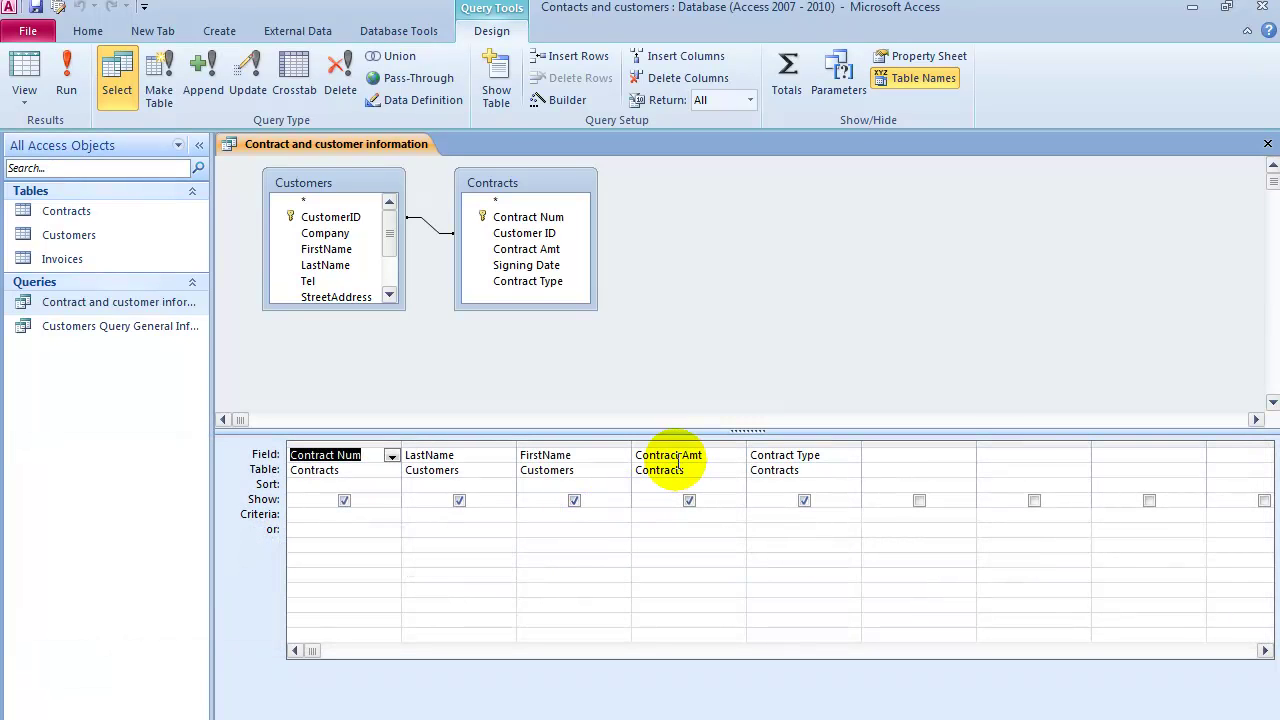
{"action": "left_click", "coordinate": [646, 514]}
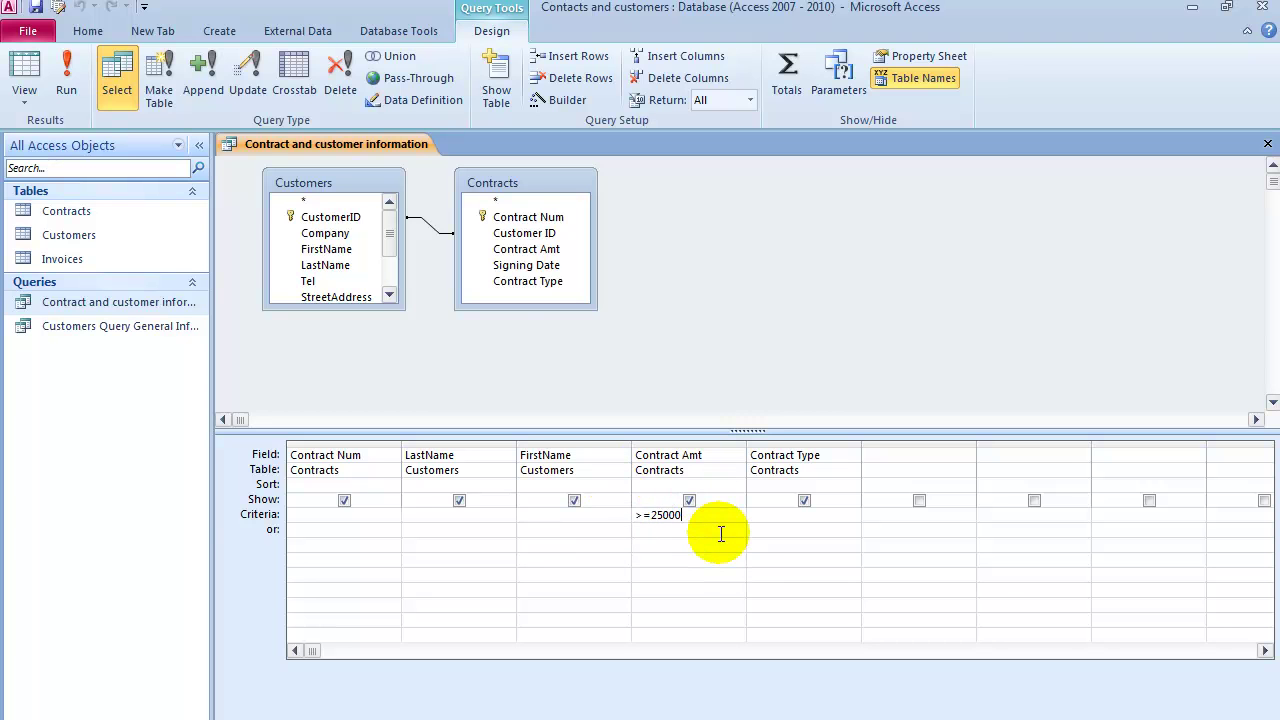
{"action": "left_click", "coordinate": [66, 67]}
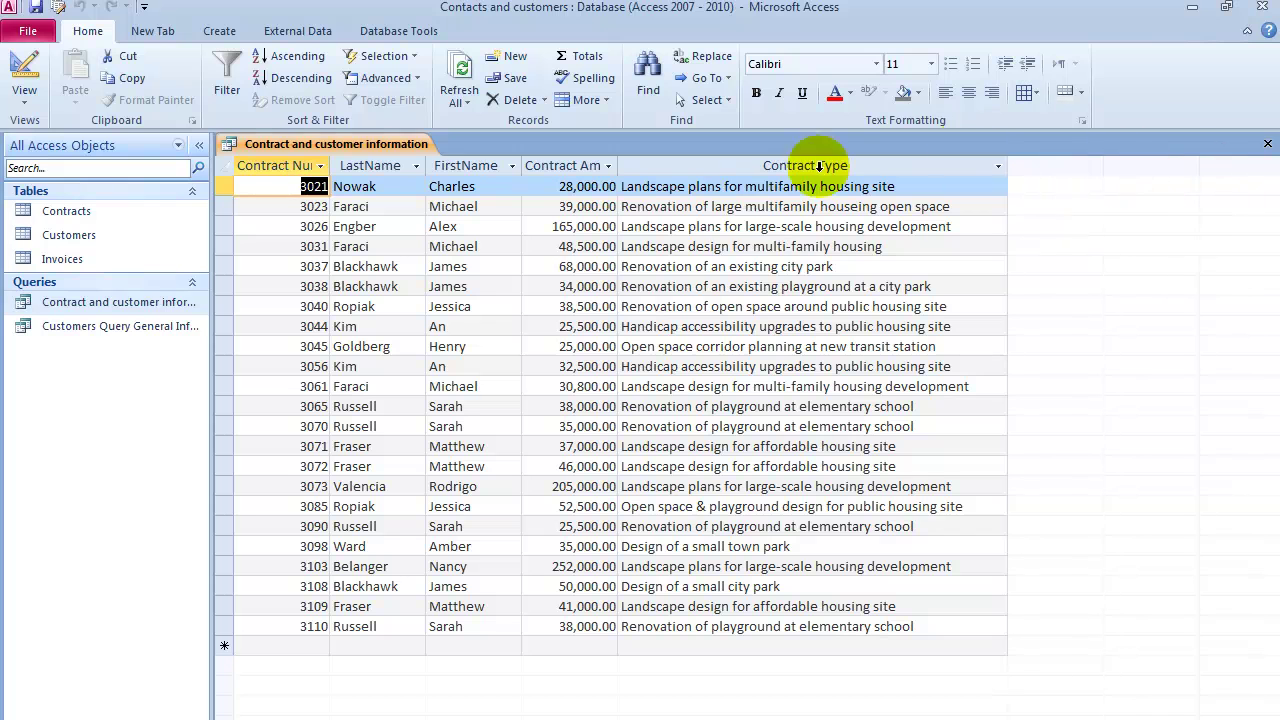
Close the query, saving its >=25000 criterion, and reopen Contract and customer information.
{"action": "left_click", "coordinate": [28, 31]}
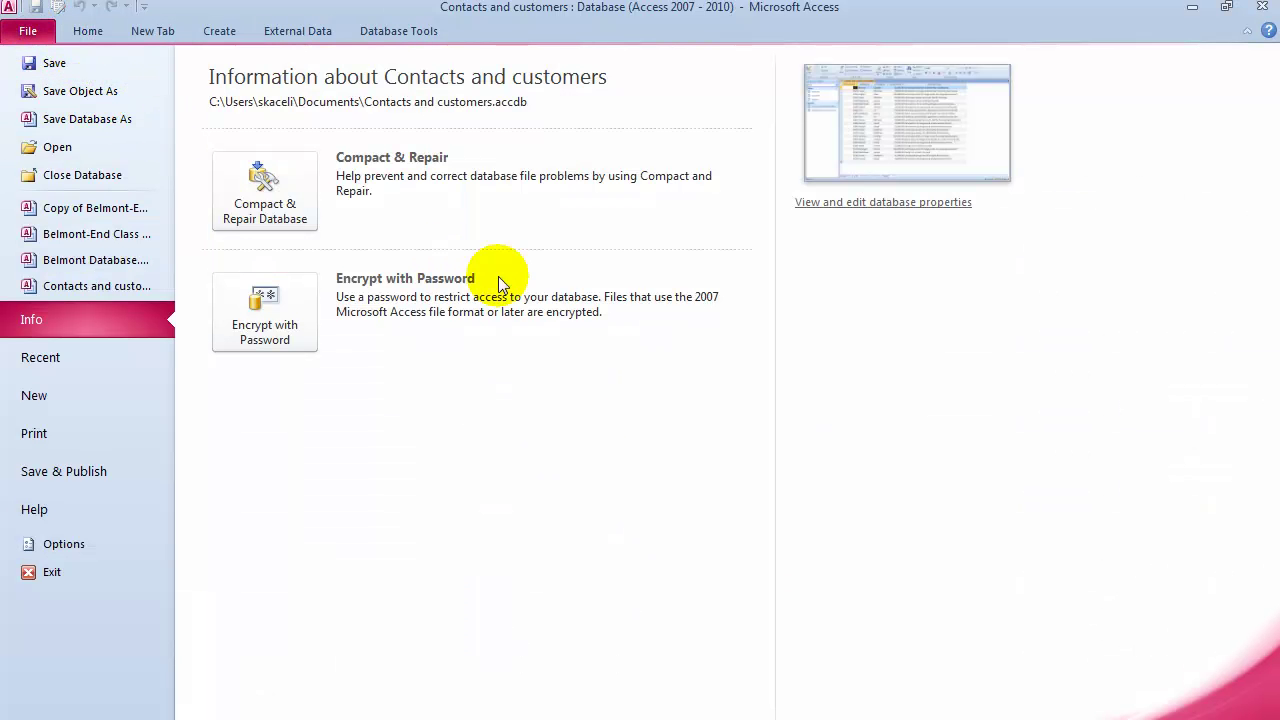
{"action": "left_click", "coordinate": [86, 31]}
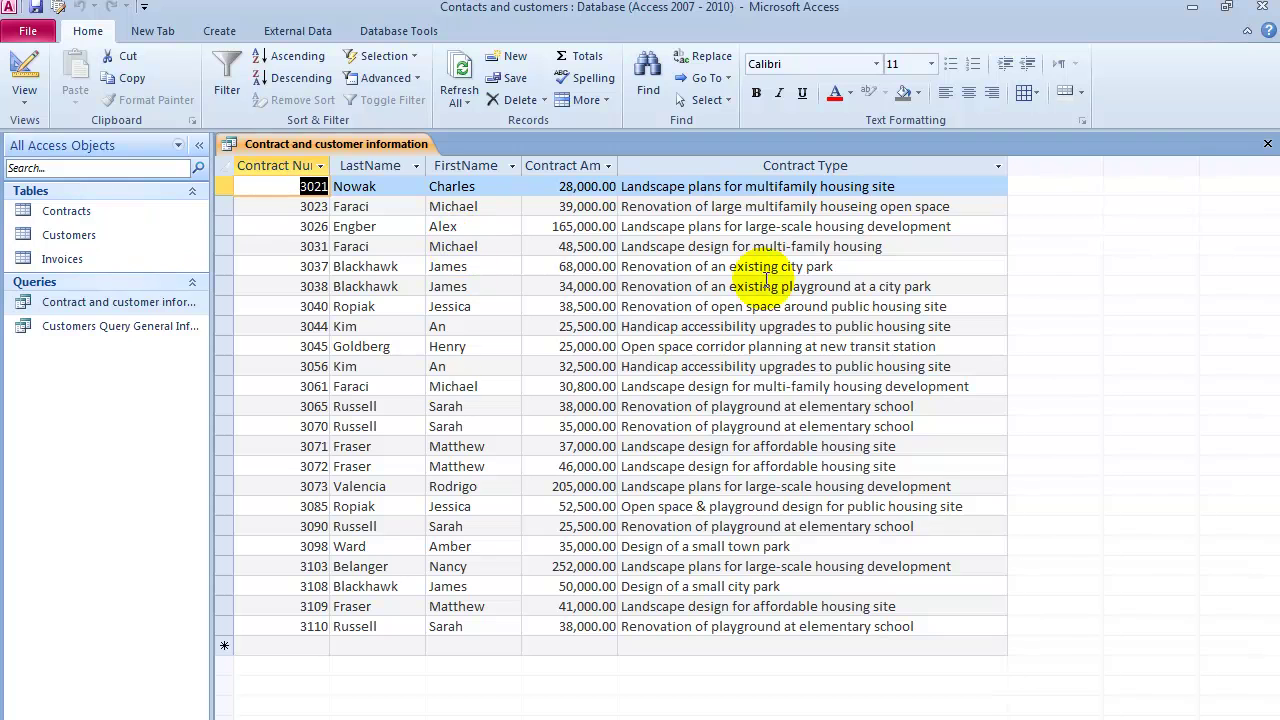
{"action": "left_click", "coordinate": [1267, 143]}
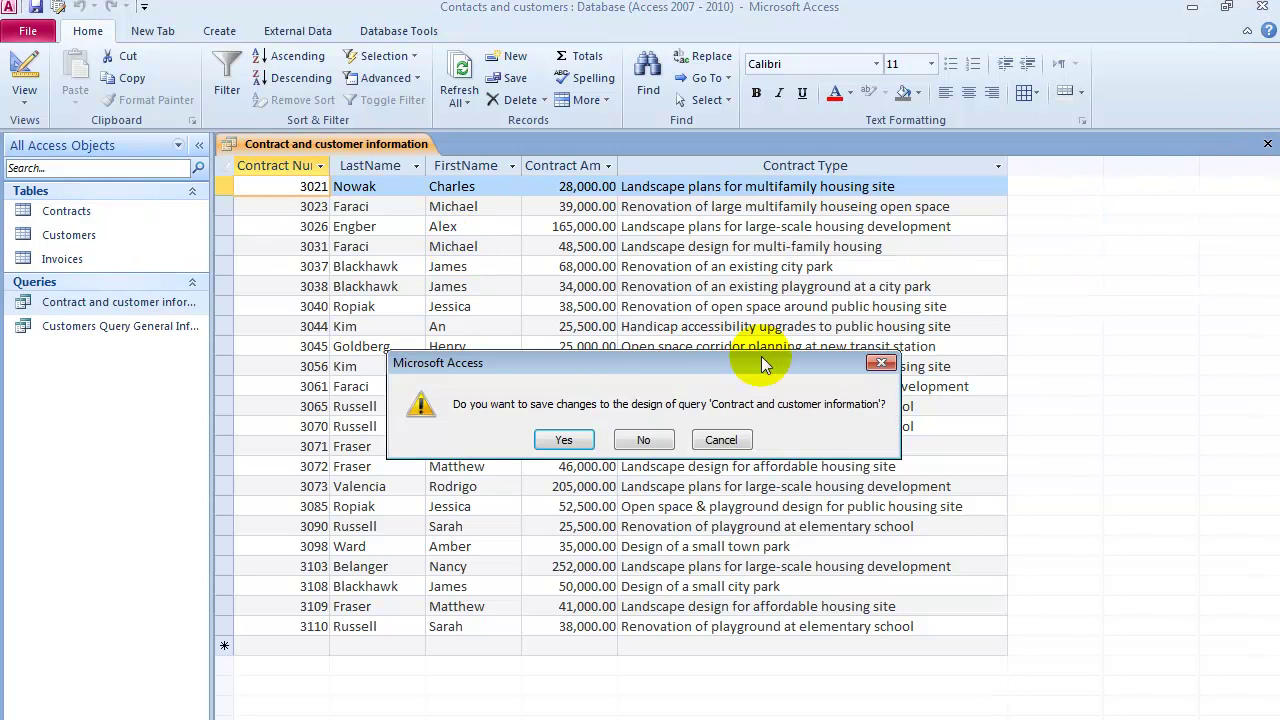
{"action": "left_click", "coordinate": [564, 440]}
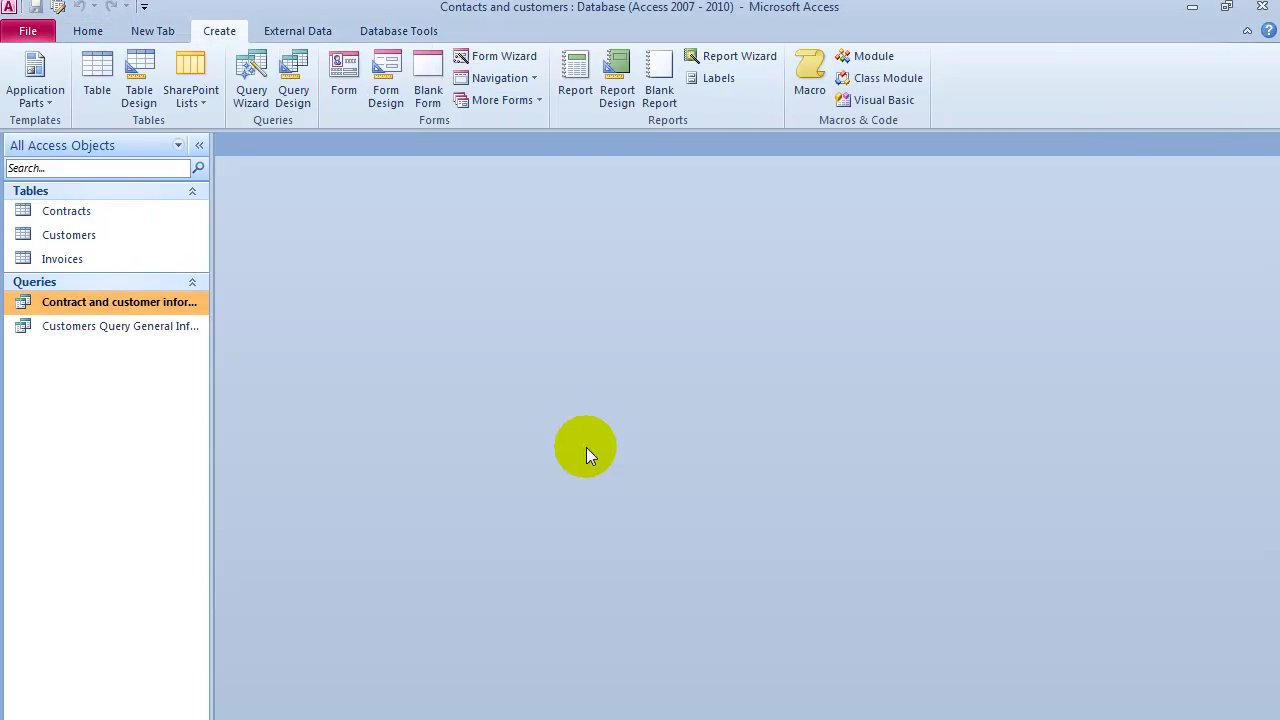
{"action": "double_click", "coordinate": [82, 303]}
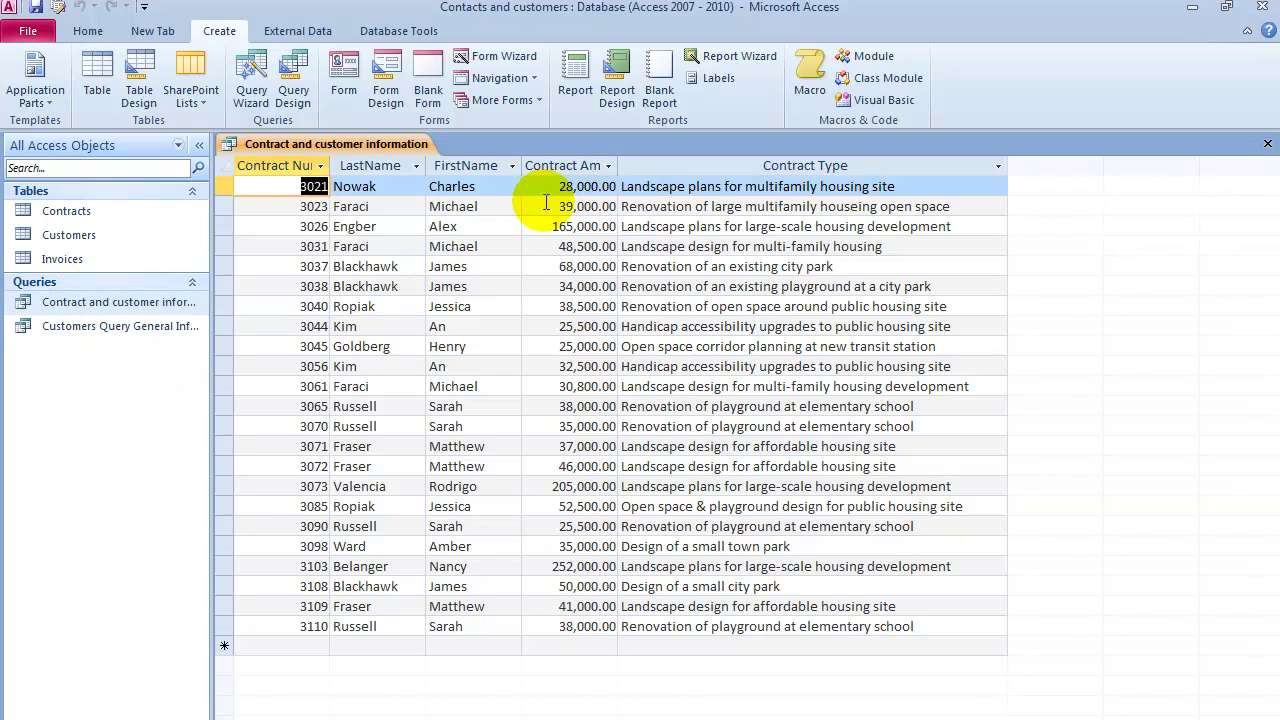
Set Contract Amt to sort Descending in Design view and run, starting at 252,000.00.
{"action": "right_click", "coordinate": [78, 301]}
{"action": "left_click", "coordinate": [170, 334]}
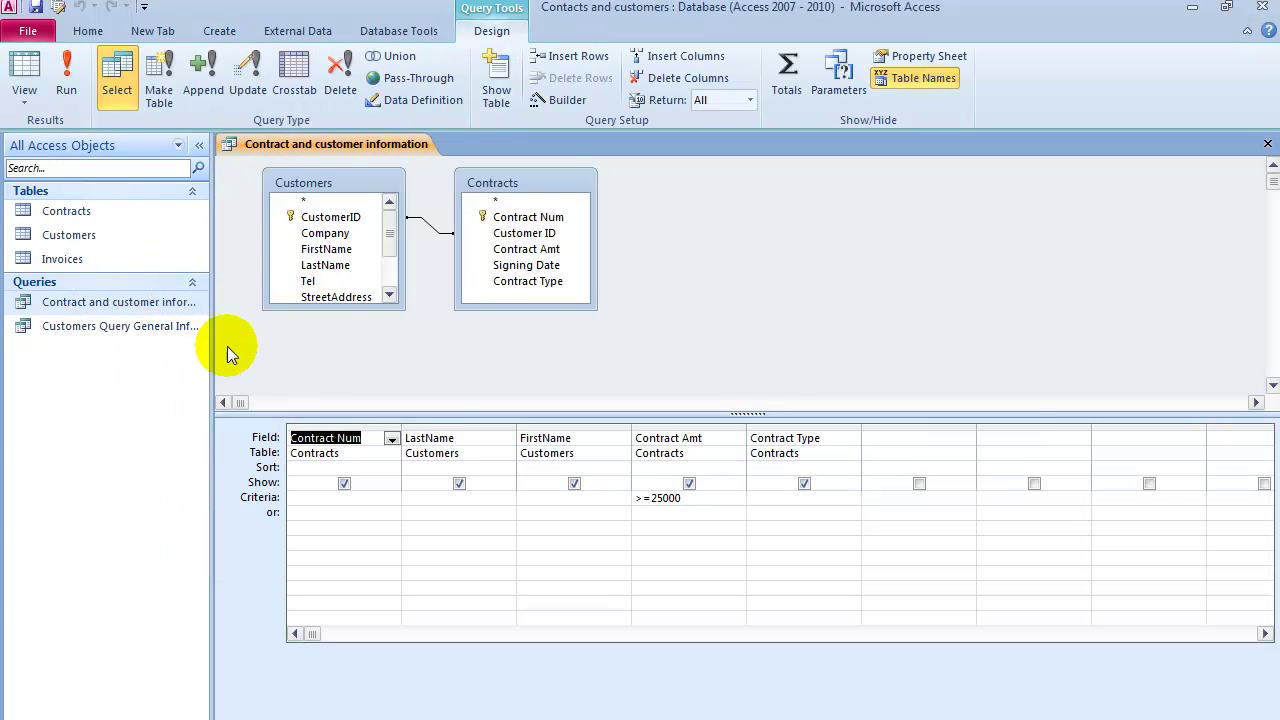
{"action": "left_click", "coordinate": [673, 468]}
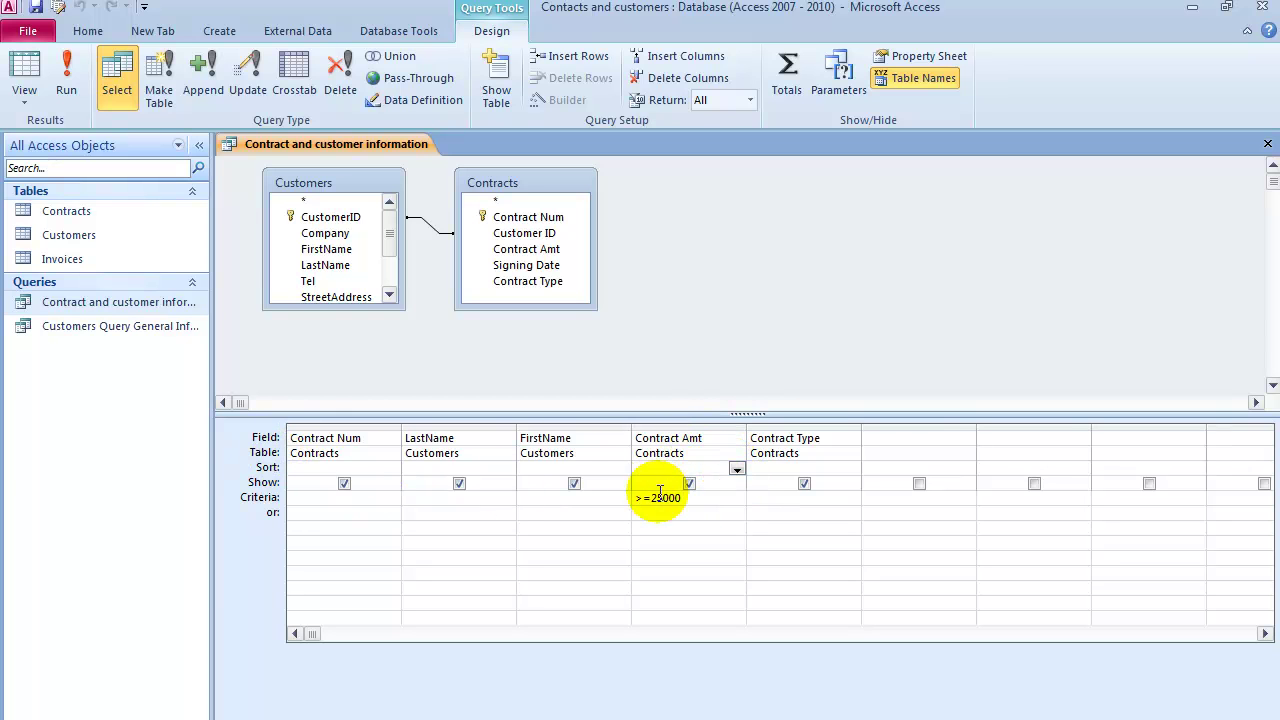
{"action": "left_click", "coordinate": [736, 469]}
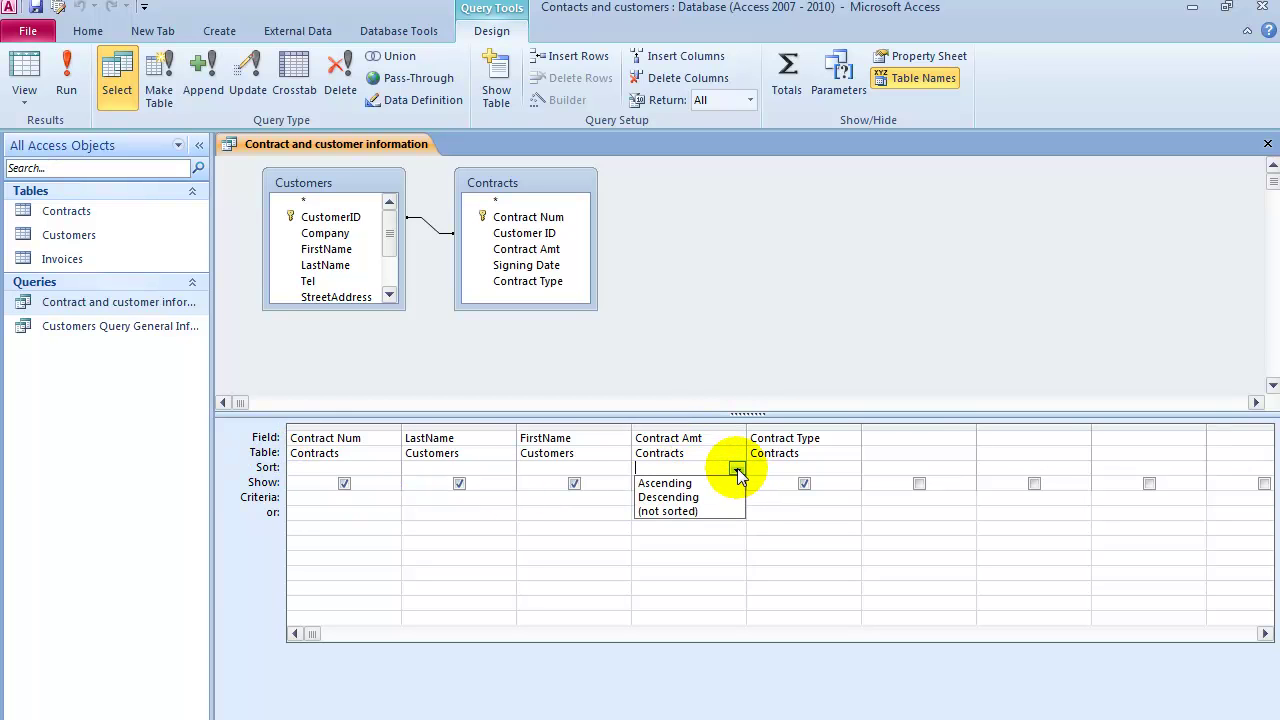
{"action": "left_click", "coordinate": [688, 484]}
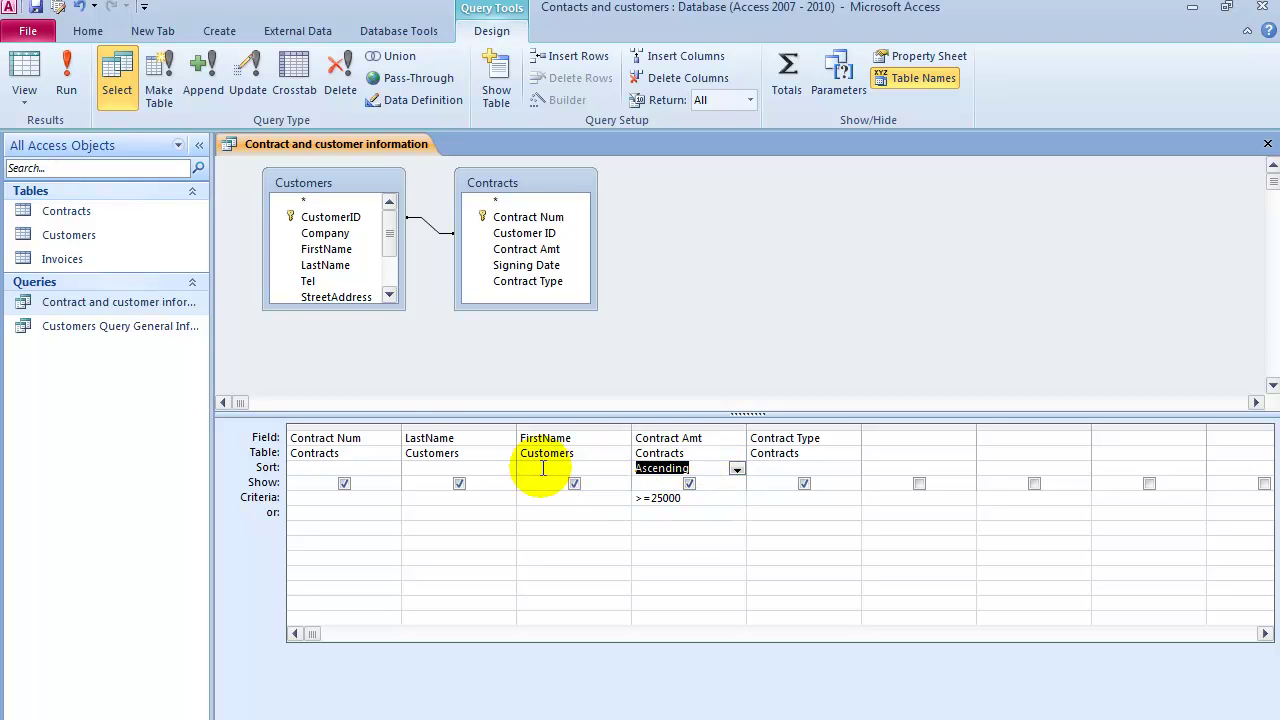
{"action": "left_click", "coordinate": [114, 62]}
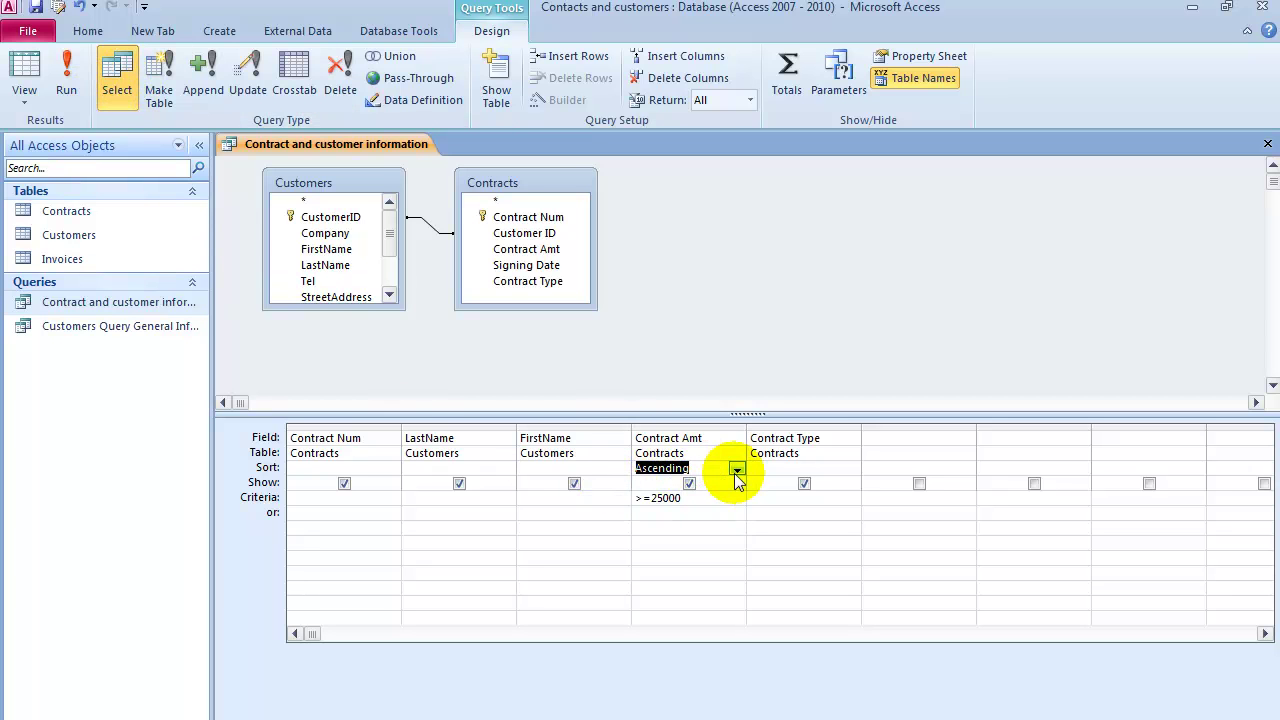
{"action": "left_click", "coordinate": [737, 469]}
{"action": "left_click", "coordinate": [668, 497]}
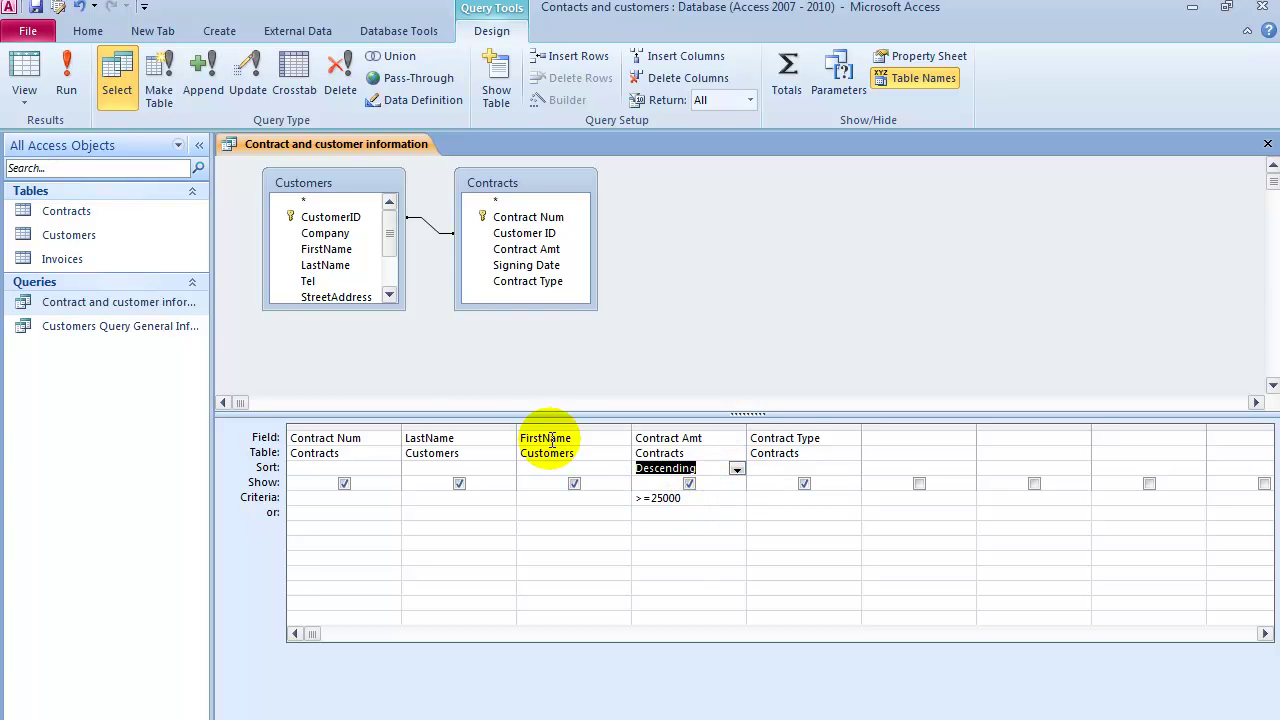
{"action": "left_click", "coordinate": [70, 90]}
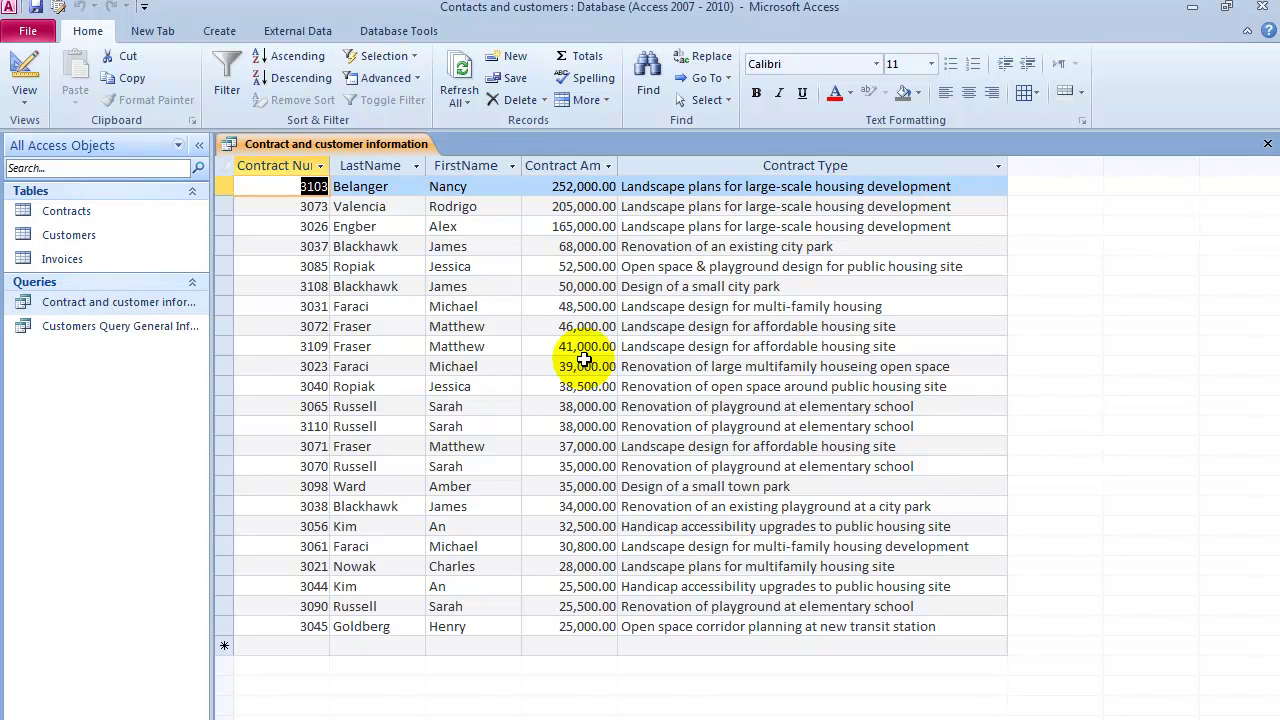
Close the Contract and customer information query, saving its design changes.
{"action": "right_click", "coordinate": [316, 146]}
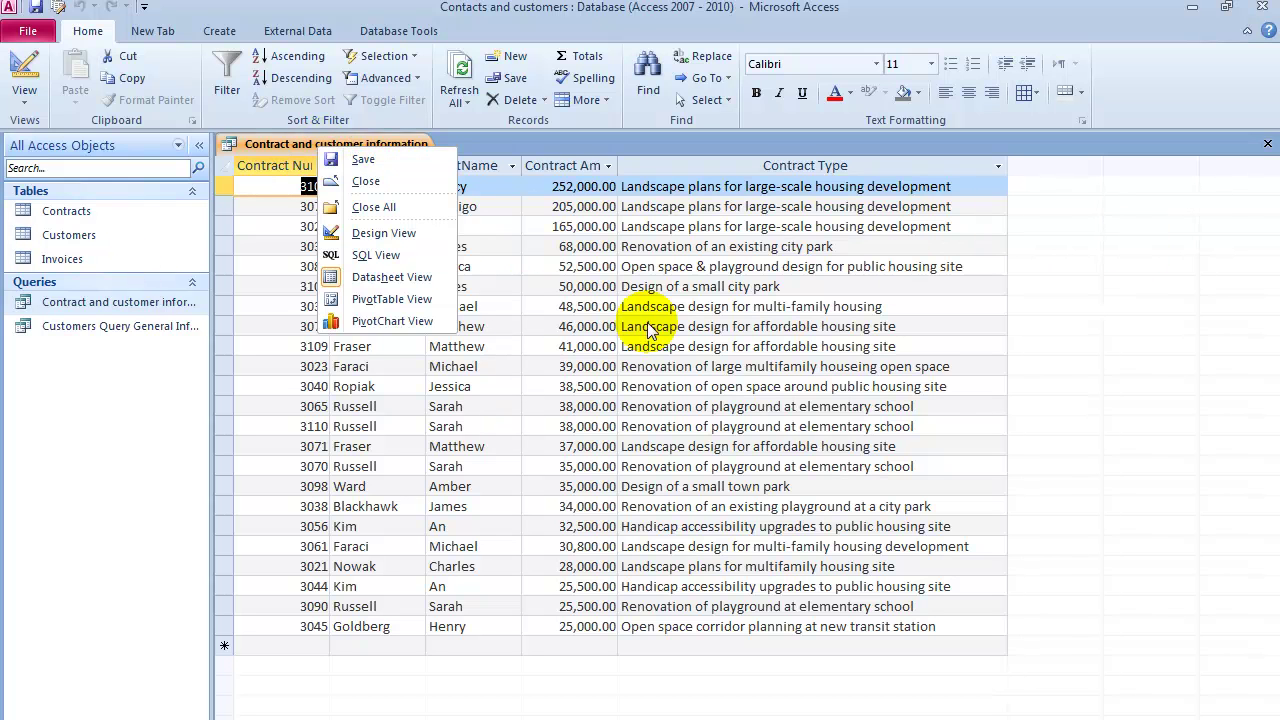
{"action": "left_click", "coordinate": [1078, 287]}
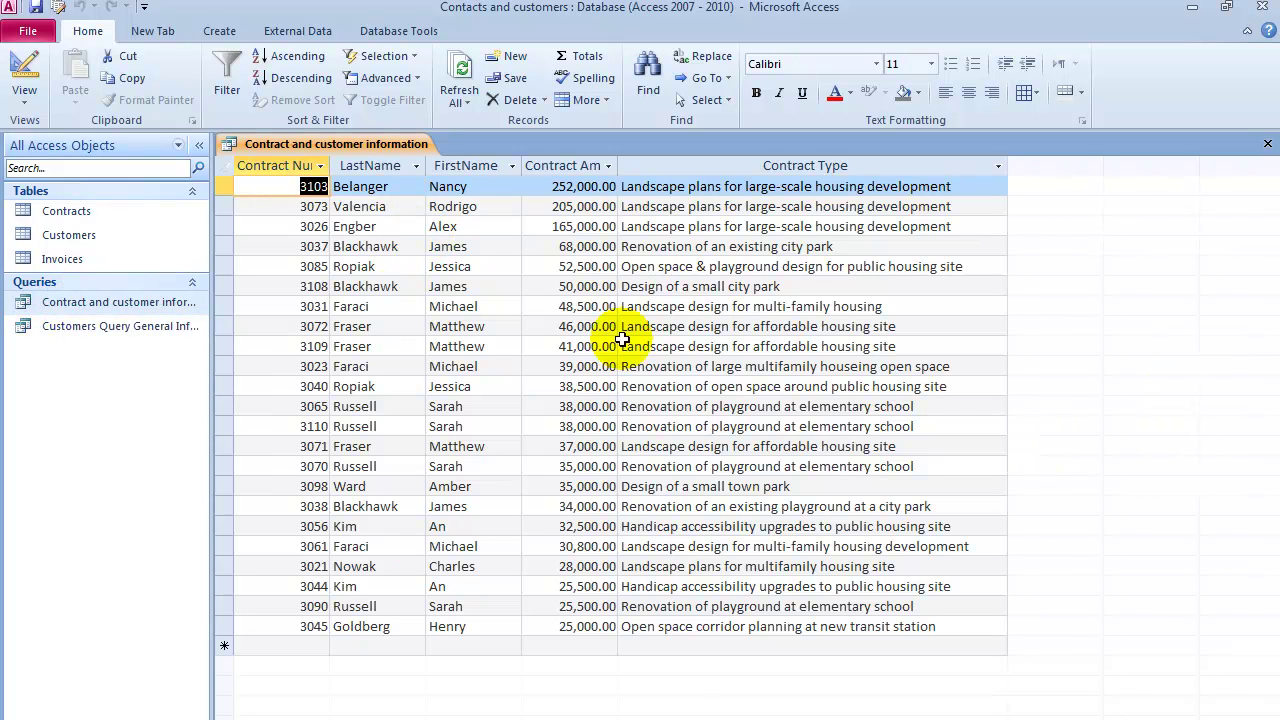
{"action": "left_click", "coordinate": [1267, 143]}
{"action": "left_click", "coordinate": [563, 438]}
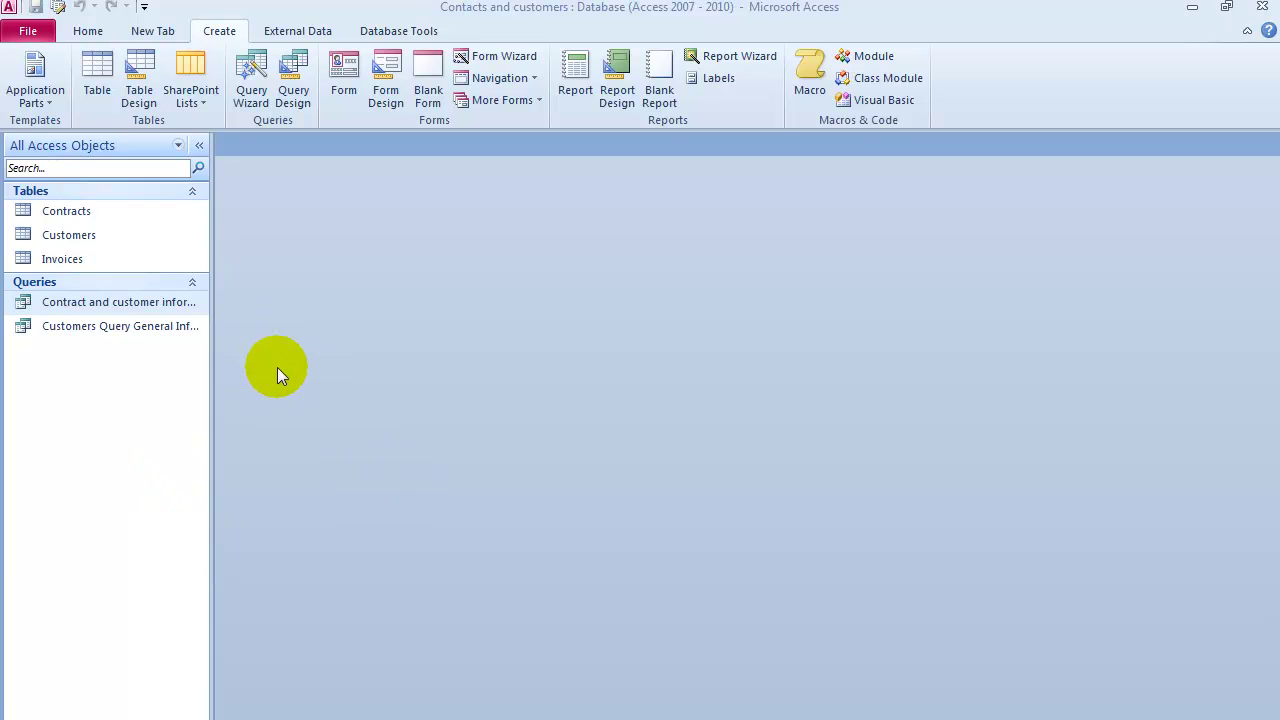
{"action": "left_click", "coordinate": [110, 302]}
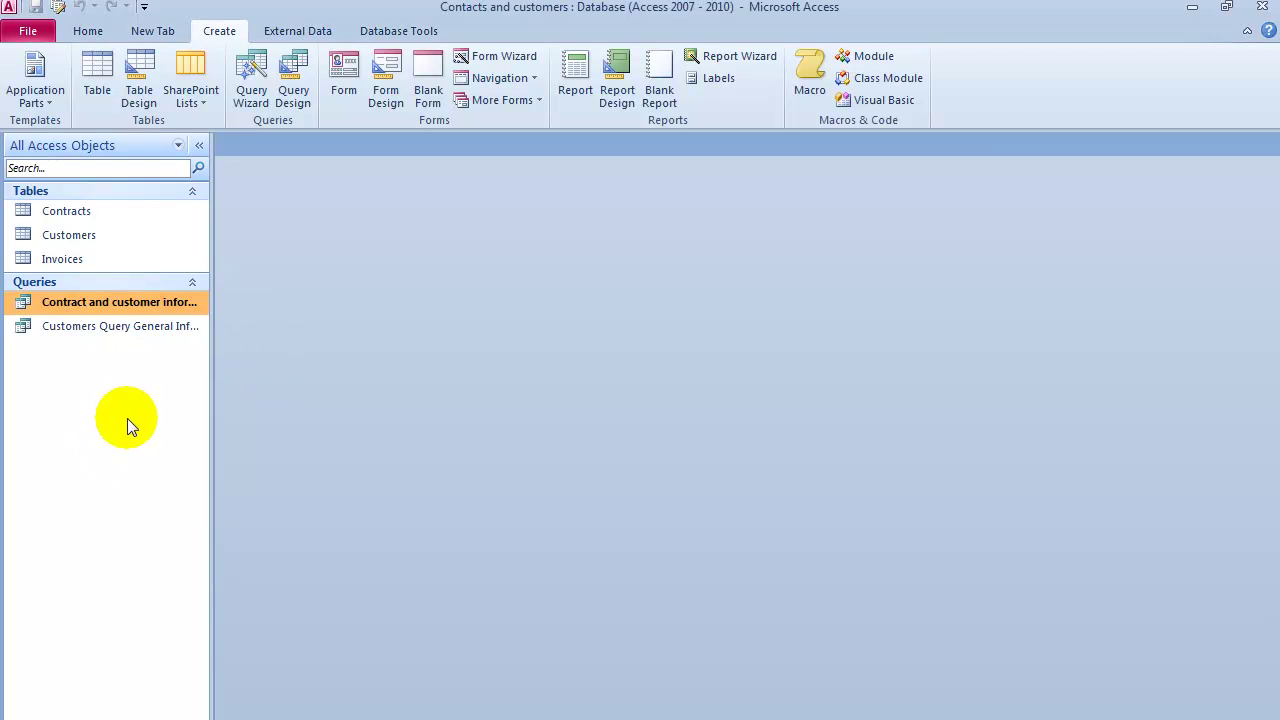
Start a new design-view query with the Contracts and Invoices tables.
{"action": "left_click", "coordinate": [301, 92]}
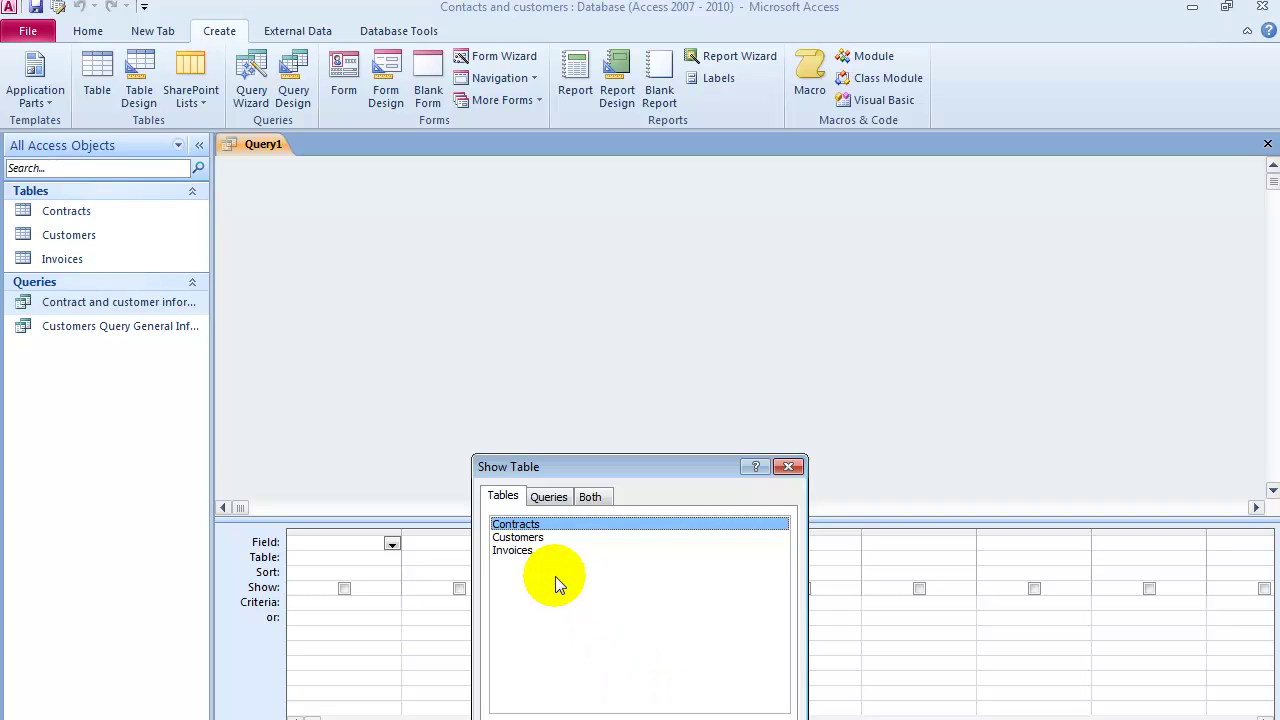
{"action": "double_click", "coordinate": [525, 528]}
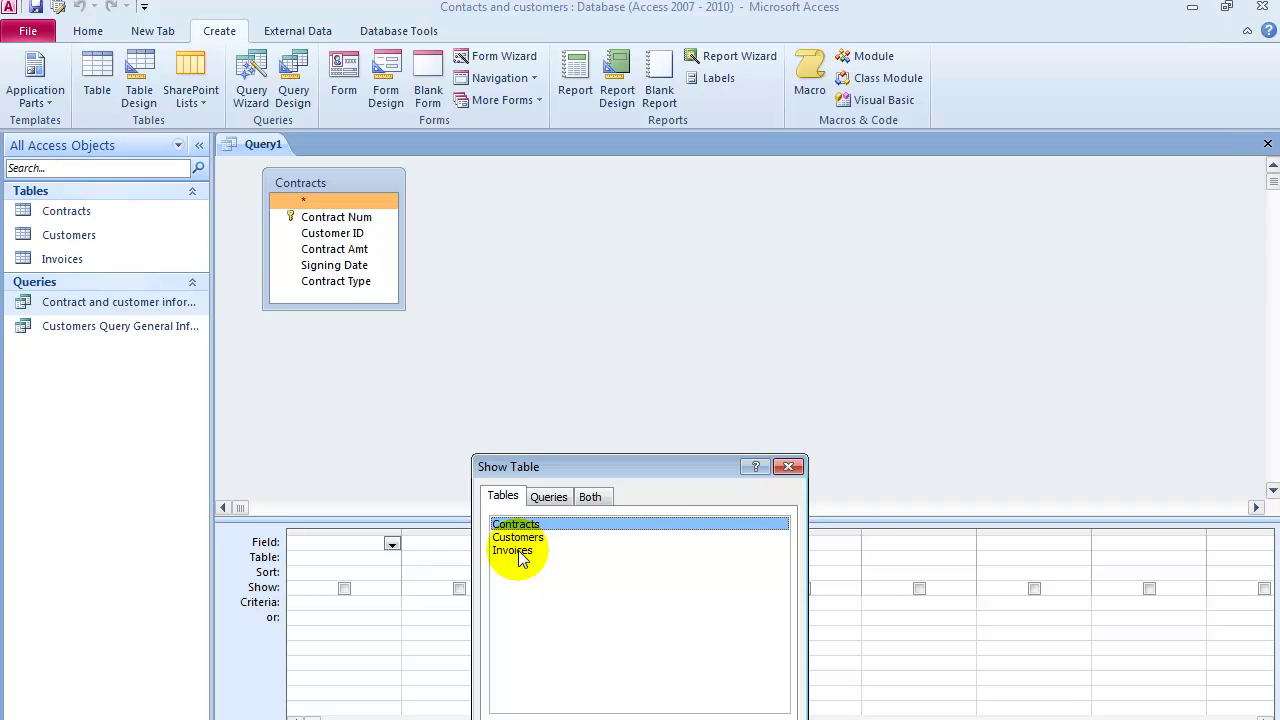
{"action": "double_click", "coordinate": [515, 551]}
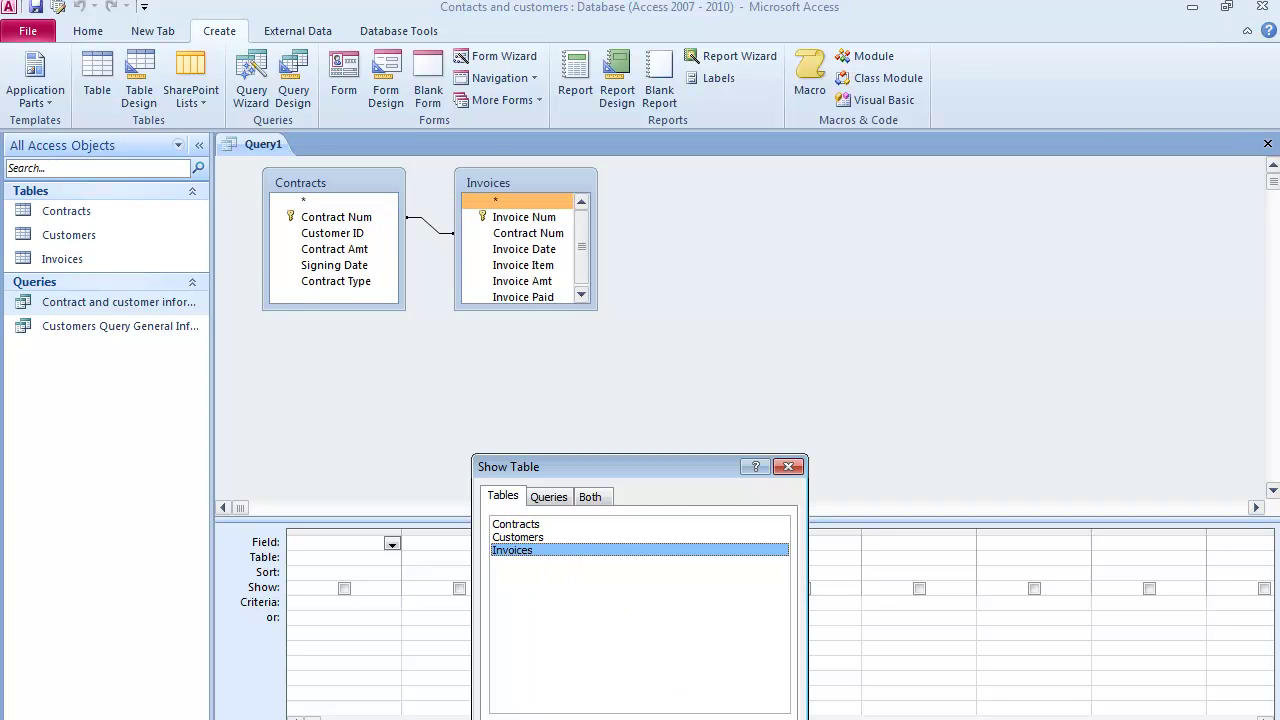
{"action": "key", "text": "Escape"}
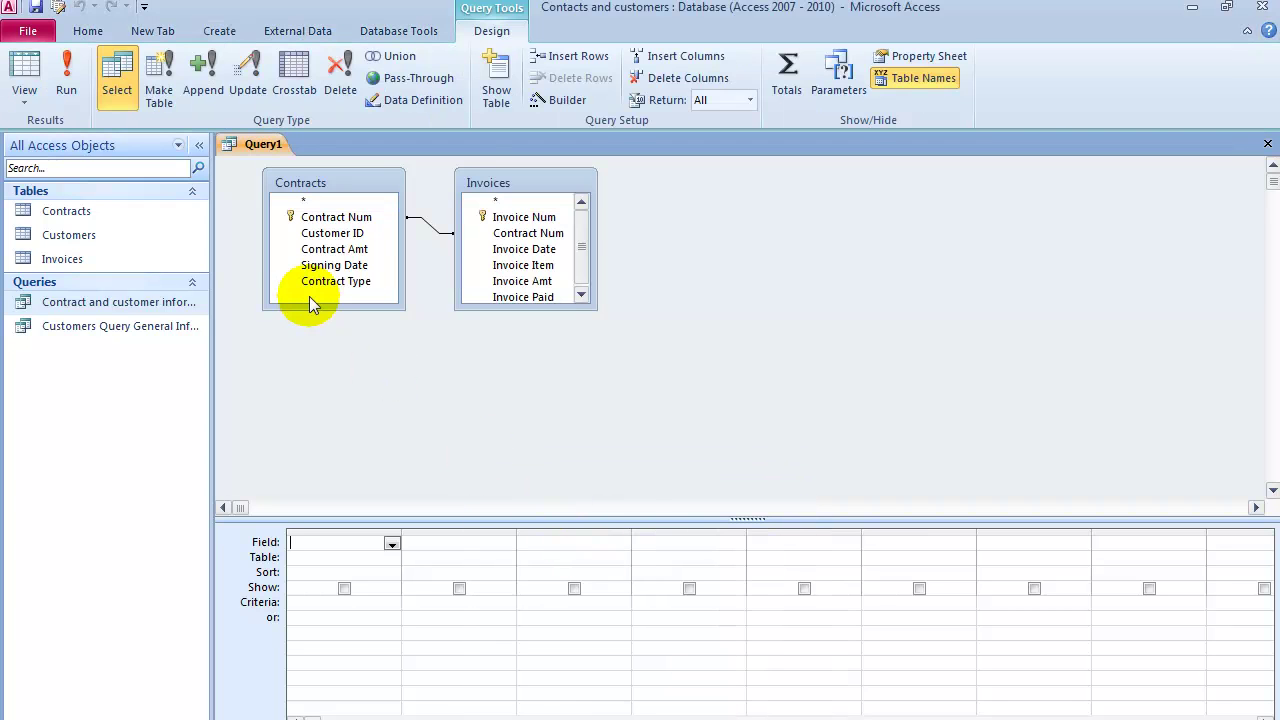
Add Contract Num, Contract Amt, Invoice Item, Invoice Amt and Invoice Paid fields, then run.
{"action": "left_click", "coordinate": [338, 249]}
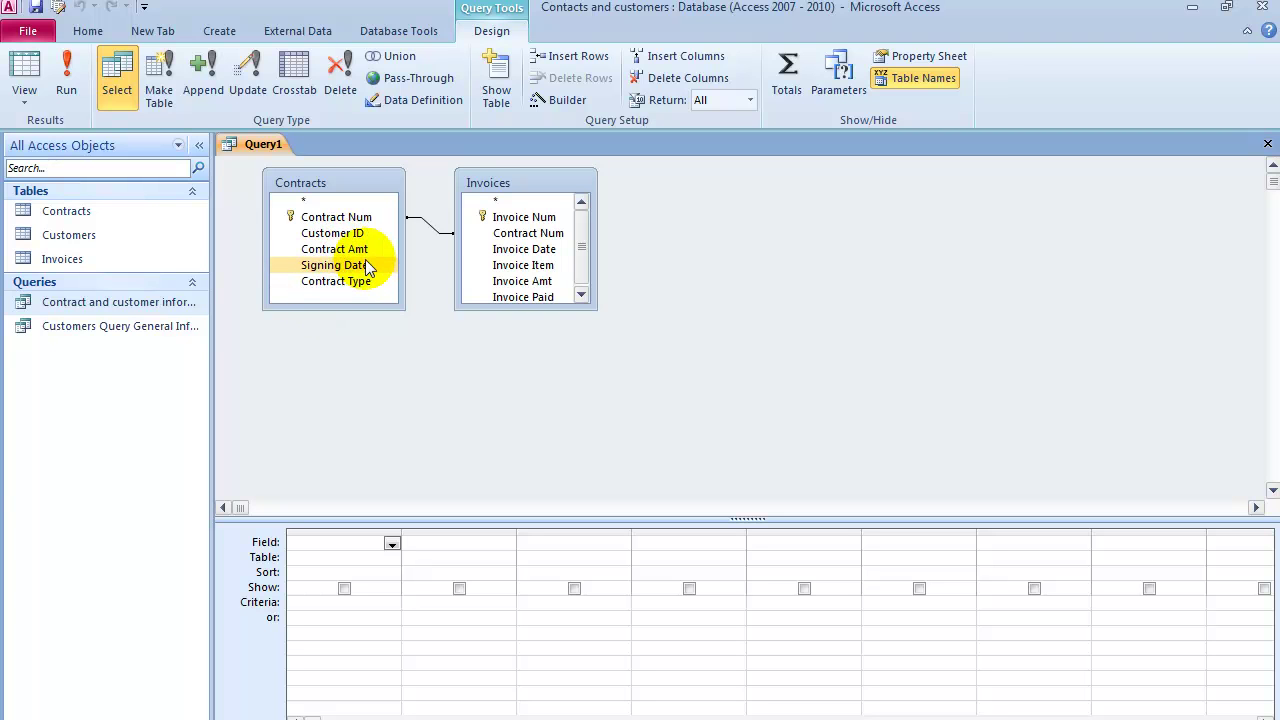
{"action": "left_click", "coordinate": [340, 227]}
{"action": "left_click", "coordinate": [341, 220]}
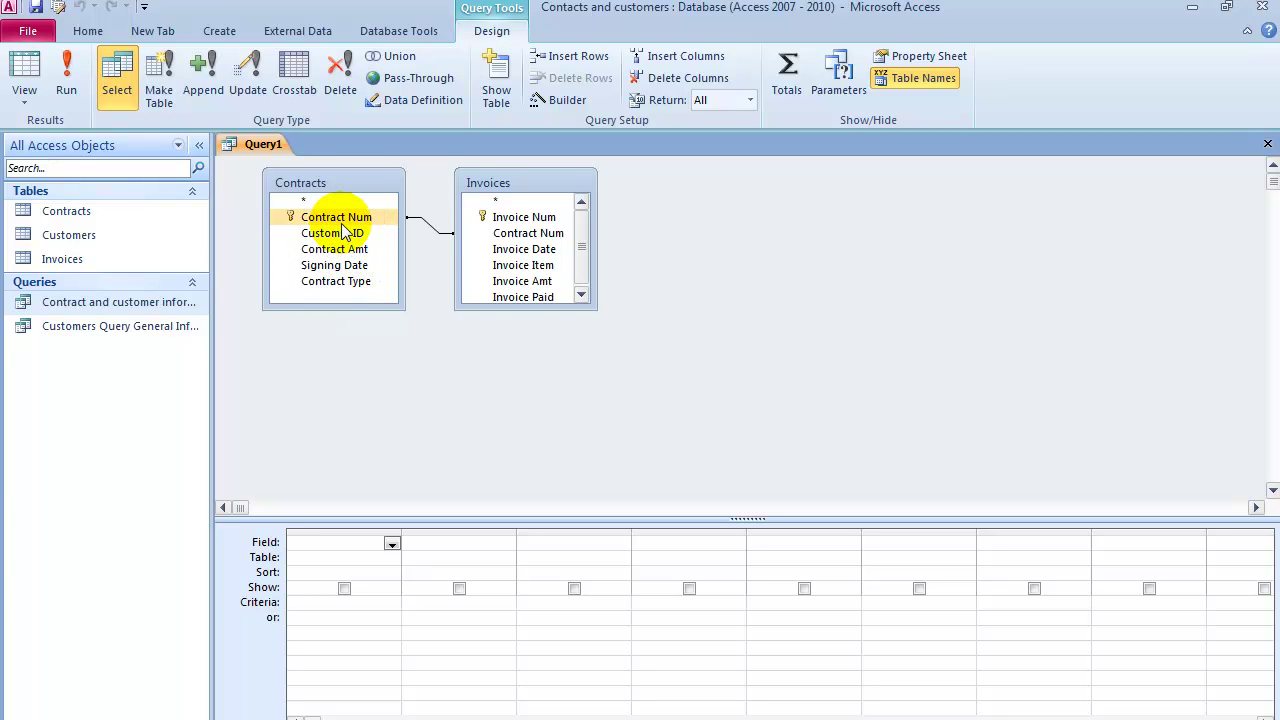
{"action": "double_click", "coordinate": [341, 217]}
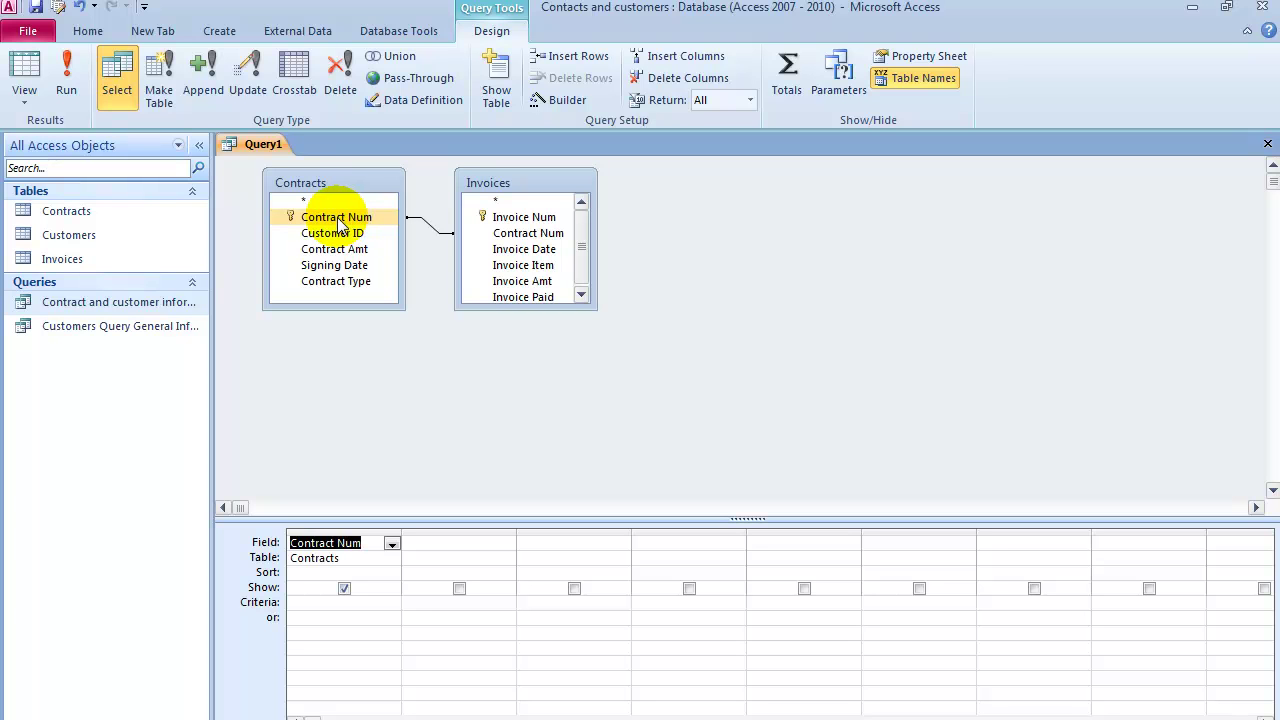
{"action": "left_click", "coordinate": [345, 249]}
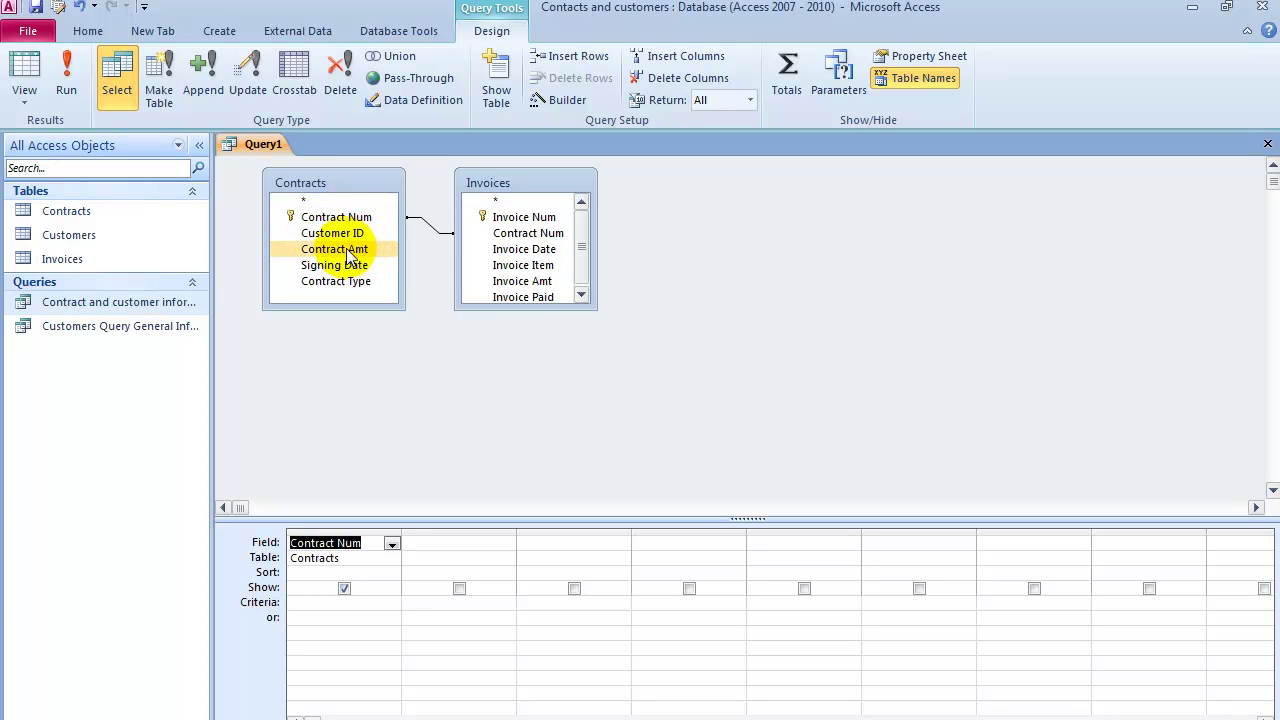
{"action": "double_click", "coordinate": [347, 254]}
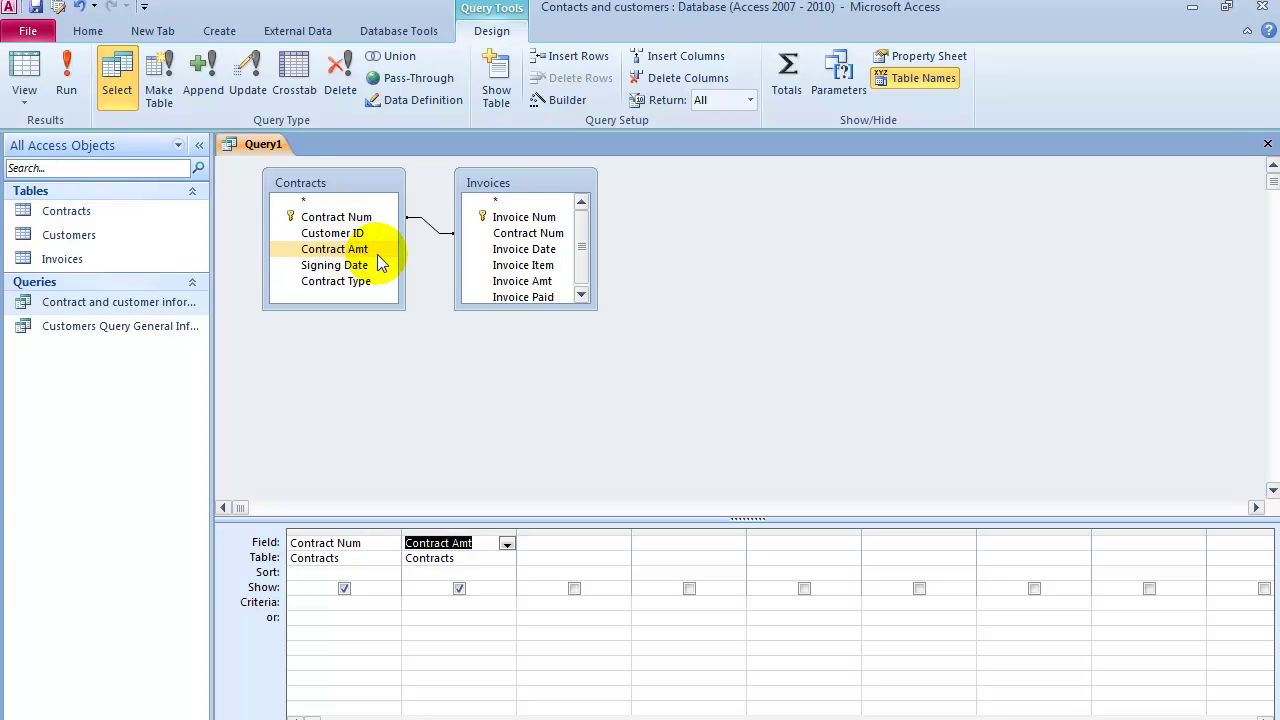
{"action": "left_click", "coordinate": [545, 236]}
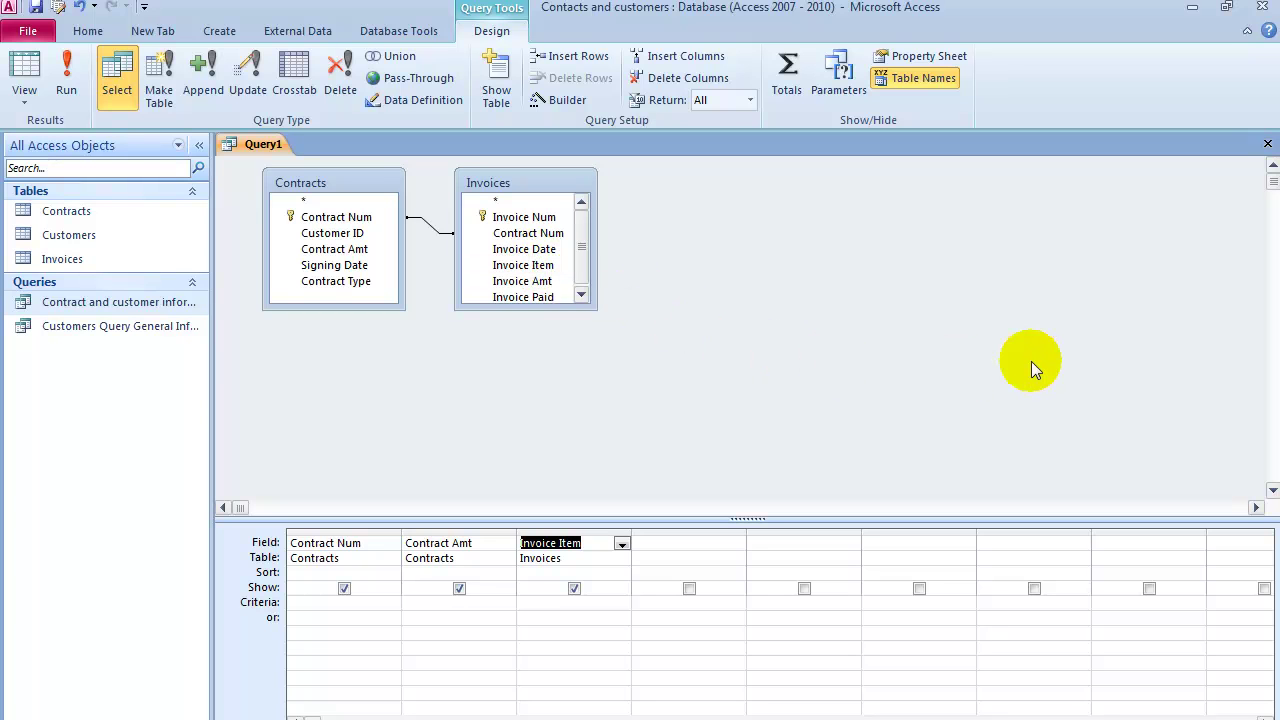
{"action": "double_click", "coordinate": [541, 285]}
{"action": "double_click", "coordinate": [553, 298]}
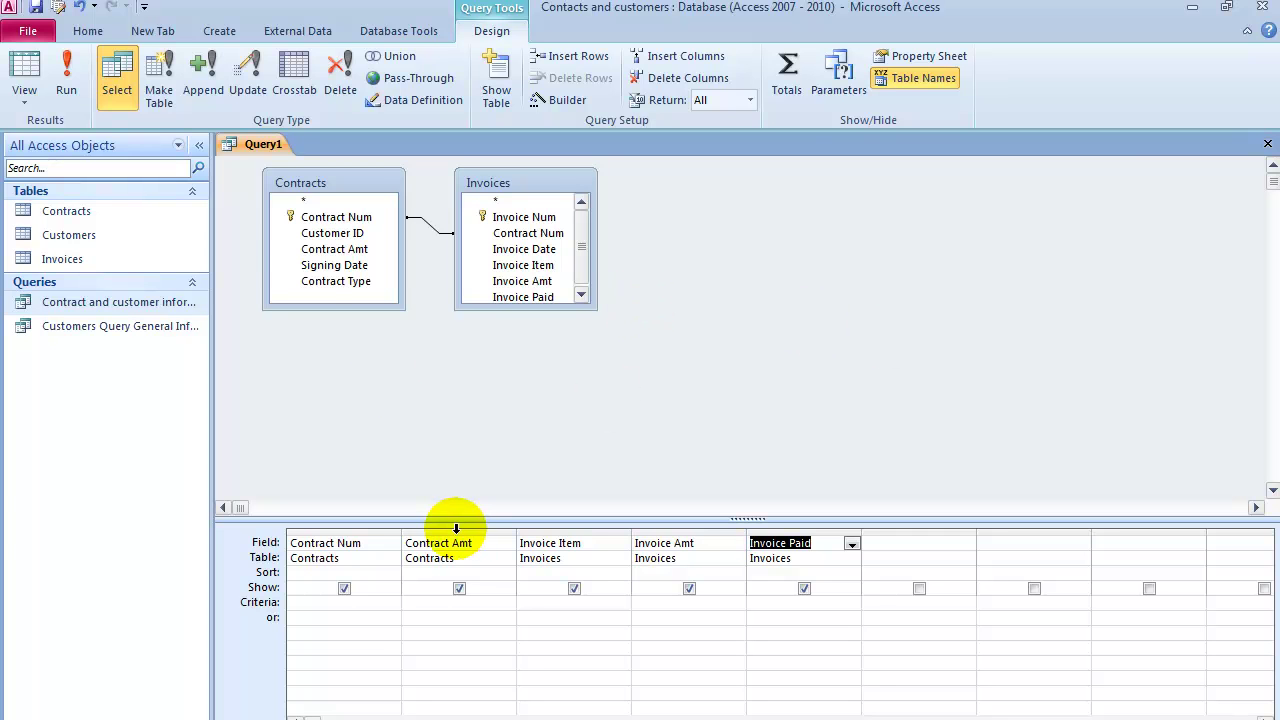
{"action": "left_click", "coordinate": [70, 75]}
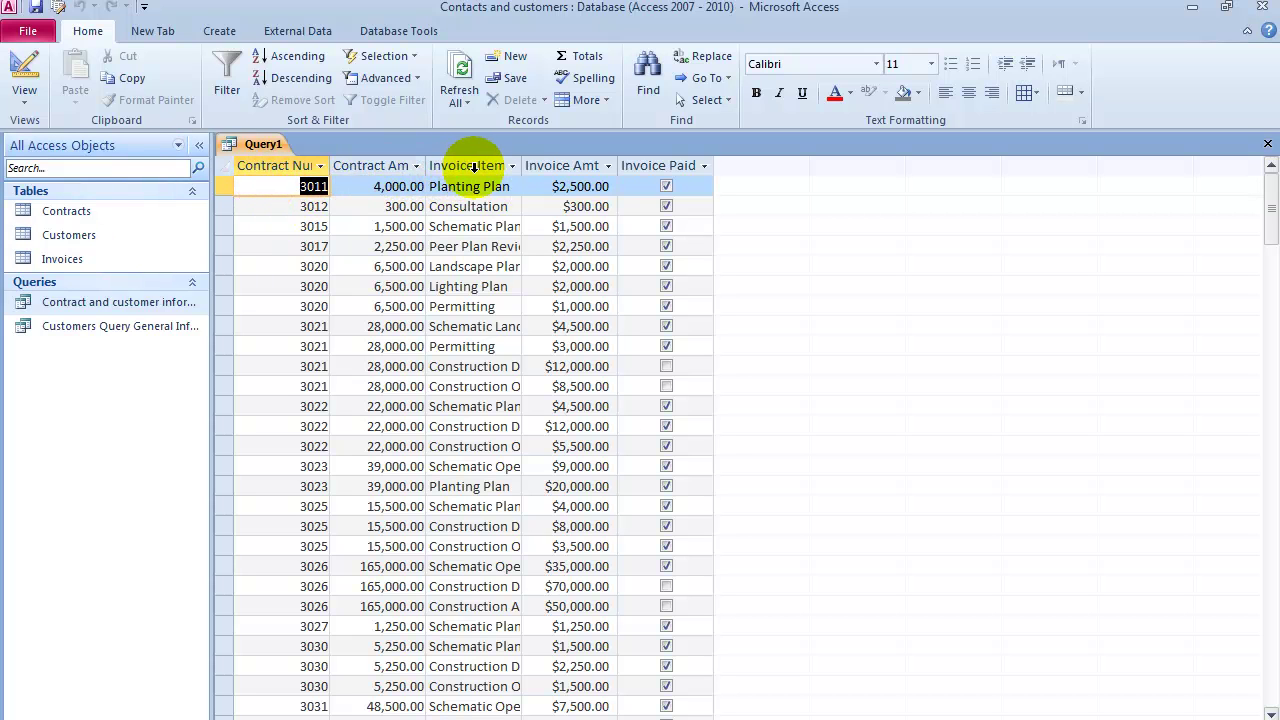
{"action": "left_click", "coordinate": [512, 166]}
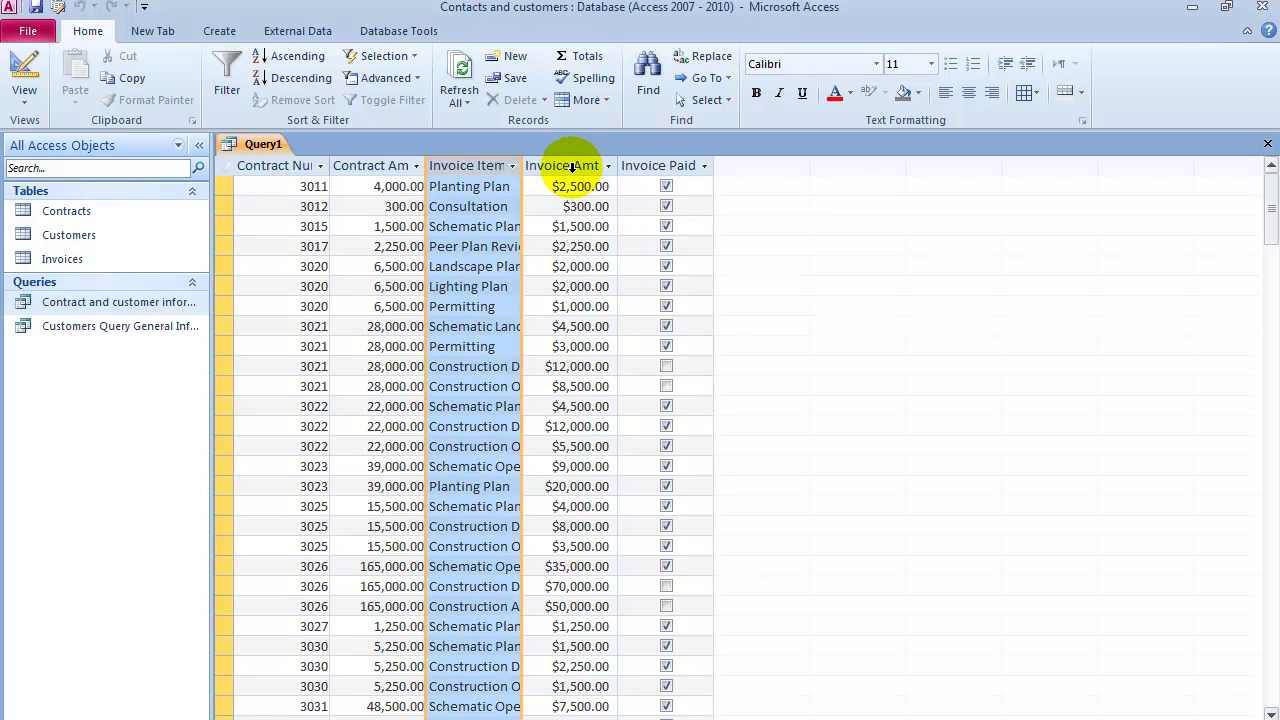
{"action": "left_click", "coordinate": [586, 167]}
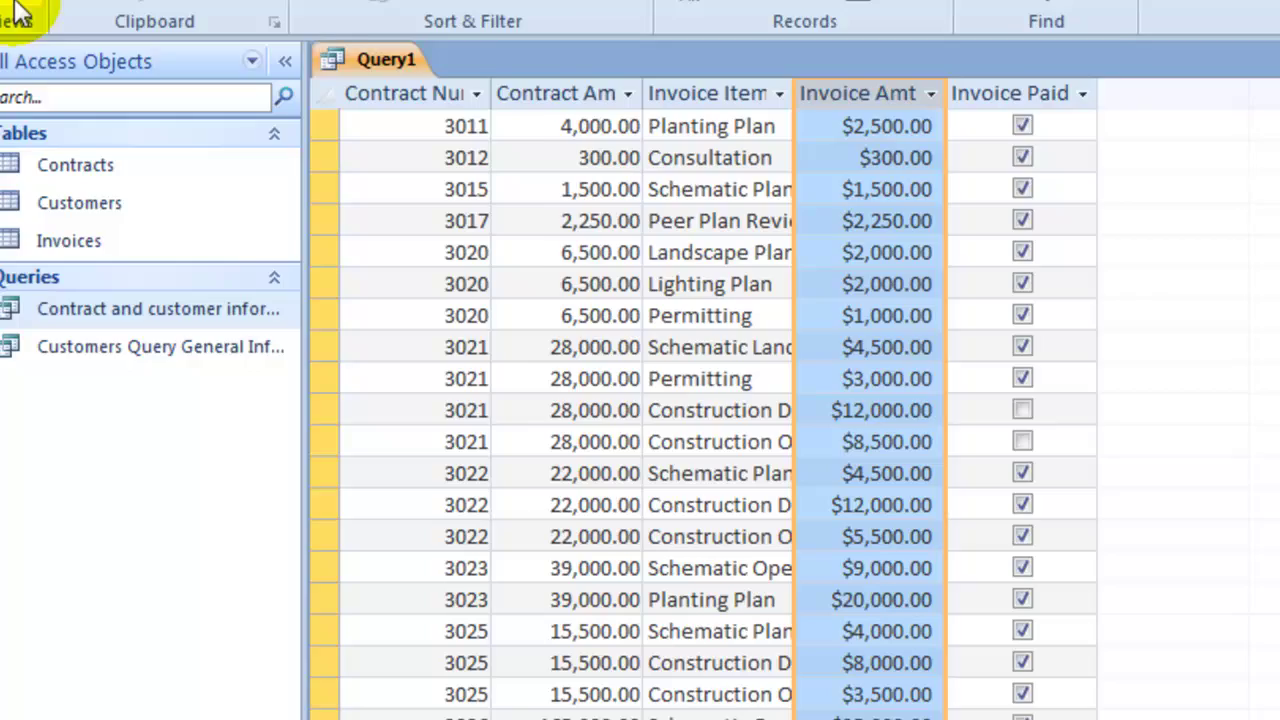
Set the Invoice Paid criterion to No in Design view and run the query.
{"action": "left_click", "coordinate": [15, 20]}
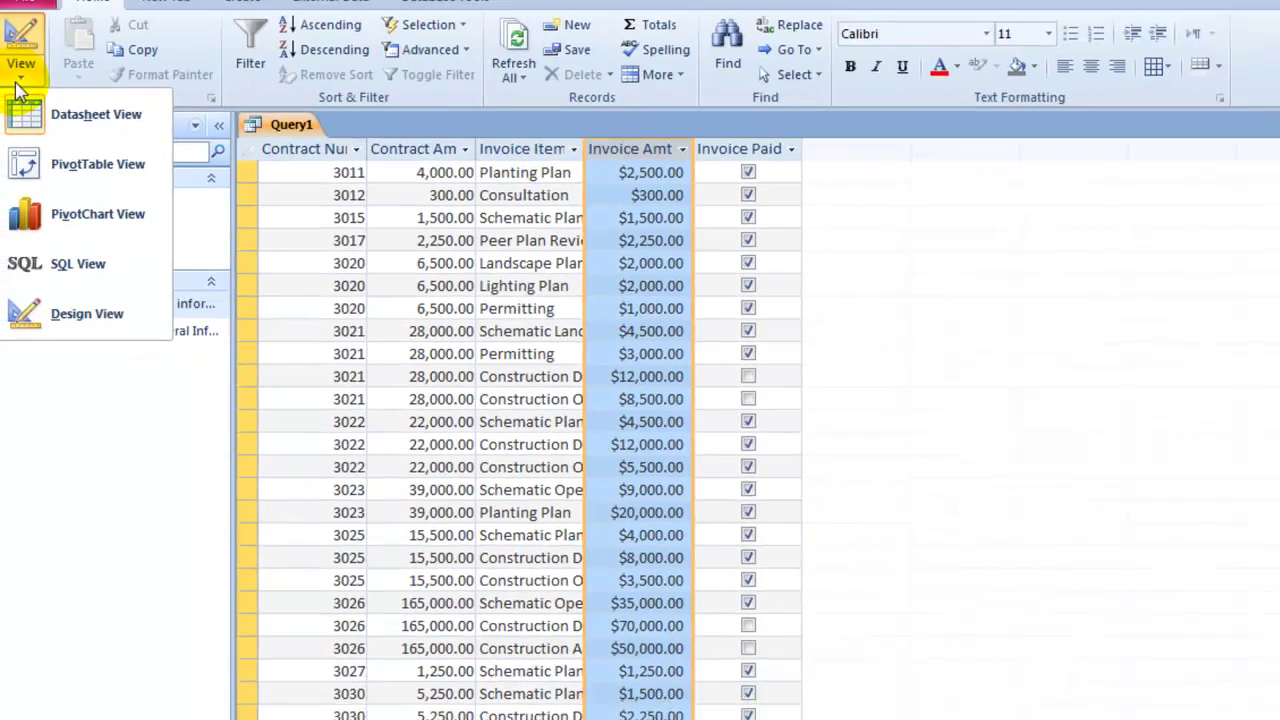
{"action": "left_click", "coordinate": [89, 314]}
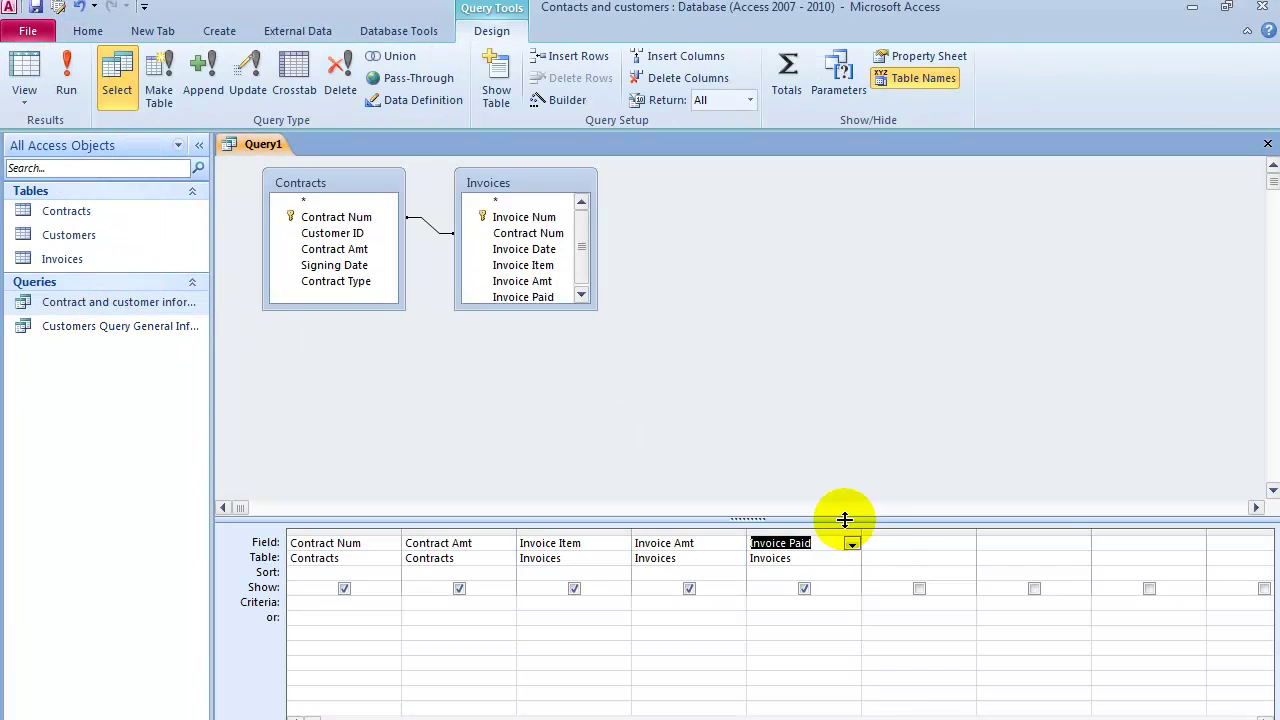
{"action": "left_click", "coordinate": [787, 606]}
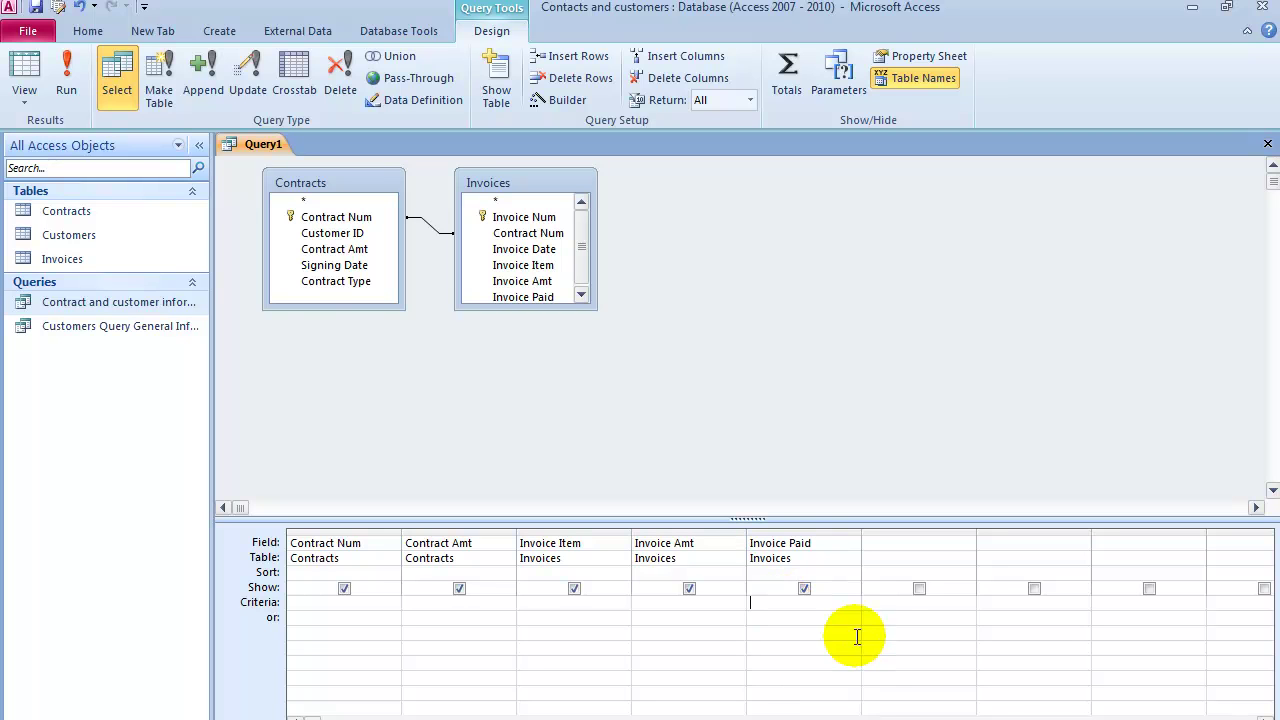
{"action": "type", "text": "no"}
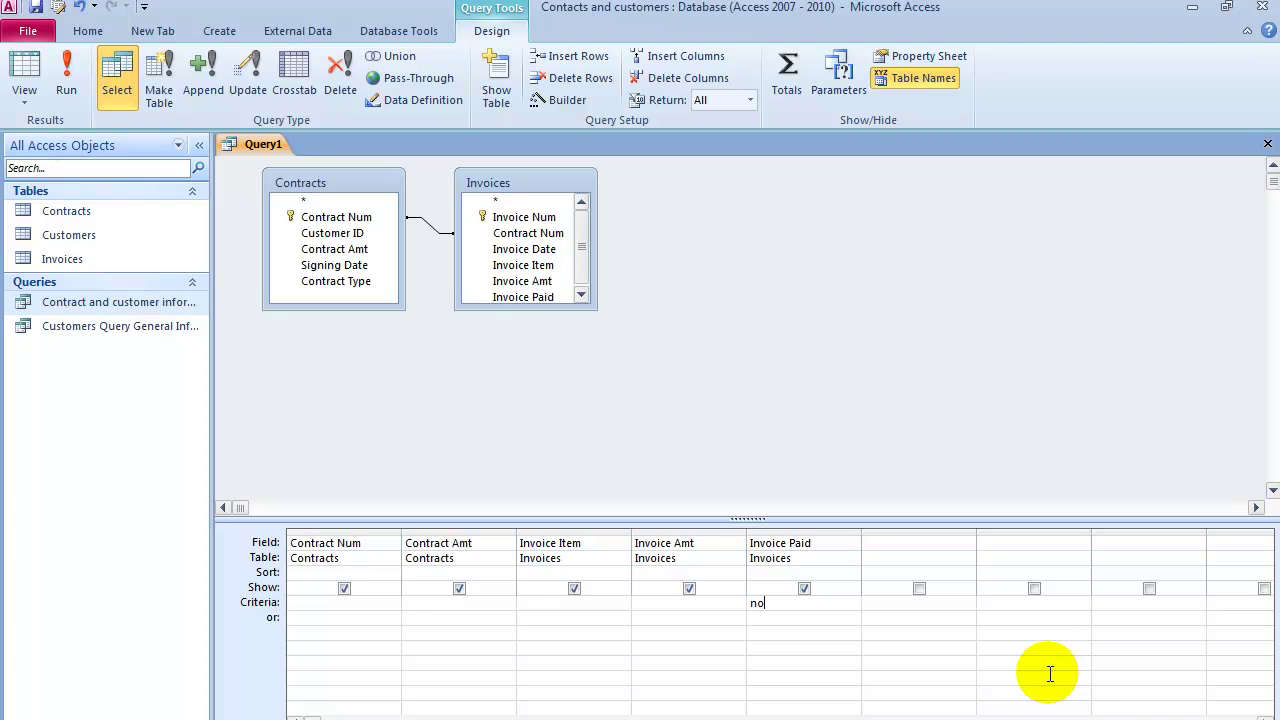
{"action": "left_click", "coordinate": [832, 645]}
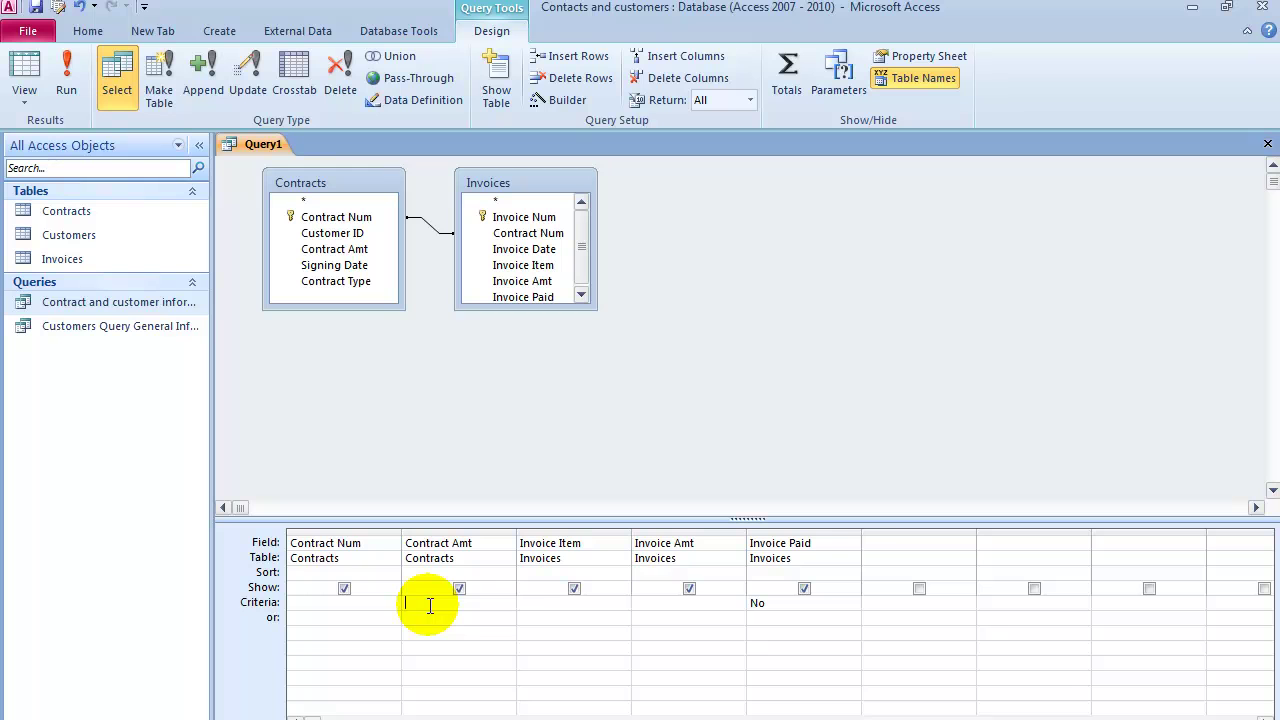
{"action": "left_click", "coordinate": [546, 610]}
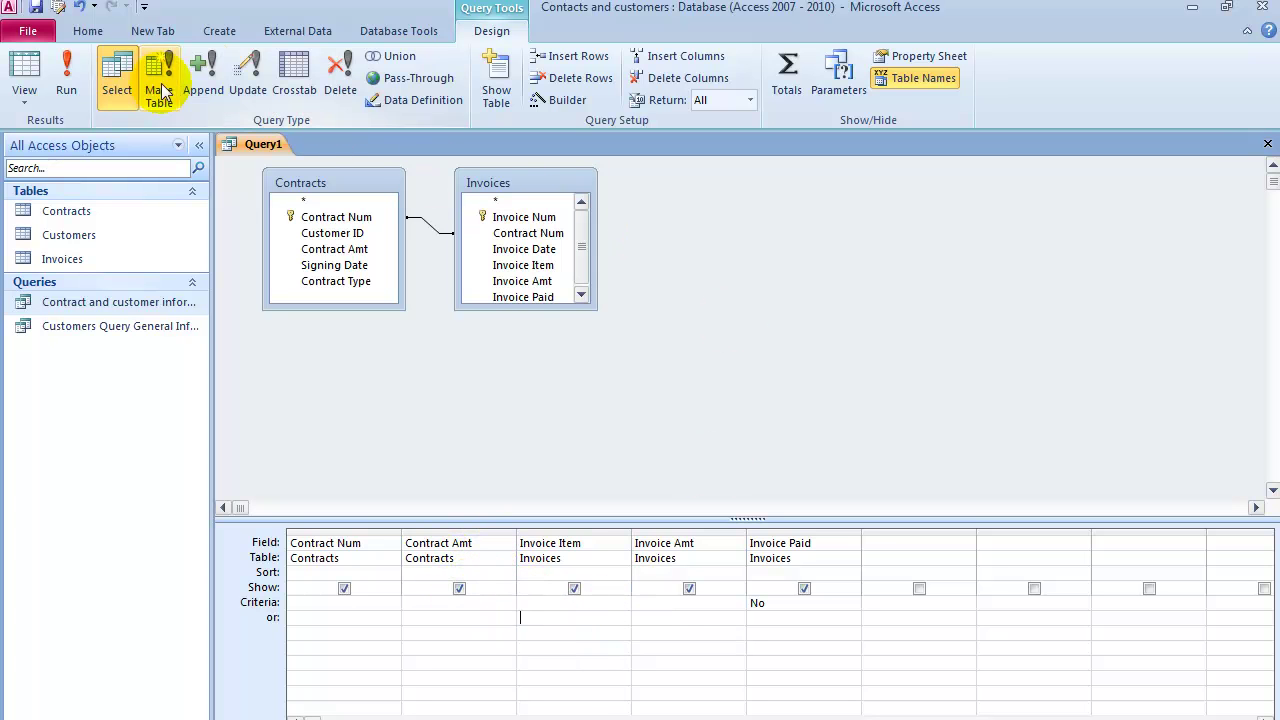
{"action": "left_click", "coordinate": [67, 72]}
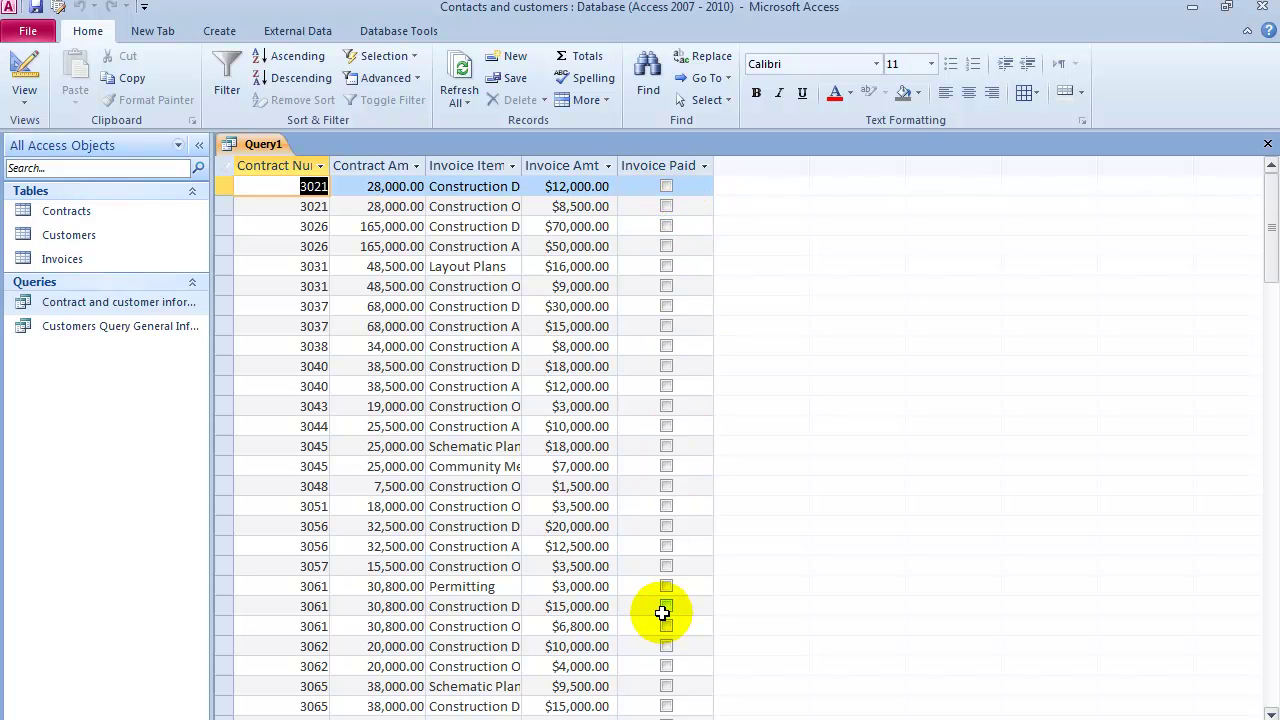
Close Query1 and save it as 'Unpaid Invoices'.
{"action": "left_click", "coordinate": [1266, 143]}
{"action": "left_click", "coordinate": [568, 426]}
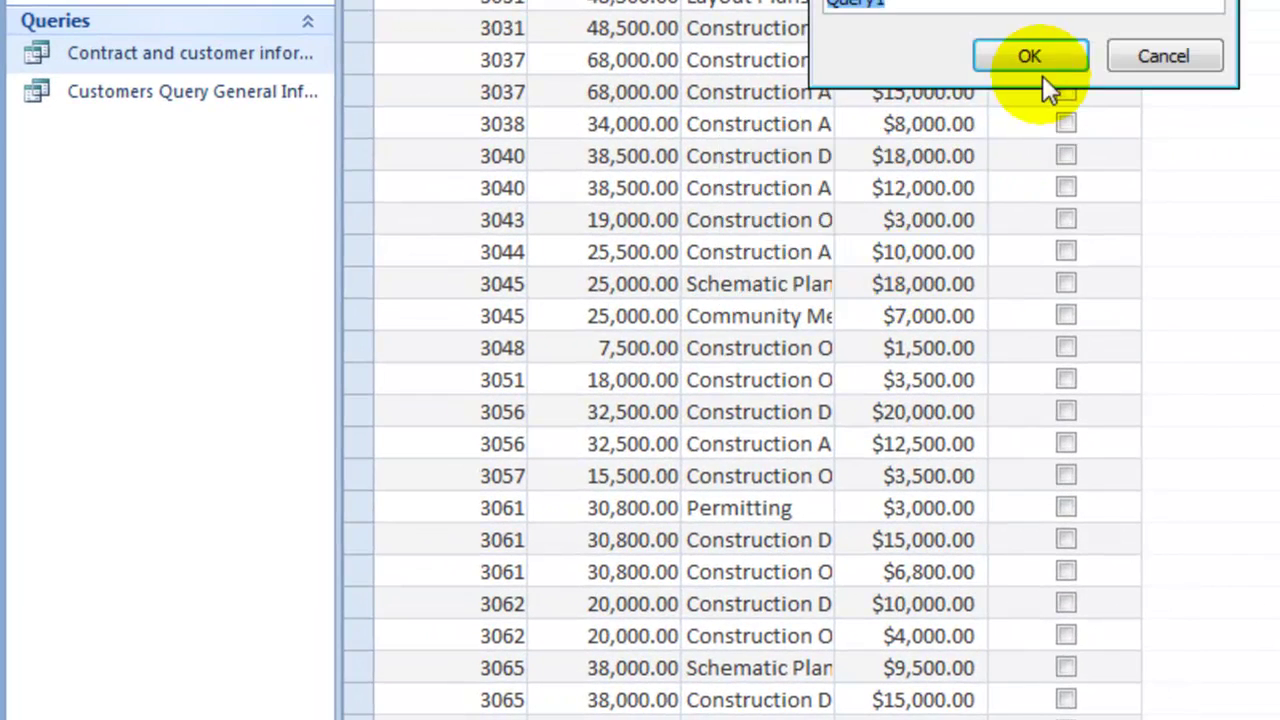
{"action": "type", "text": "Unpaid"}
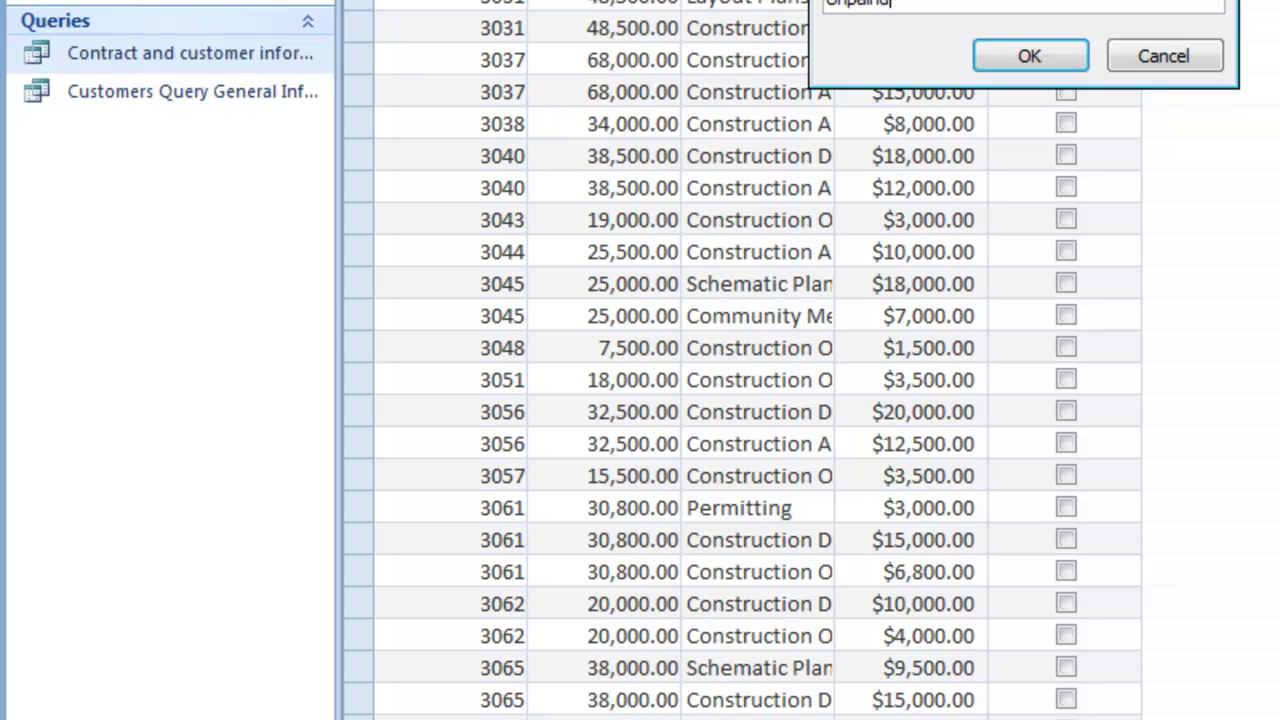
{"action": "type", "text": " Invoices"}
{"action": "key", "text": "Return"}
Paste a copy of Unpaid Invoices named 'Late Fee Customers'.
{"action": "right_click", "coordinate": [103, 138]}
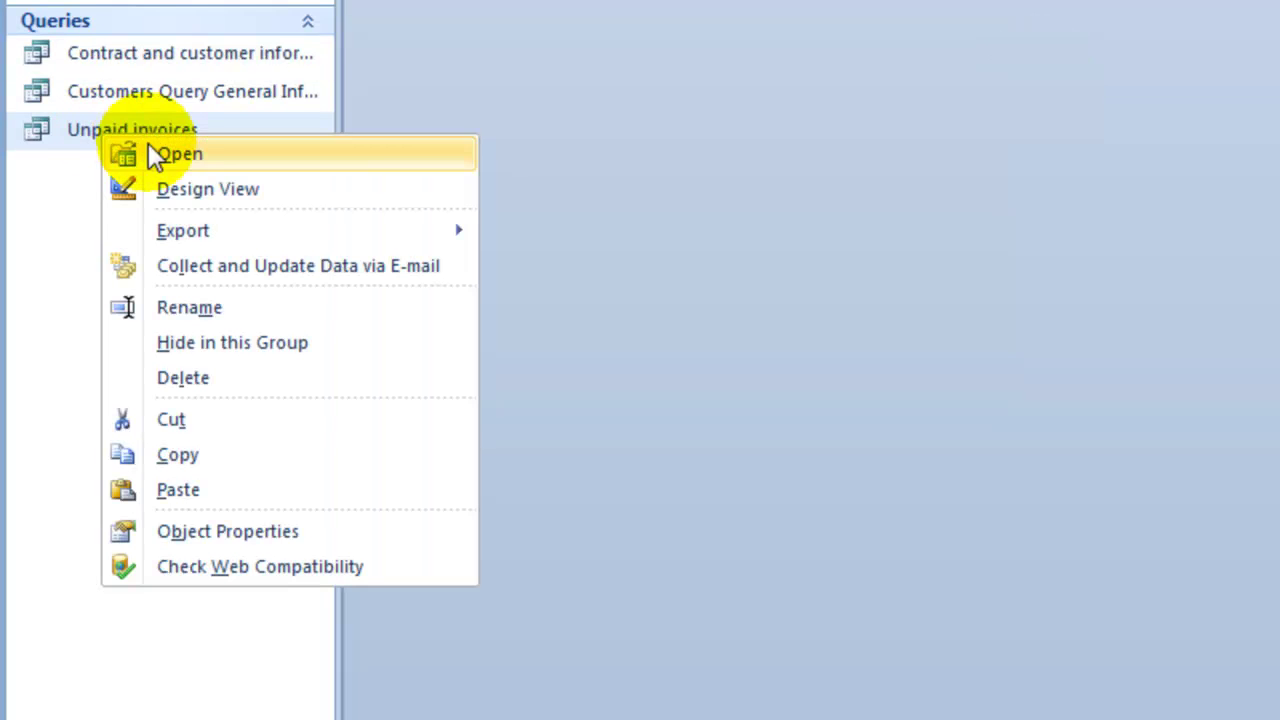
{"action": "key", "text": "p"}
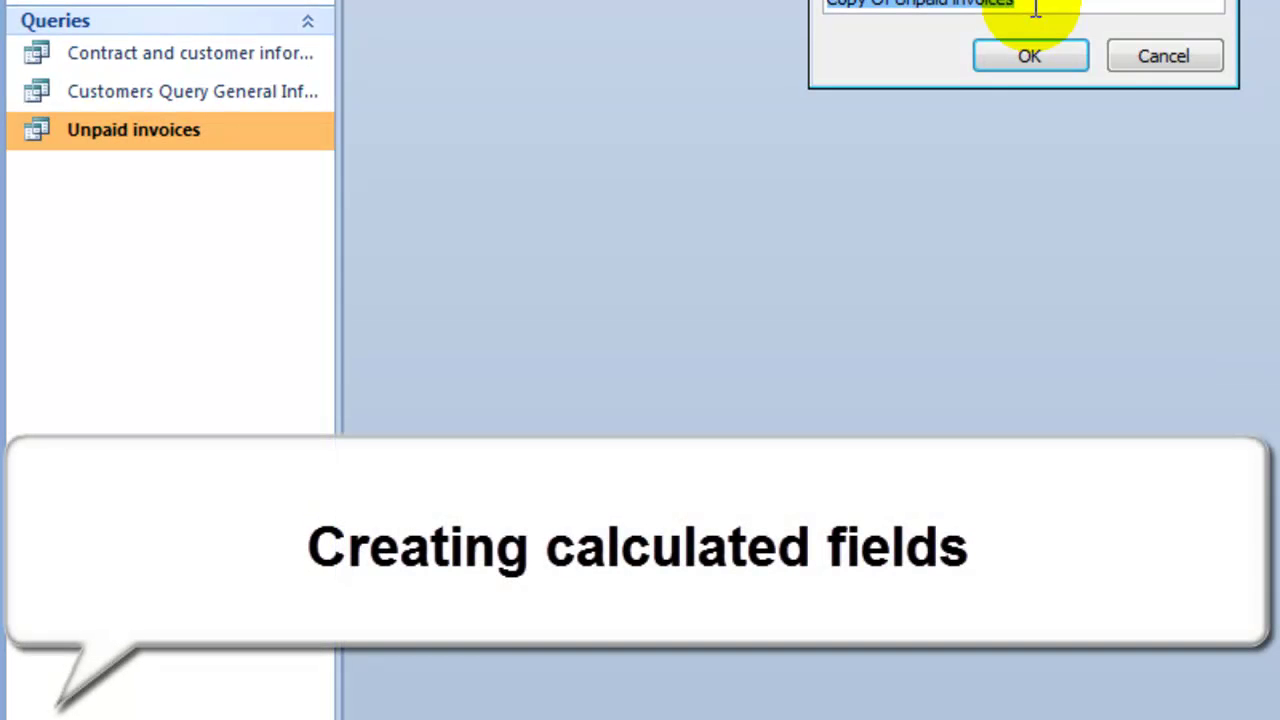
{"action": "type", "text": "Late"}
{"action": "right_click", "coordinate": [95, 360]}
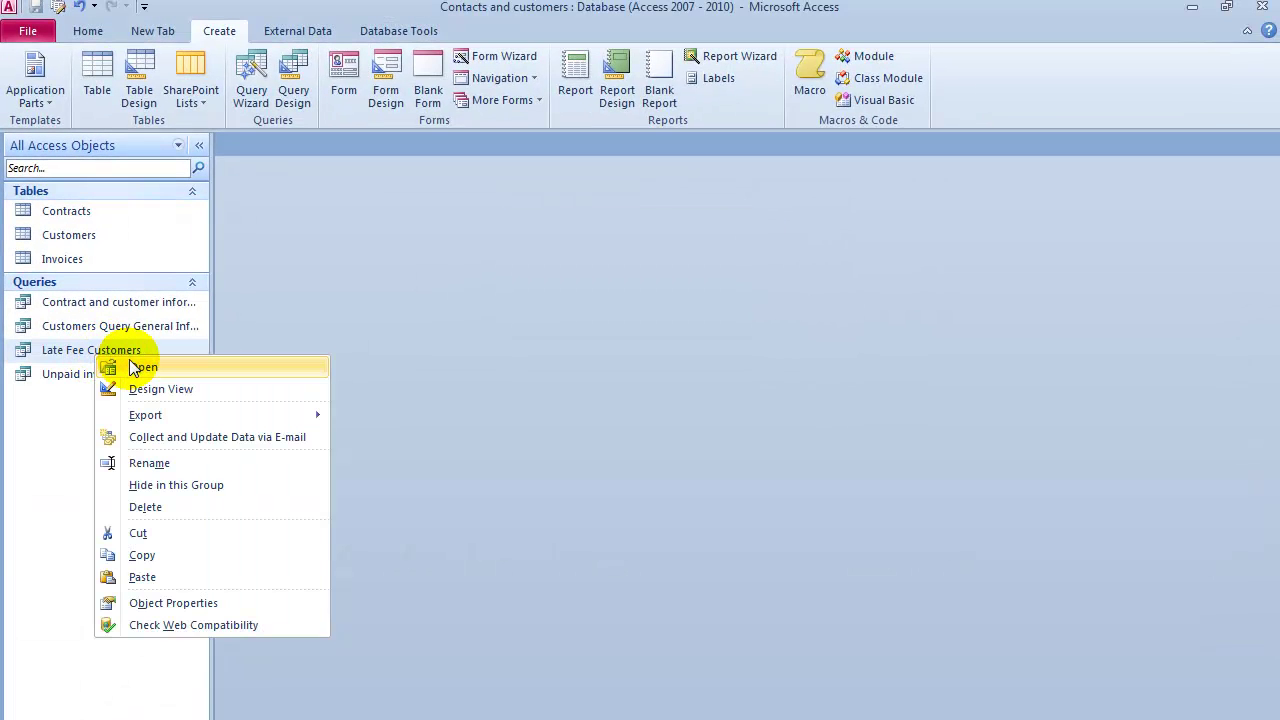
Open Late Fee Customers in Design view and ready a sixth column shown in results.
{"action": "left_click", "coordinate": [150, 389]}
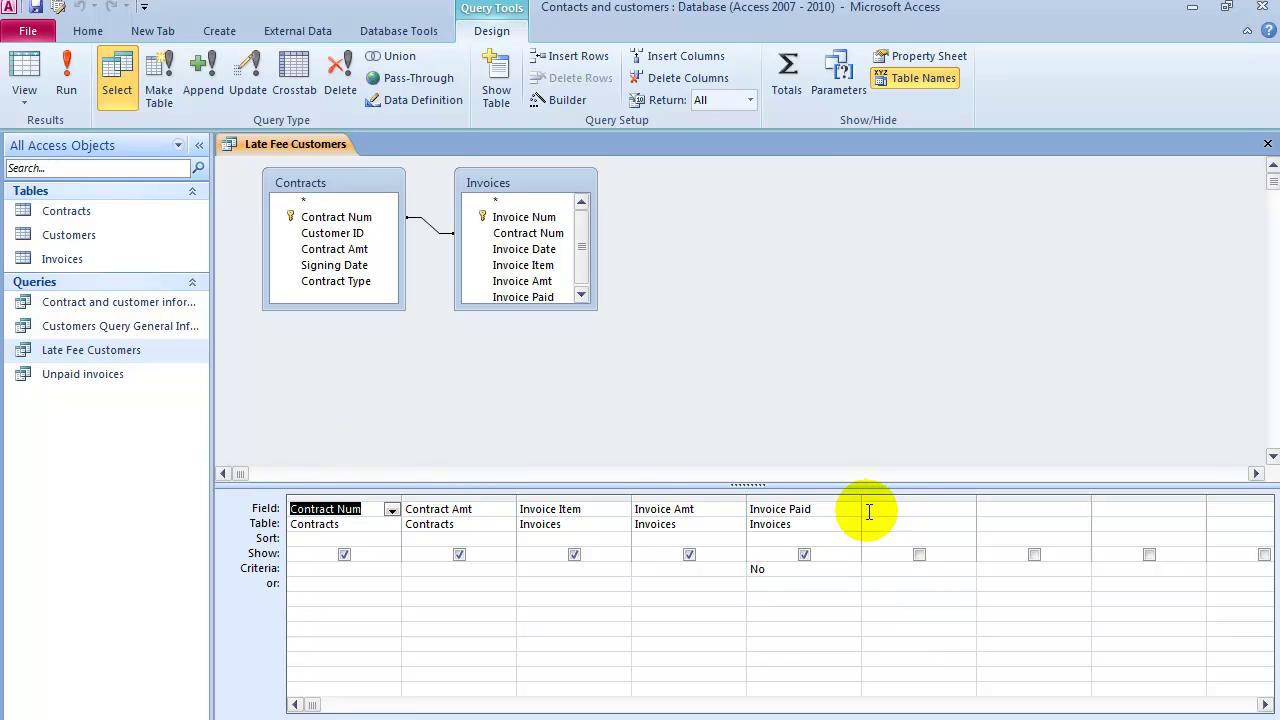
{"action": "left_click", "coordinate": [875, 508]}
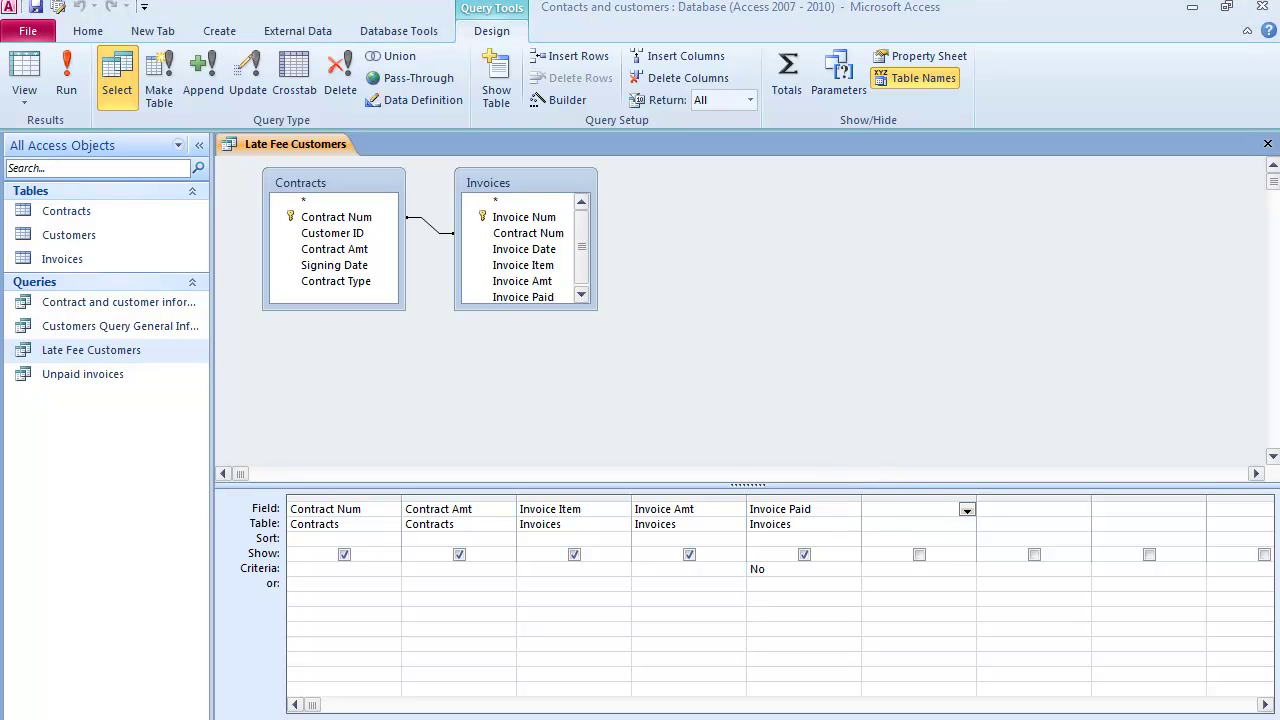
{"action": "left_click", "coordinate": [919, 554]}
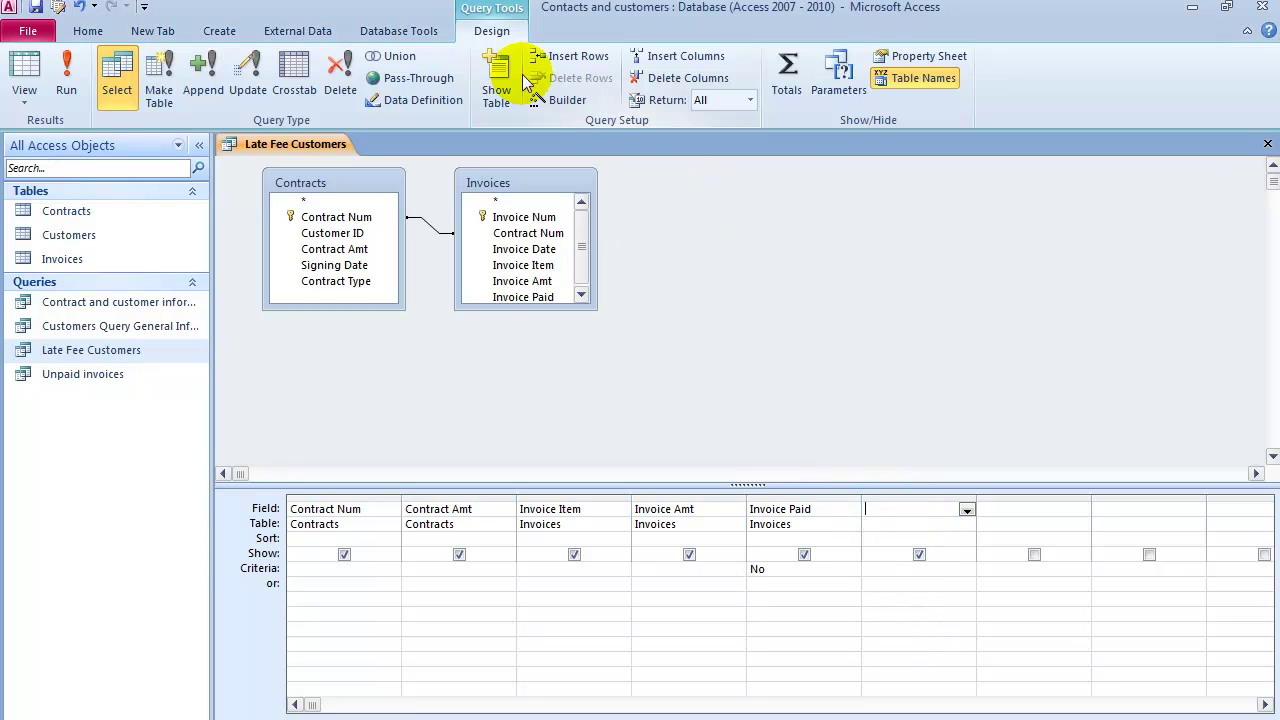
Build the sixth-column calculated field Expr1 as [Invoice Amt] * 0.03 with the Expression Builder.
{"action": "left_click", "coordinate": [560, 110]}
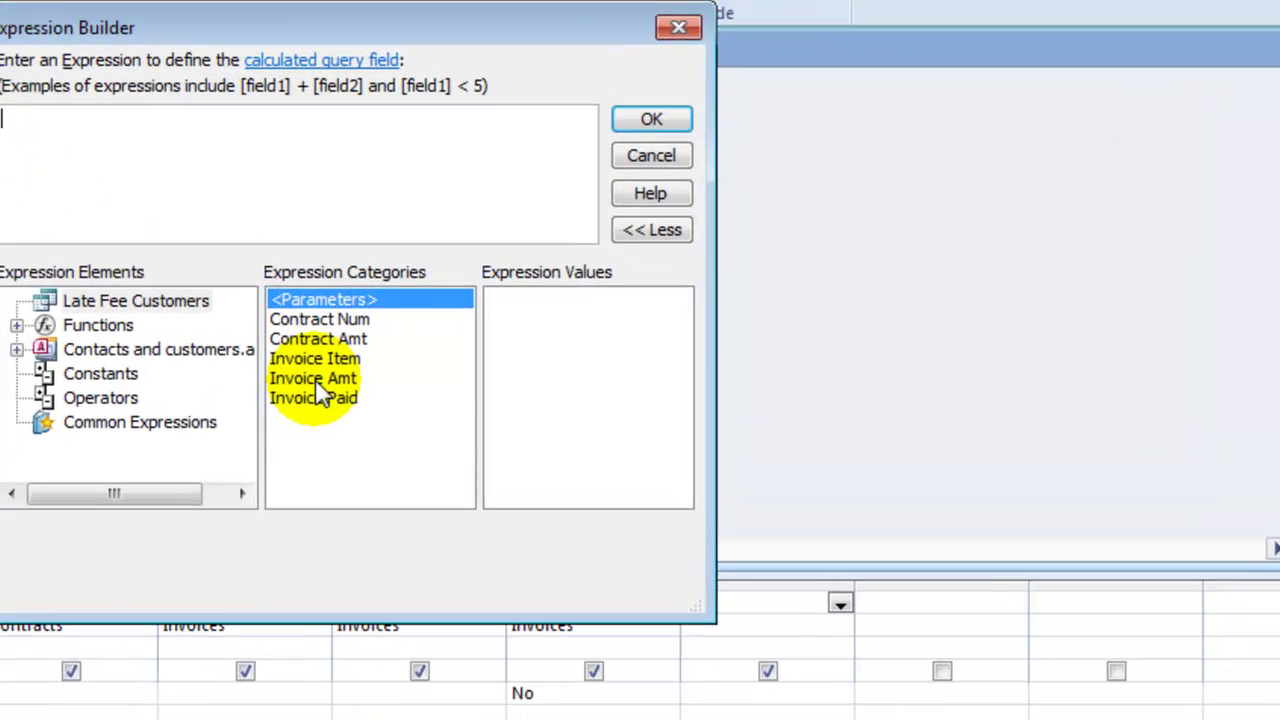
{"action": "double_click", "coordinate": [316, 378]}
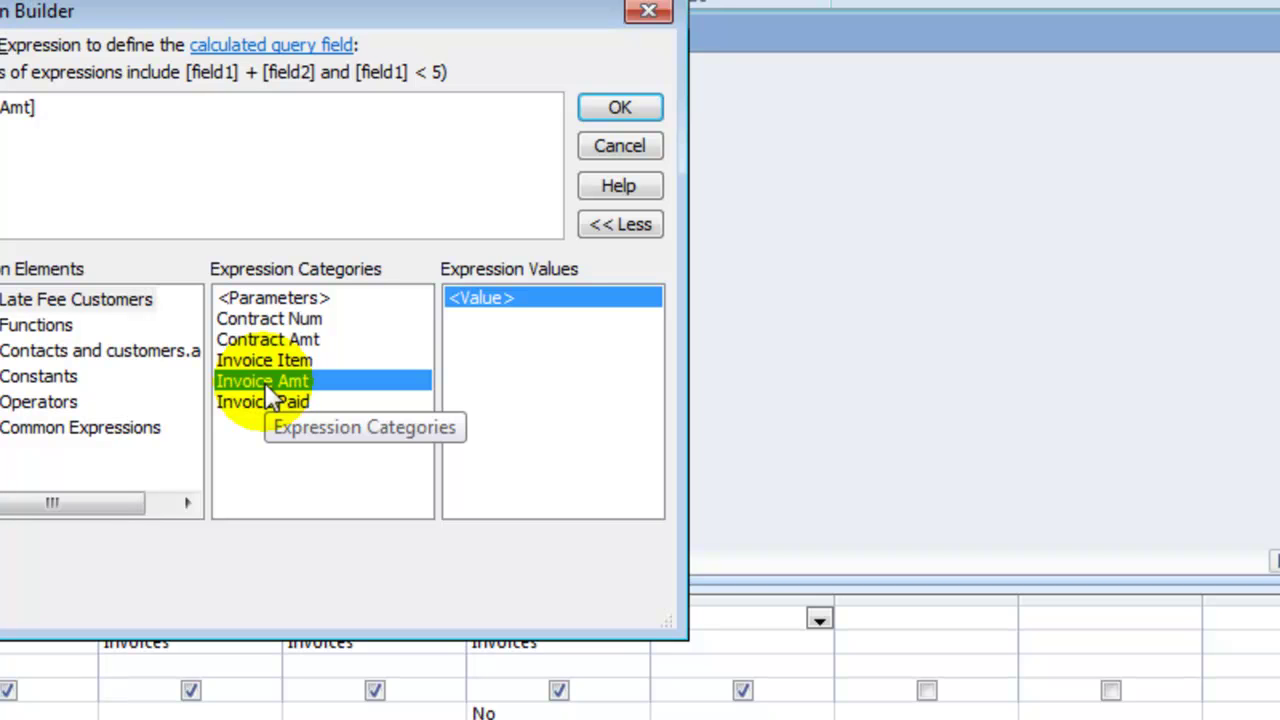
{"action": "type", "text": "*"}
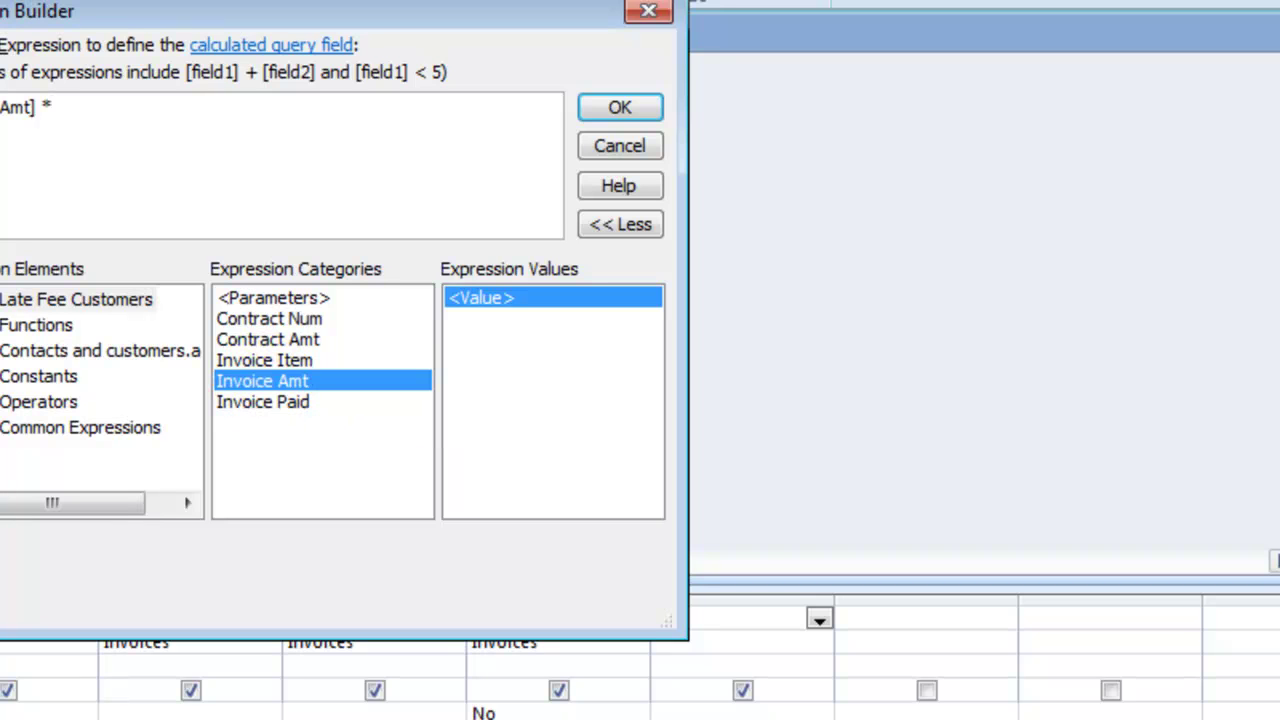
{"action": "type", "text": " 0.03"}
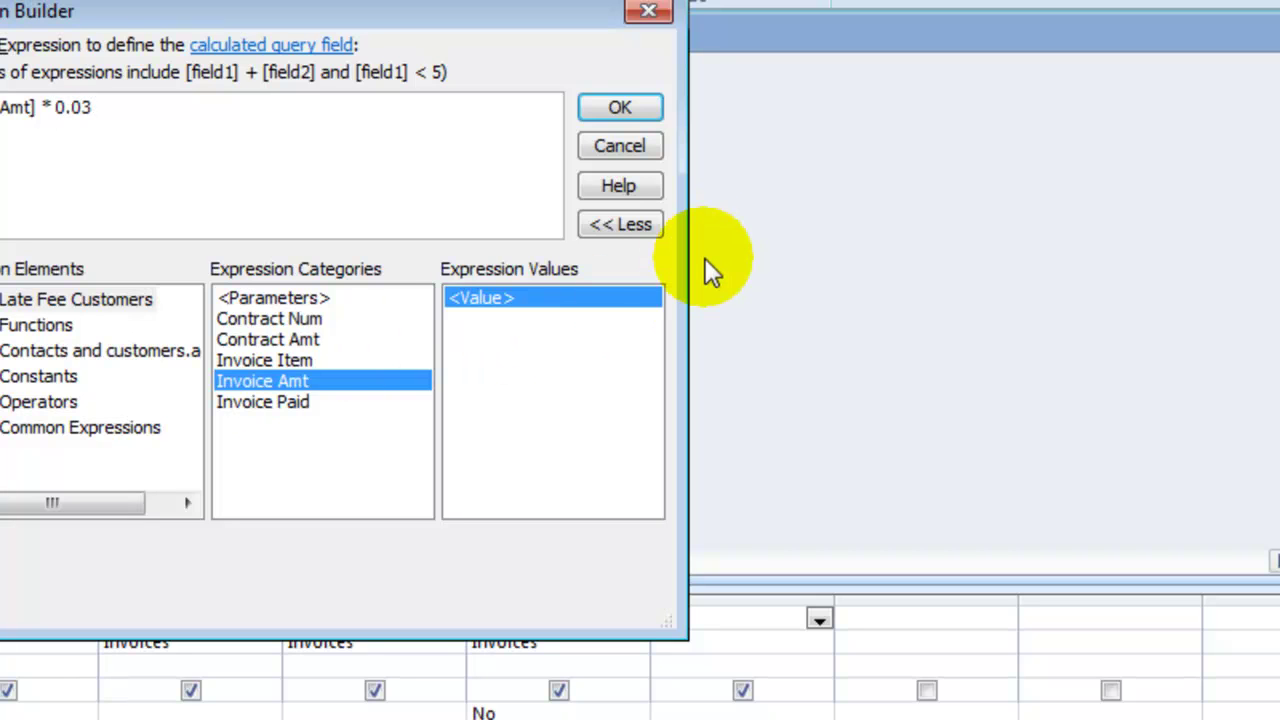
{"action": "left_click", "coordinate": [629, 102]}
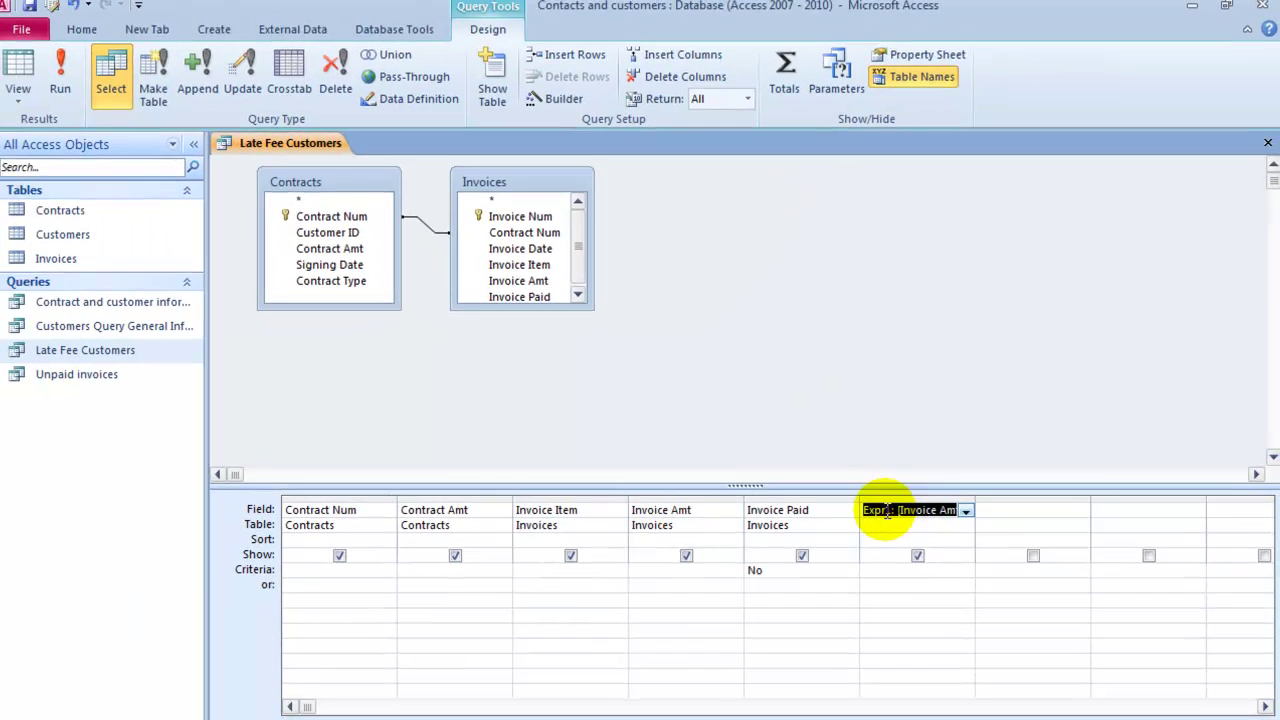
{"action": "left_click", "coordinate": [790, 572]}
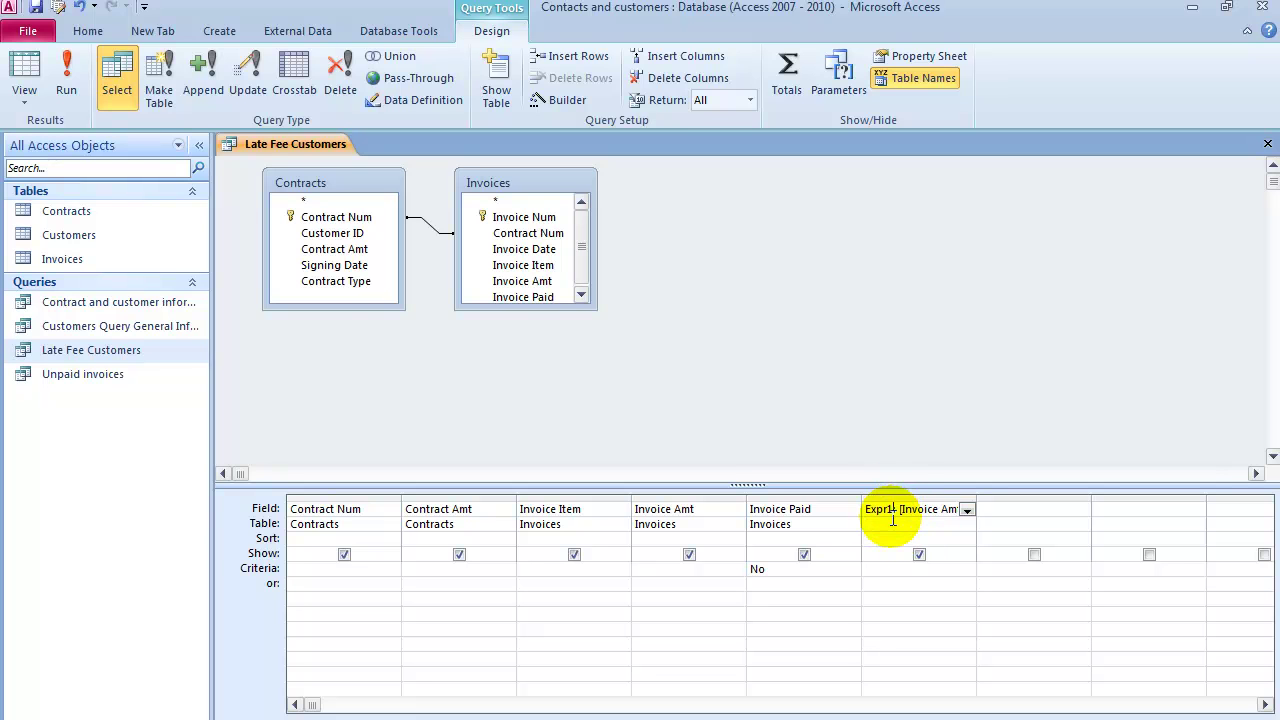
Rename Expr1 to LateFee, giving LateFee: [Invoice Amt]*0.03, and widen its column.
{"action": "left_click_drag", "start_coordinate": [889, 510], "coordinate": [843, 510]}
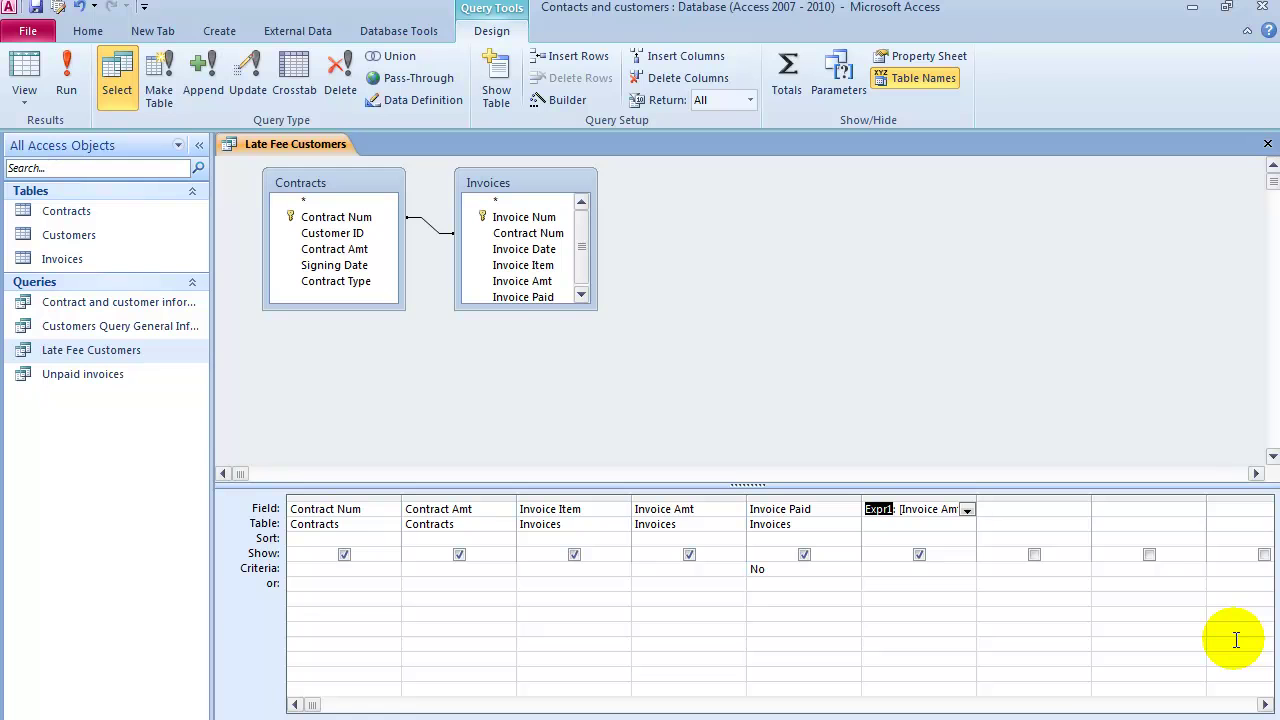
{"action": "type", "text": "Late"}
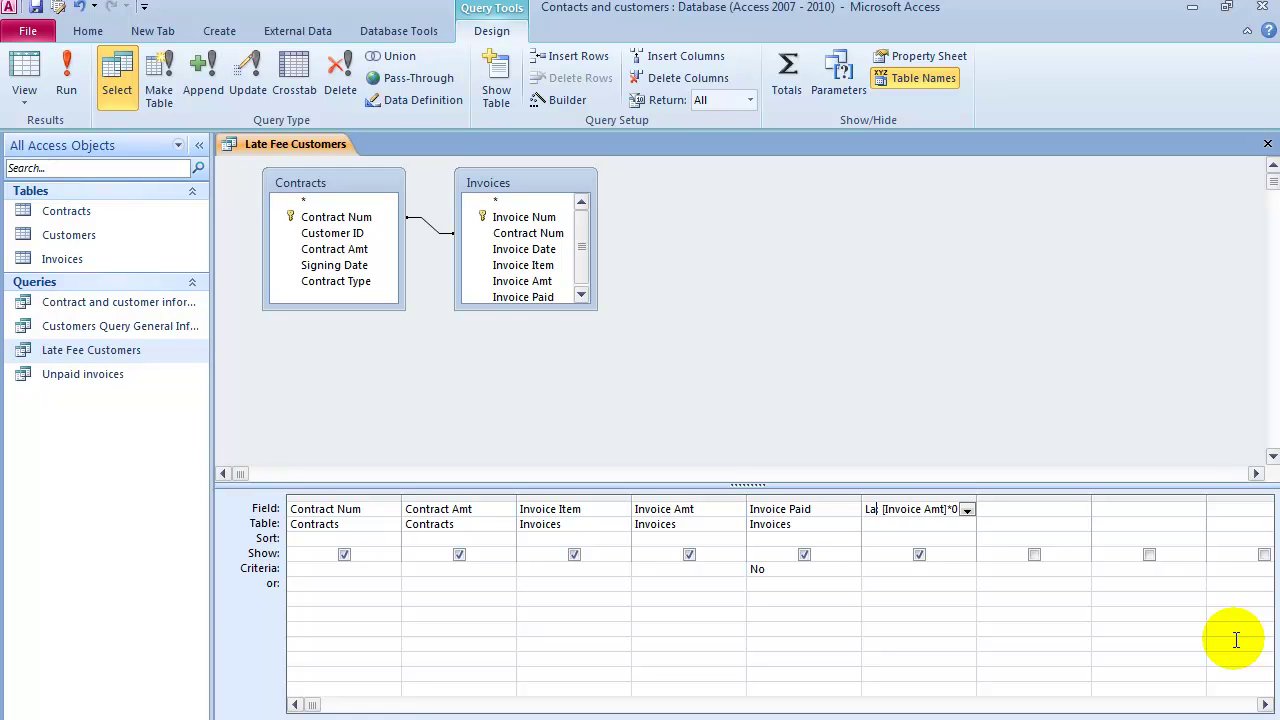
{"action": "type", "text": "Fee"}
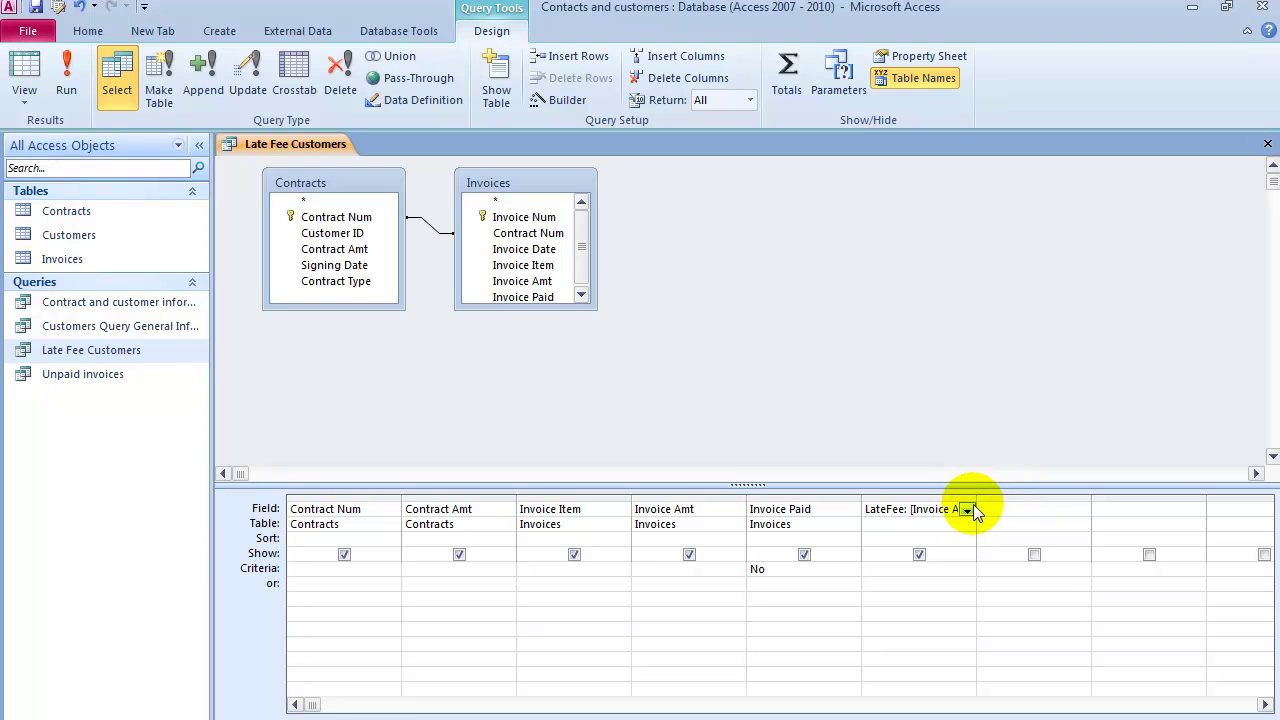
{"action": "left_click_drag", "start_coordinate": [974, 500], "coordinate": [1042, 491]}
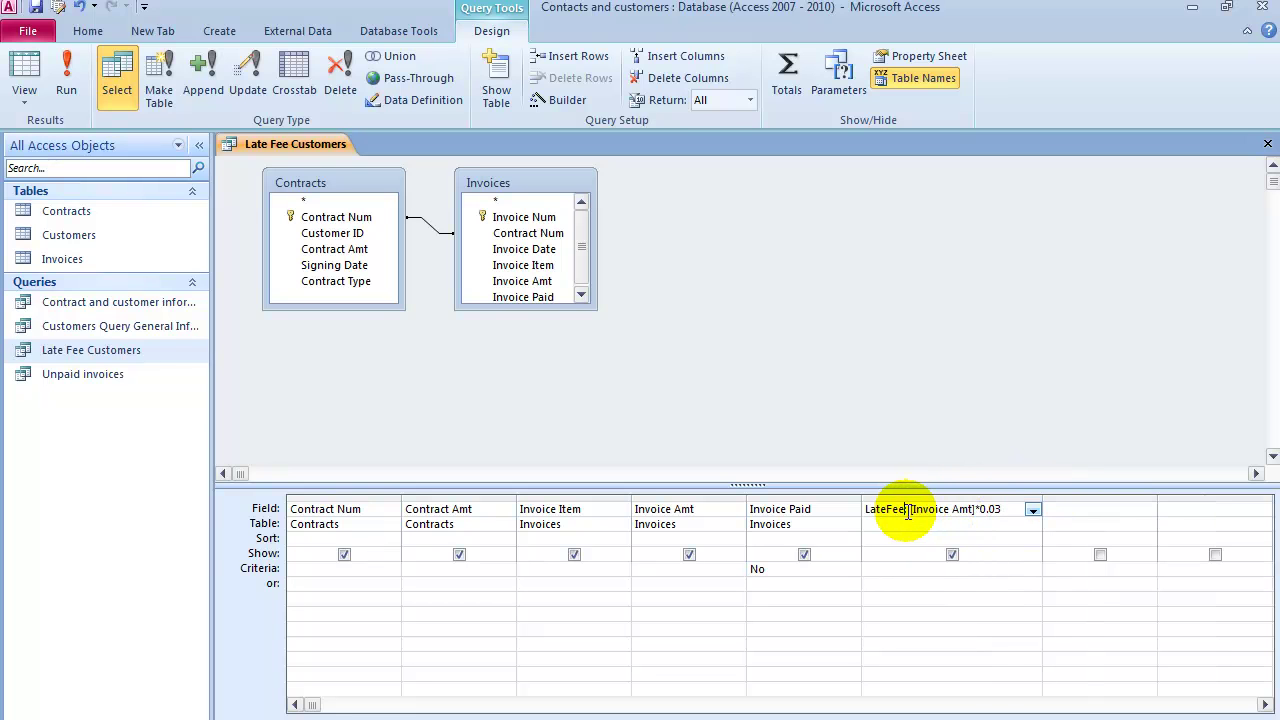
{"action": "left_click_drag", "start_coordinate": [908, 512], "coordinate": [866, 510]}
{"action": "key", "text": "shift+End"}
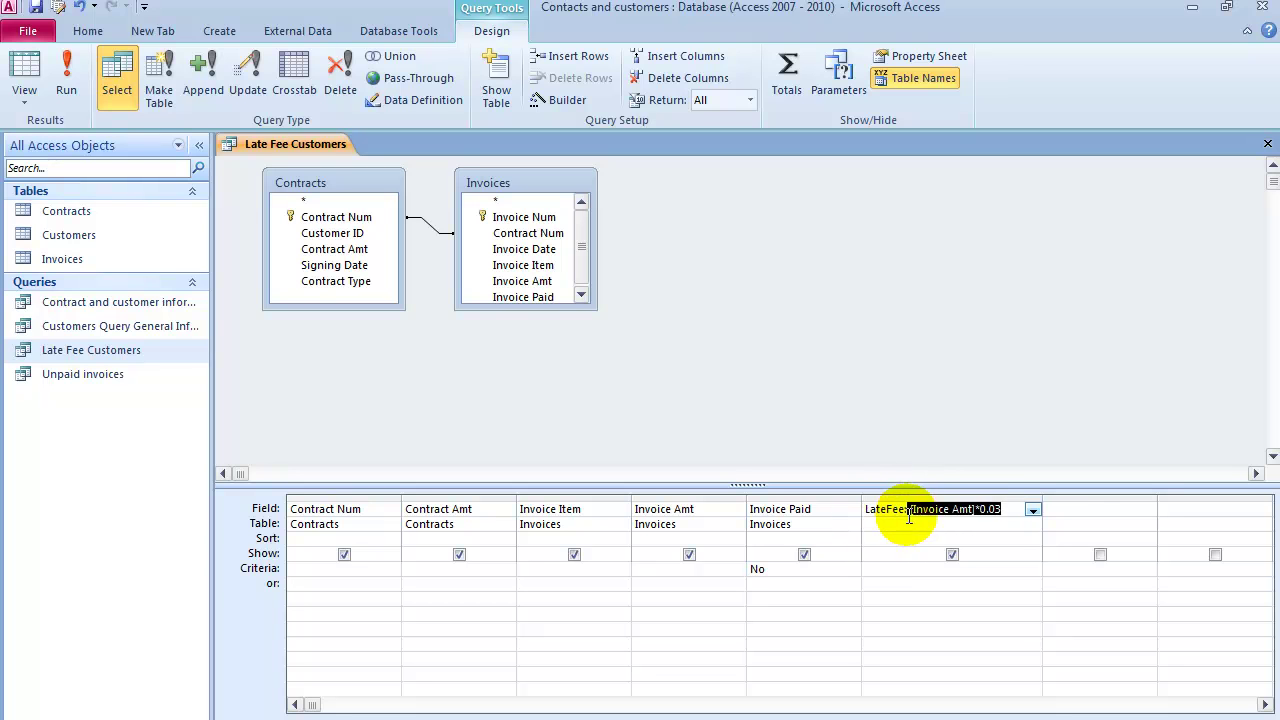
{"action": "left_click", "coordinate": [943, 508]}
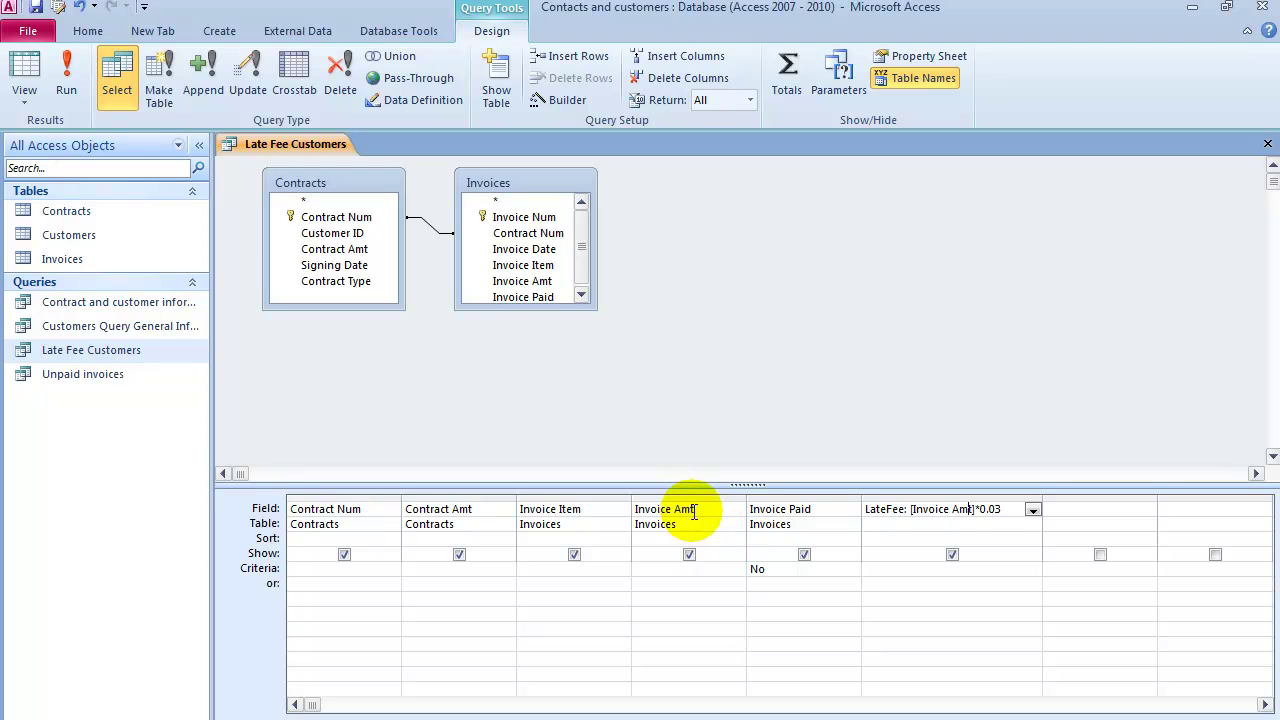
{"action": "left_click_drag", "start_coordinate": [688, 508], "coordinate": [634, 509]}
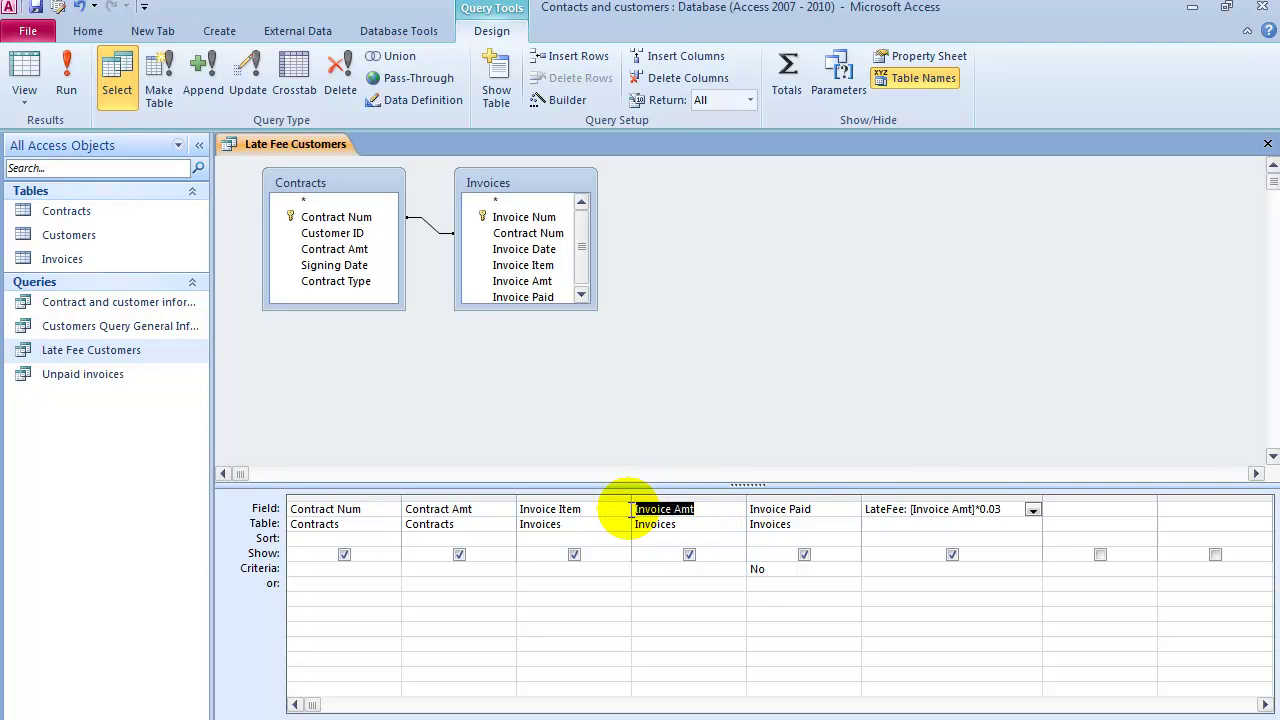
{"action": "left_click", "coordinate": [1003, 514]}
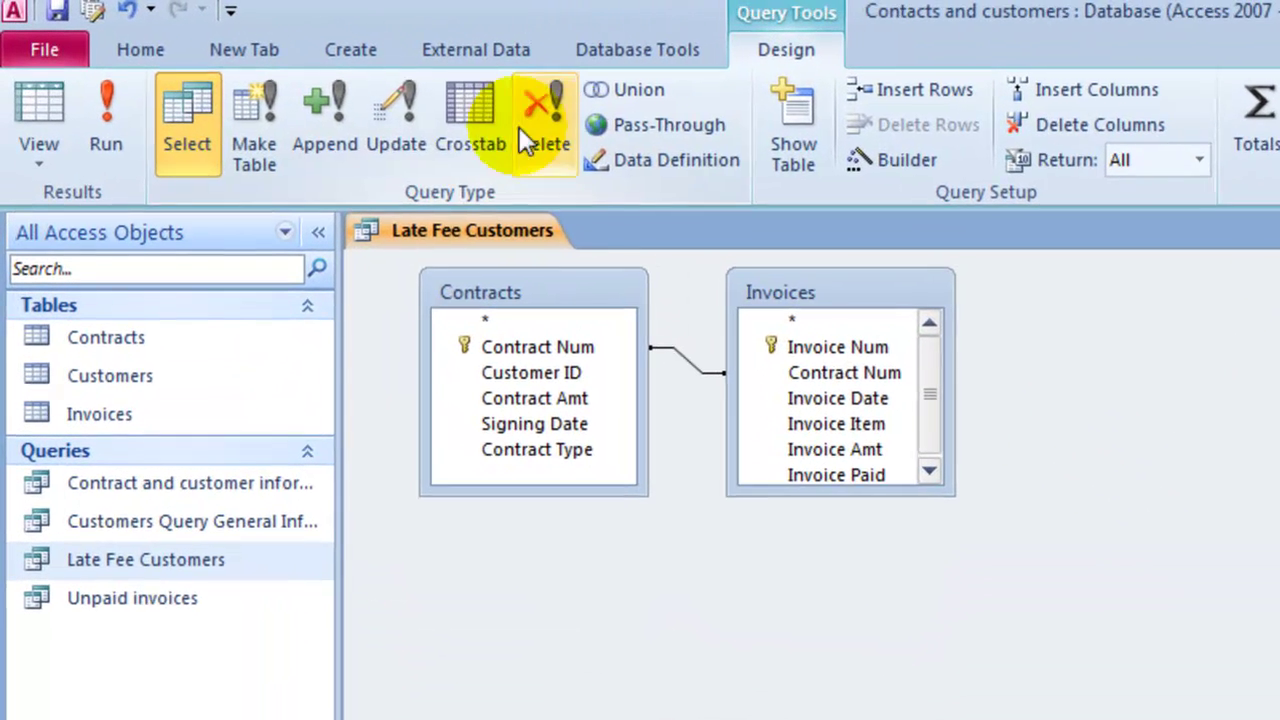
Run the Late Fee Customers query to see unformatted LateFee values such as 360 and 255.
{"action": "left_click", "coordinate": [108, 140]}
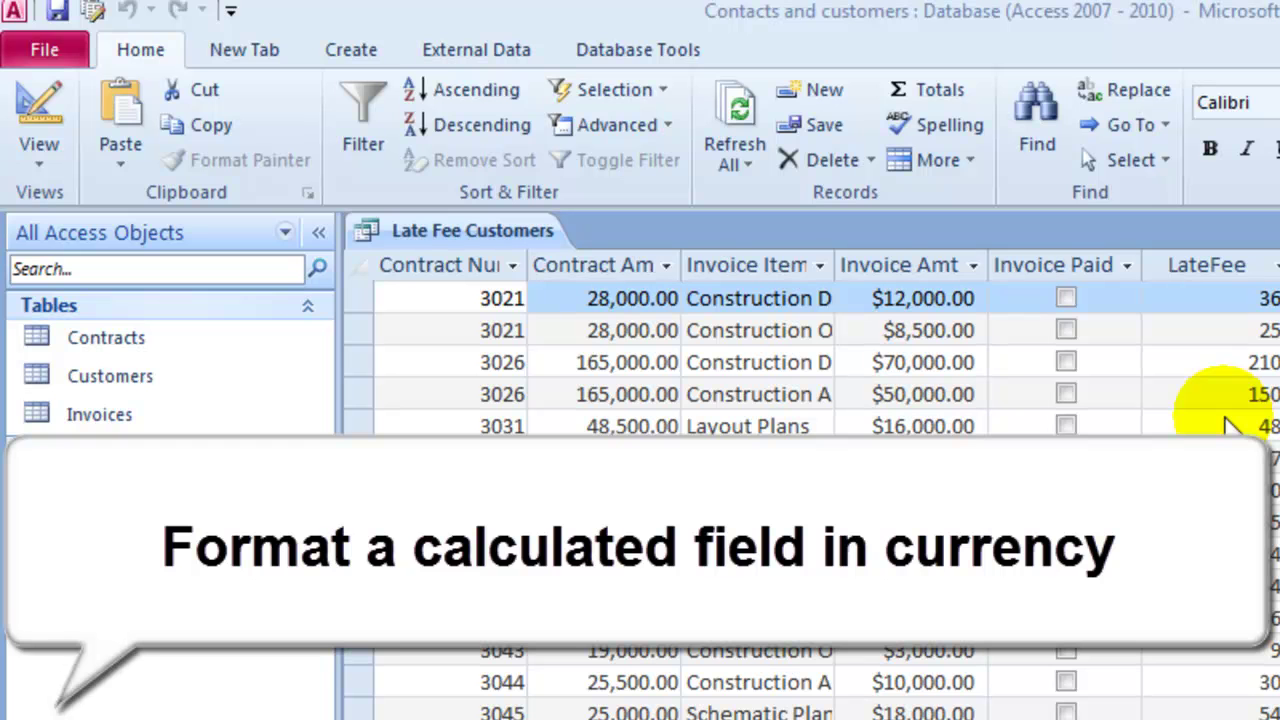
Return the Late Fee Customers query to Design View and show the Property Sheet for LateFee.
{"action": "left_click", "coordinate": [52, 167]}
{"action": "left_click", "coordinate": [52, 167]}
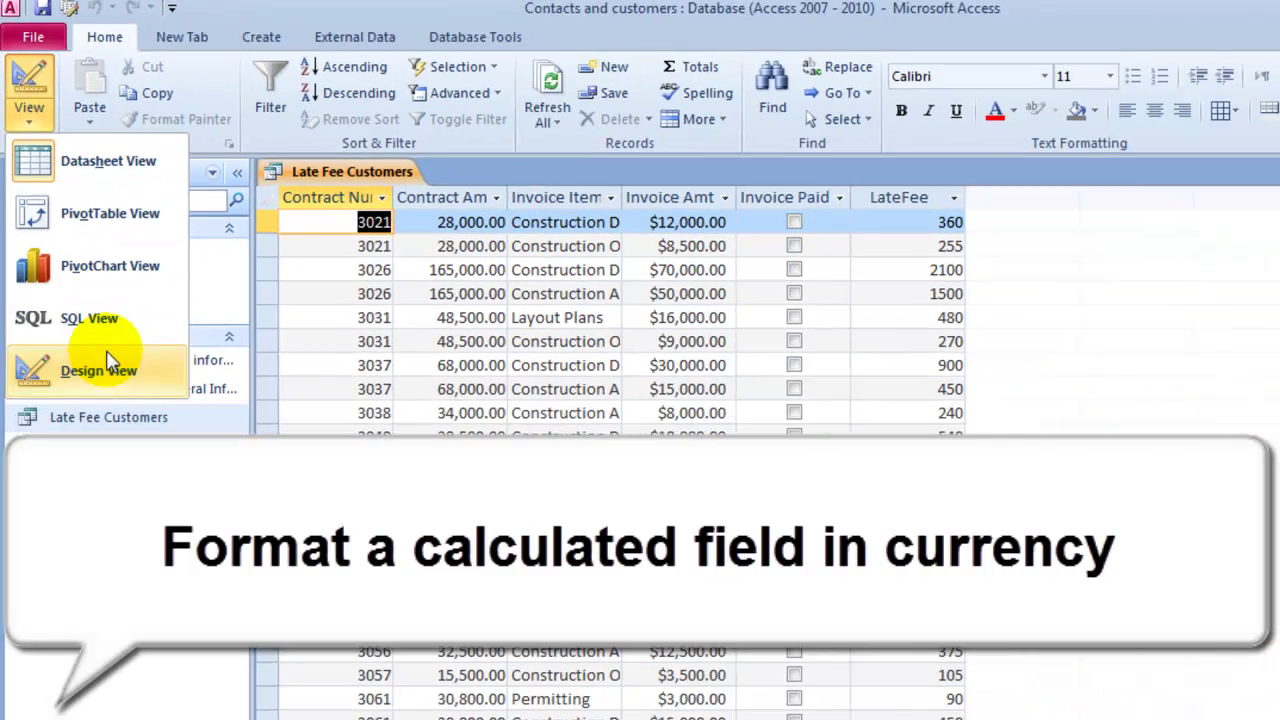
{"action": "left_click", "coordinate": [94, 312]}
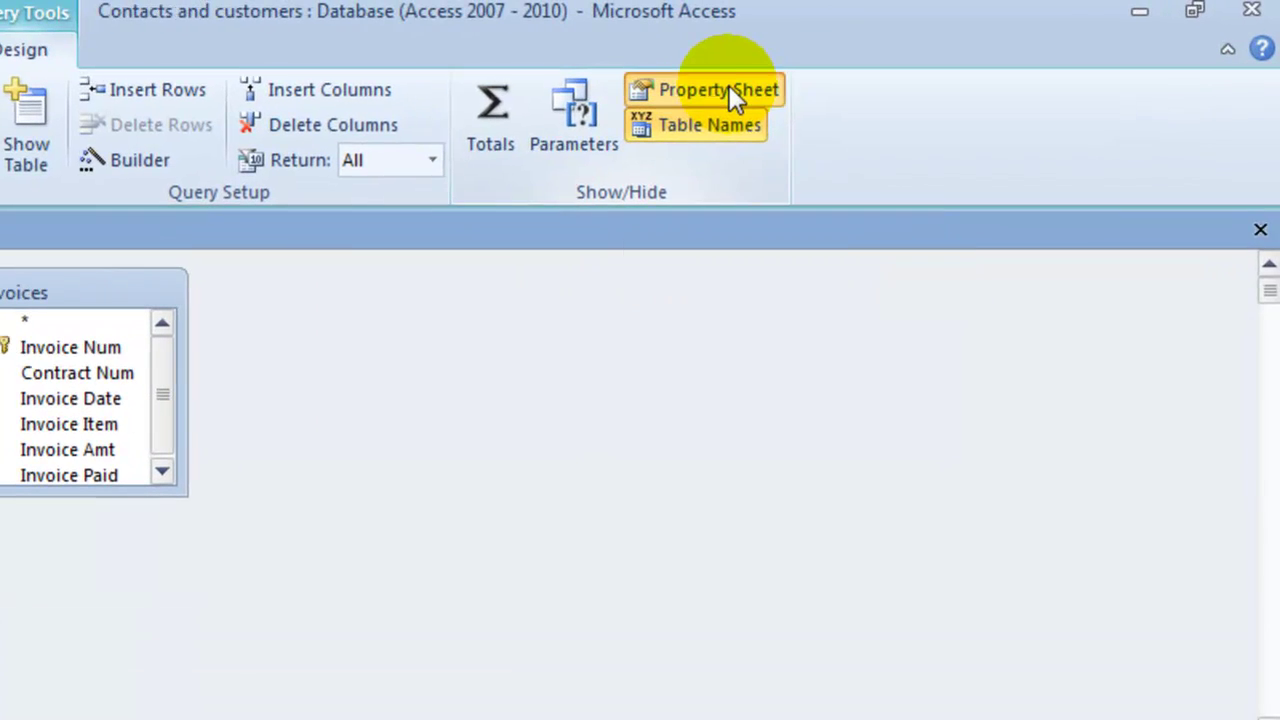
{"action": "left_click", "coordinate": [935, 63]}
{"action": "left_click", "coordinate": [748, 118]}
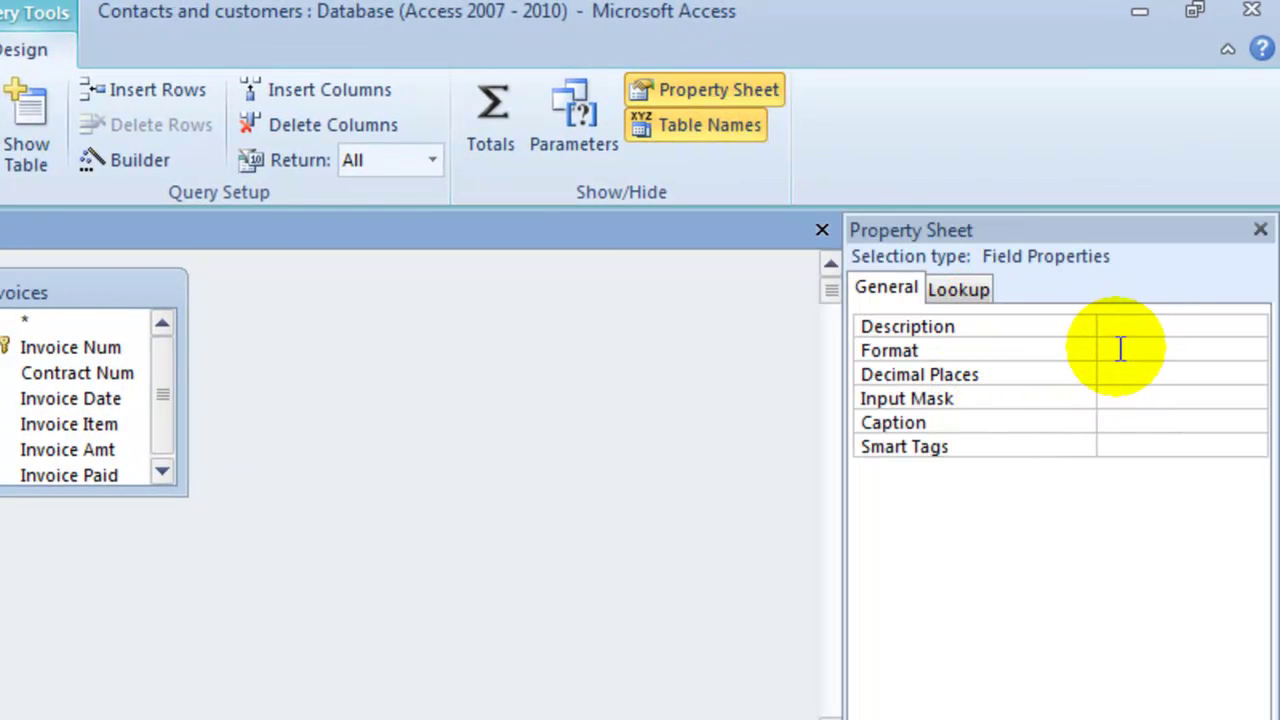
Set the LateFee field's Format to Currency and pick its Decimal Places value.
{"action": "left_click", "coordinate": [1251, 352]}
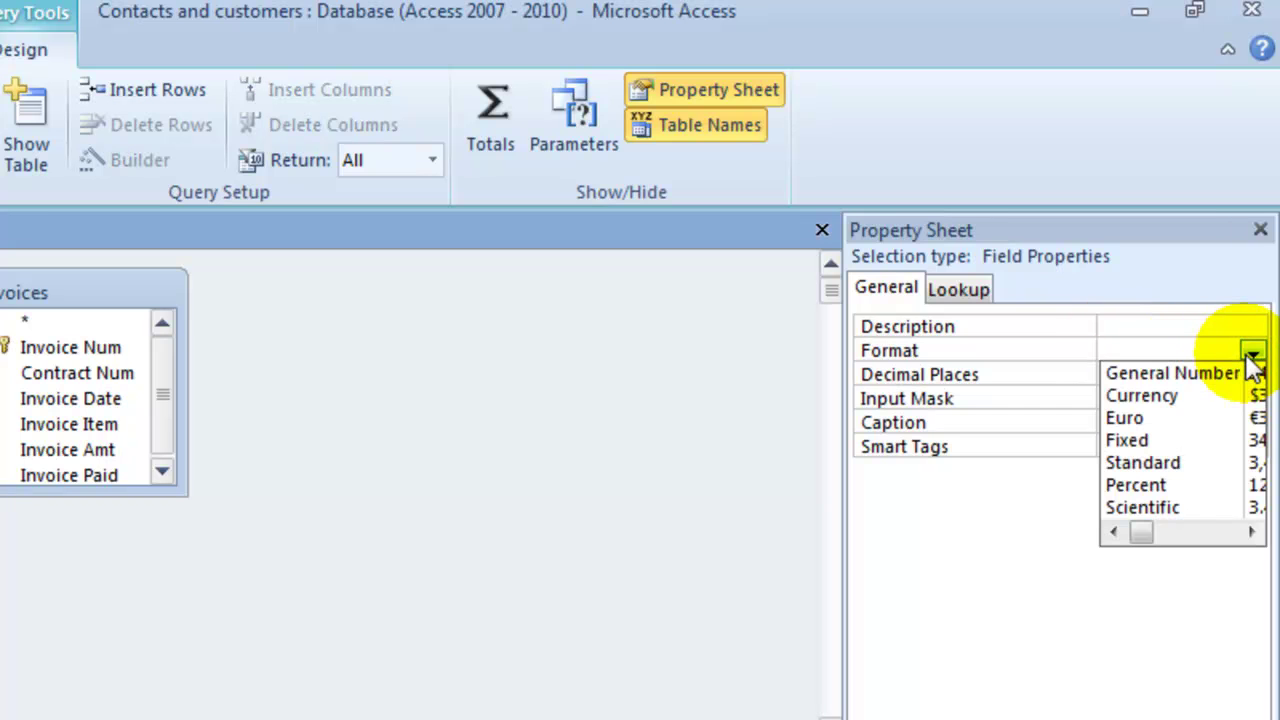
{"action": "left_click", "coordinate": [1192, 398]}
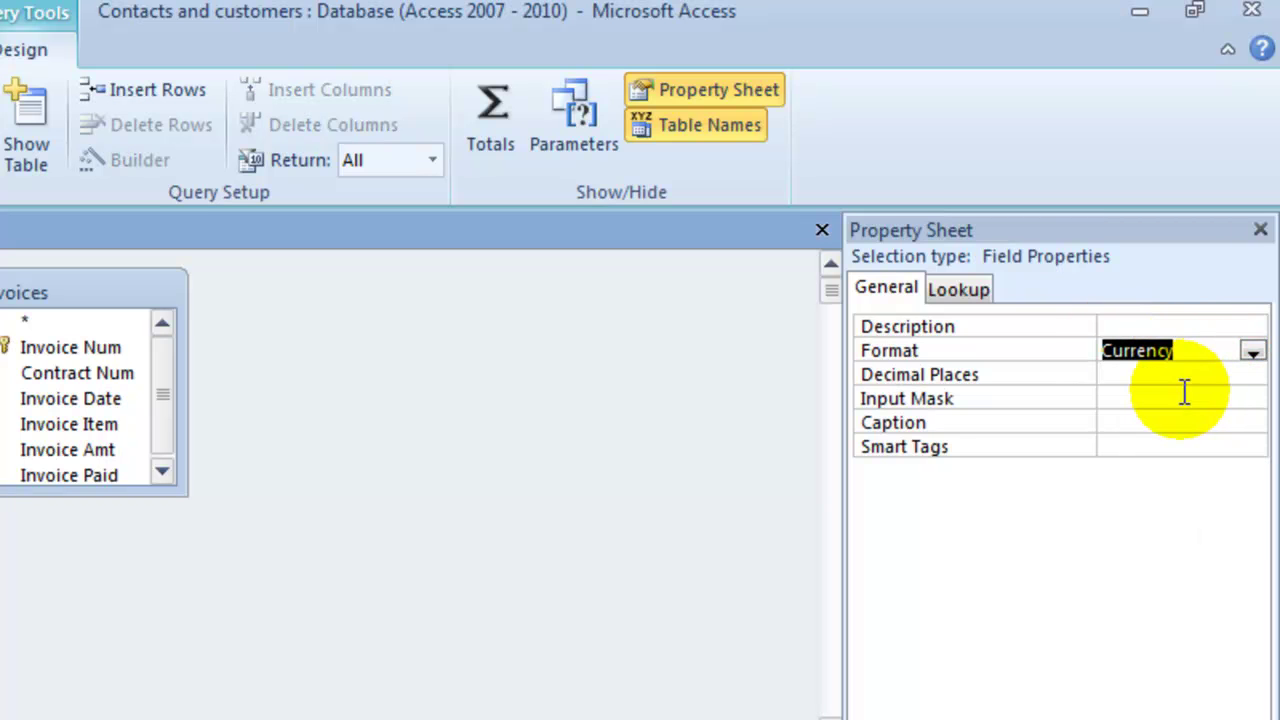
{"action": "left_click", "coordinate": [1200, 375]}
{"action": "left_click", "coordinate": [1251, 376]}
{"action": "left_click", "coordinate": [1116, 441]}
{"action": "left_click", "coordinate": [1250, 378]}
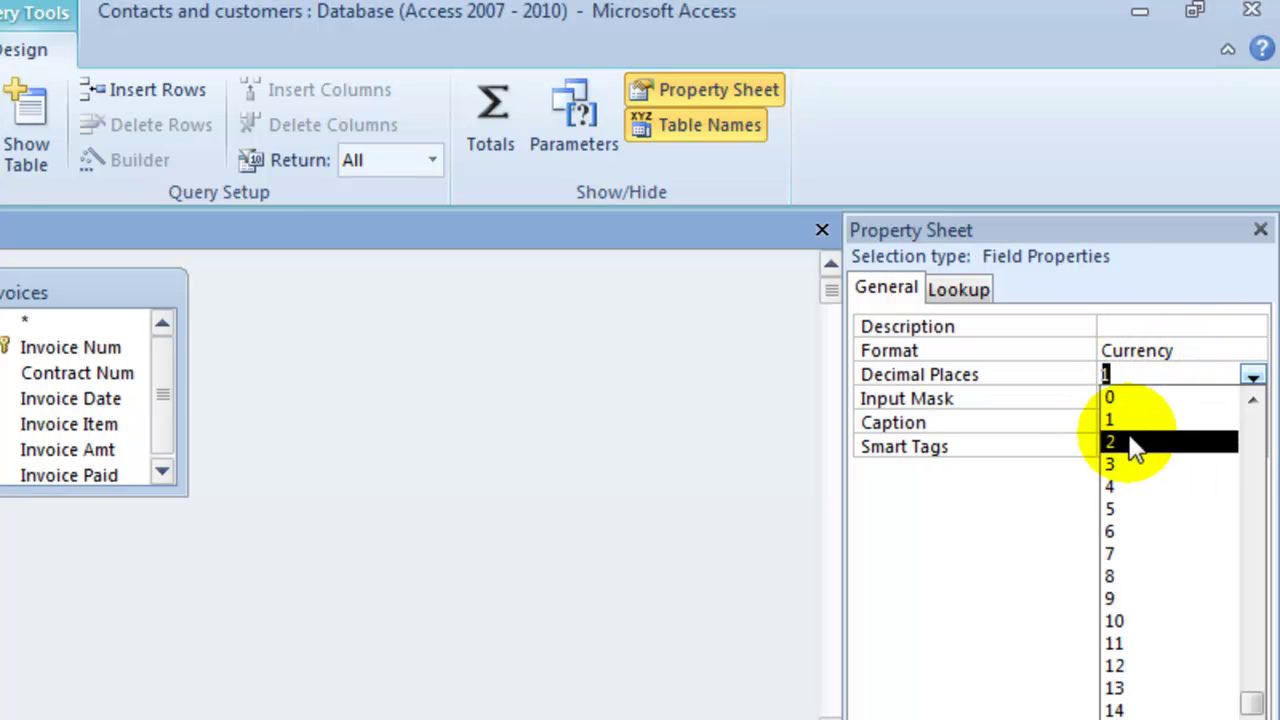
{"action": "left_click", "coordinate": [1155, 420]}
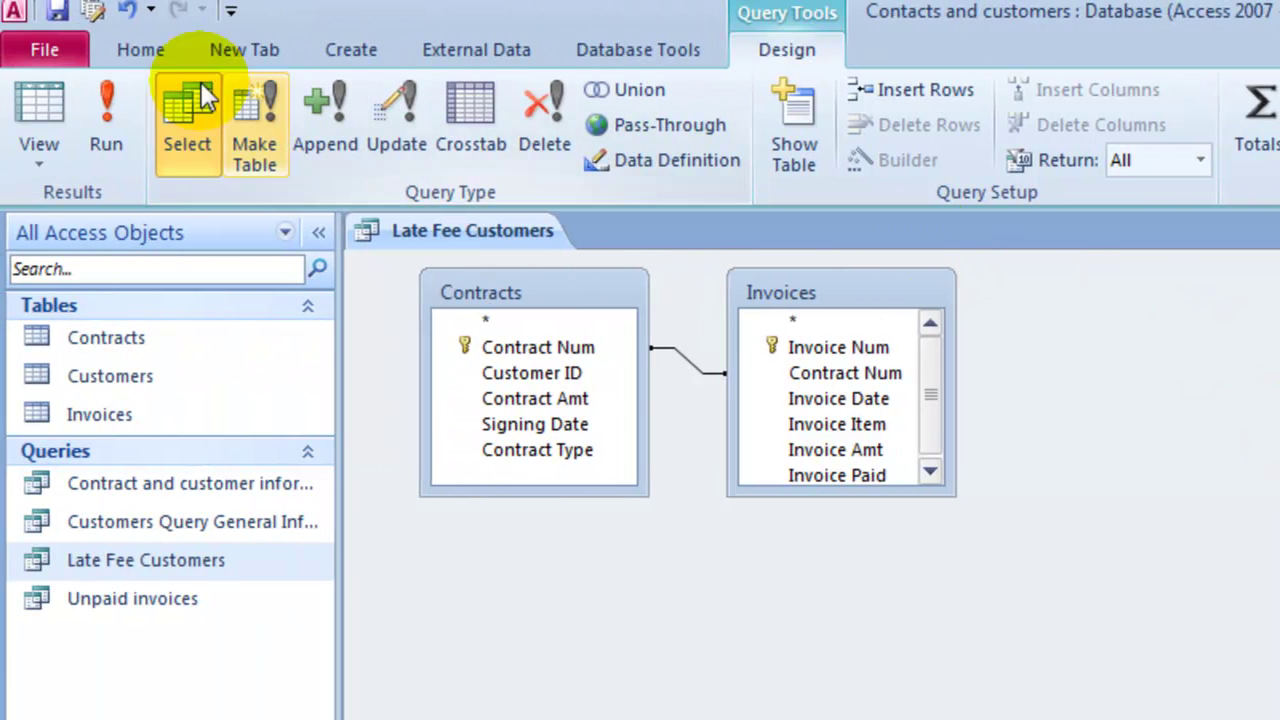
Run the Late Fee Customers query to confirm LateFee now displays as currency.
{"action": "left_click", "coordinate": [104, 115]}
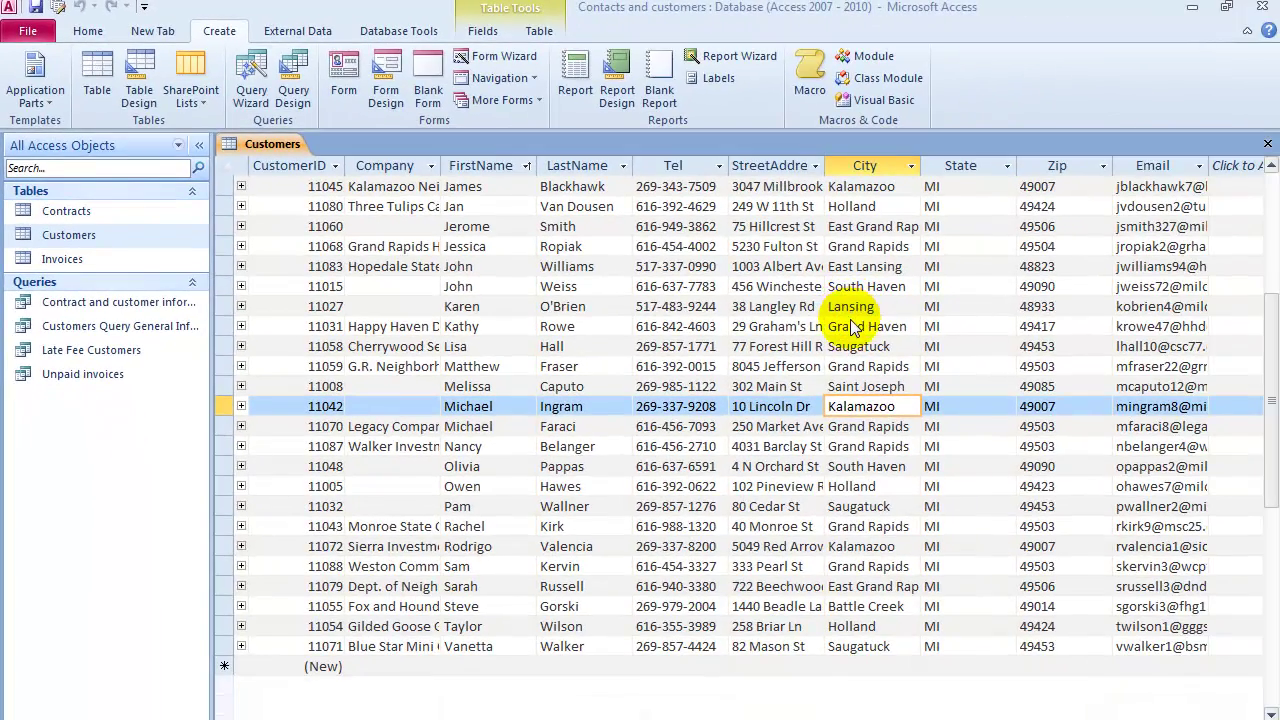
Review the East Lansing, Lansing and Holland City entries in Customers, then close the table.
{"action": "left_click", "coordinate": [855, 266]}
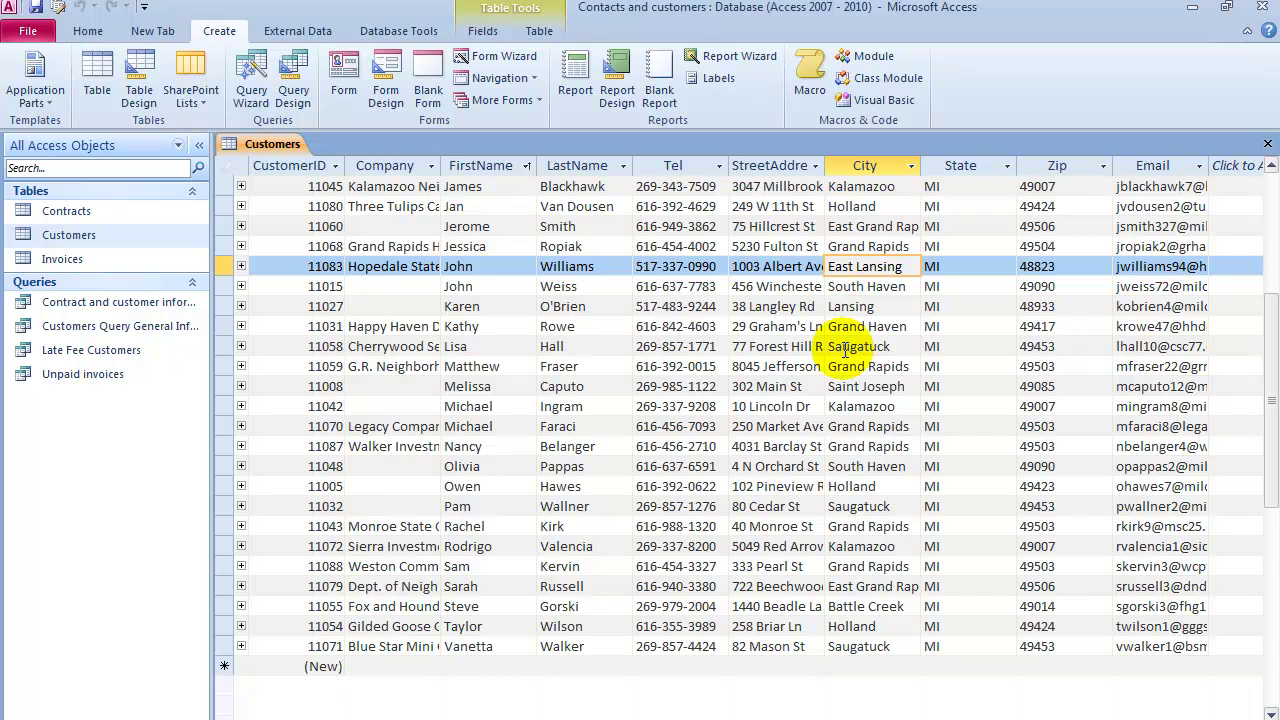
{"action": "scroll", "coordinate": [858, 365], "scroll_direction": "up", "scroll_amount": 1}
{"action": "left_click", "coordinate": [885, 366]}
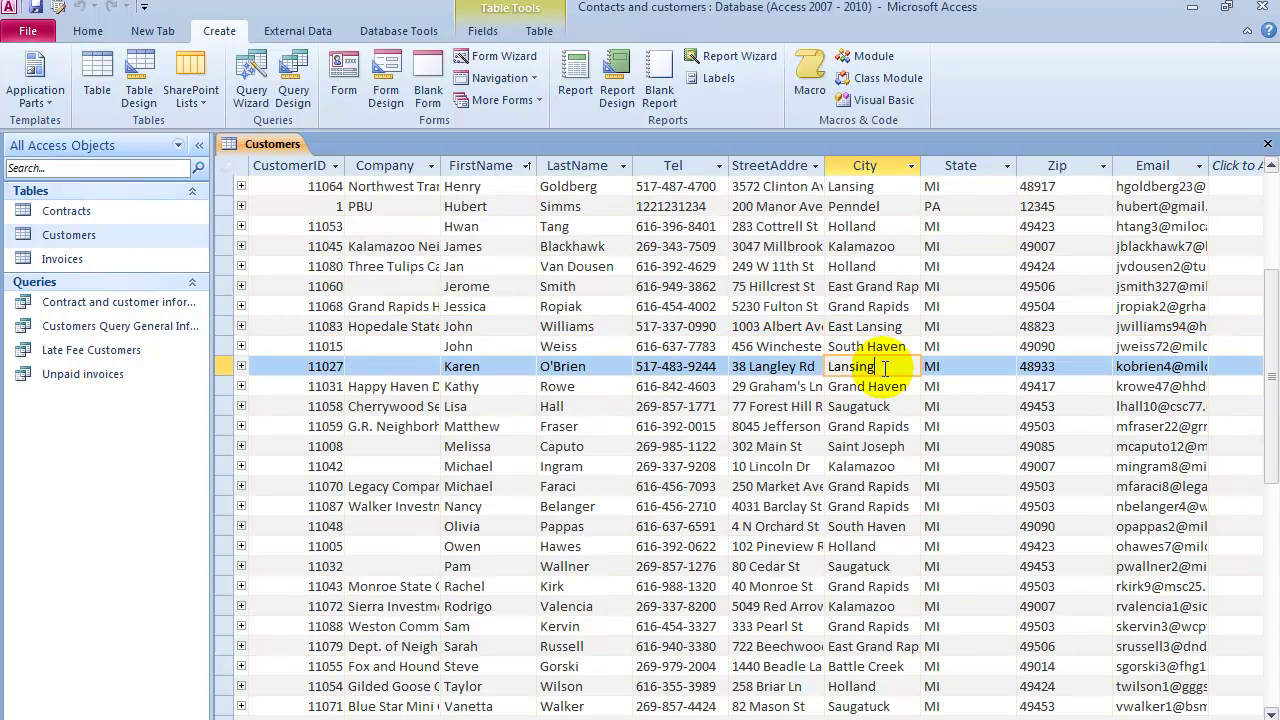
{"action": "left_click_drag", "start_coordinate": [872, 366], "coordinate": [829, 364]}
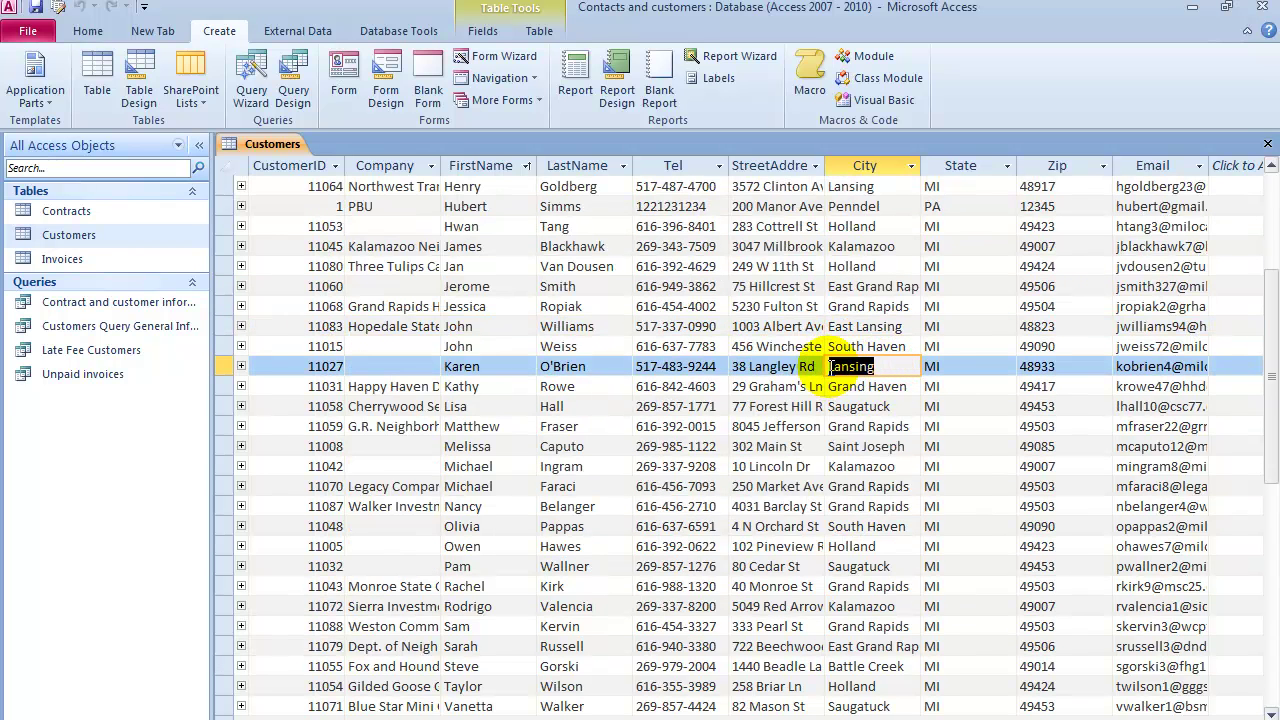
{"action": "left_click", "coordinate": [885, 266]}
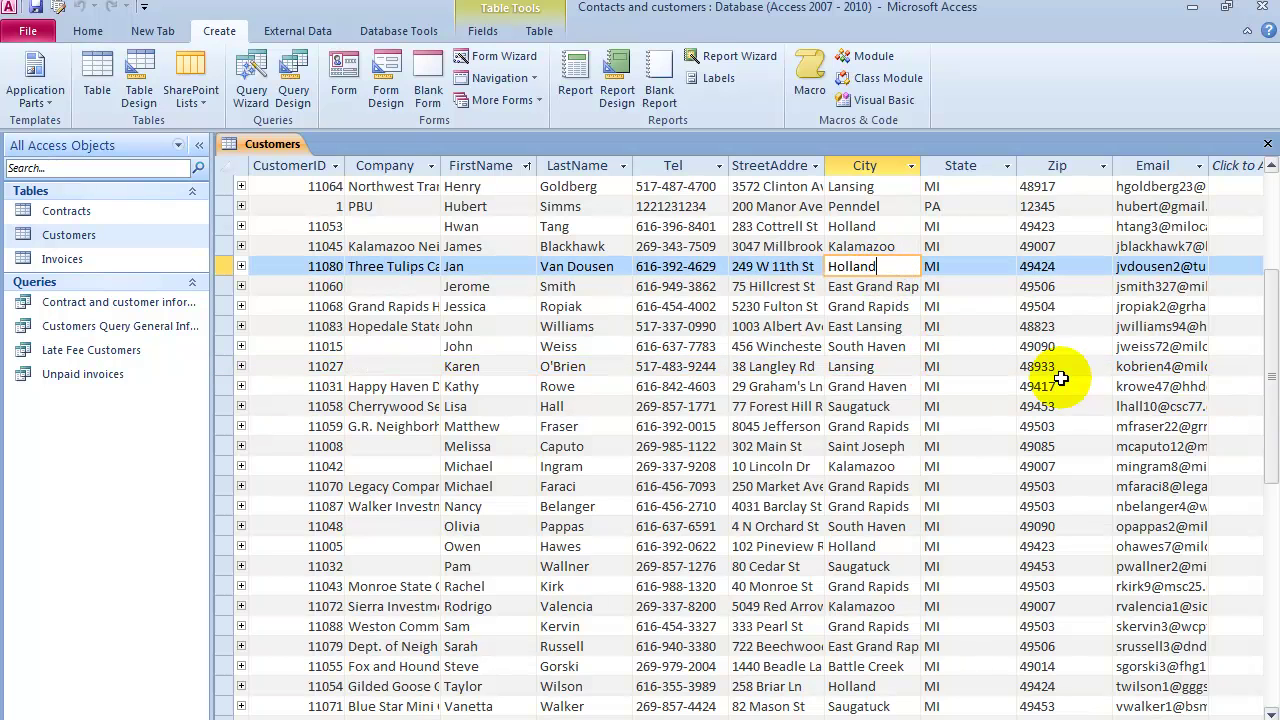
{"action": "scroll", "coordinate": [972, 341], "scroll_direction": "up", "scroll_amount": 4}
{"action": "scroll", "coordinate": [972, 341], "scroll_direction": "down", "scroll_amount": 8}
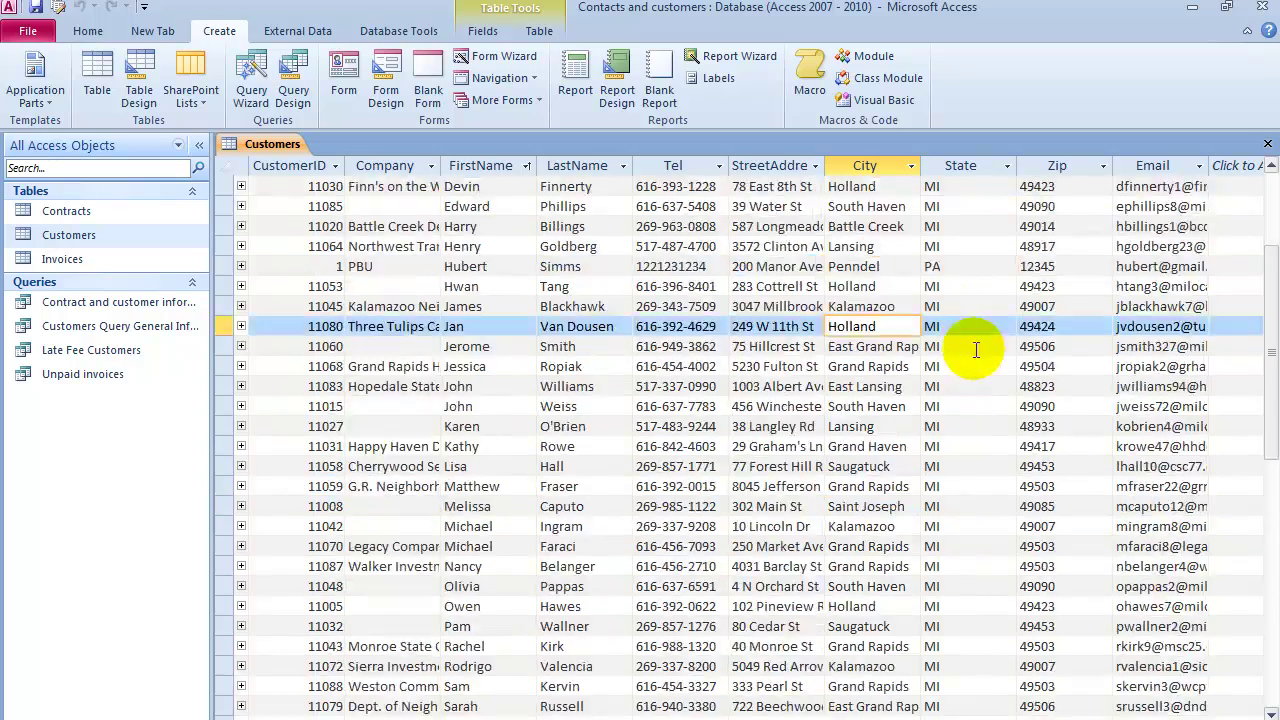
{"action": "scroll", "coordinate": [905, 328], "scroll_direction": "up", "scroll_amount": 6}
{"action": "scroll", "coordinate": [905, 330], "scroll_direction": "up", "scroll_amount": 2}
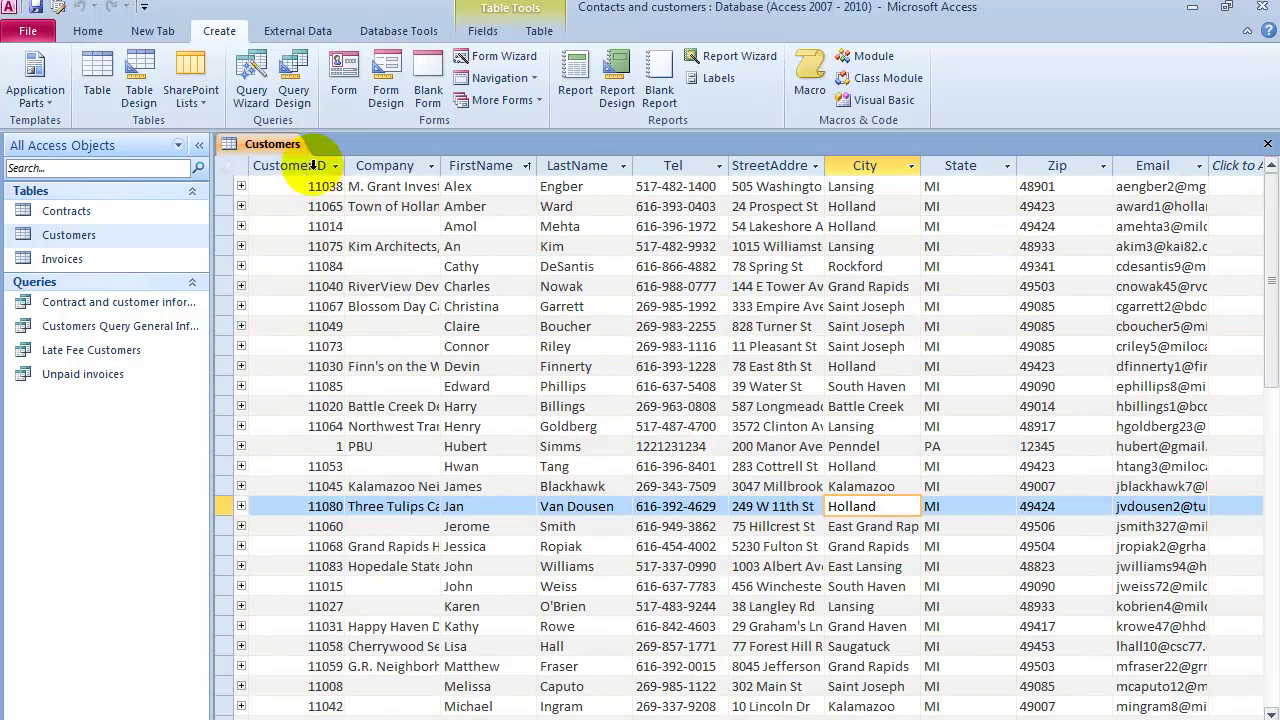
{"action": "left_click", "coordinate": [1267, 146]}
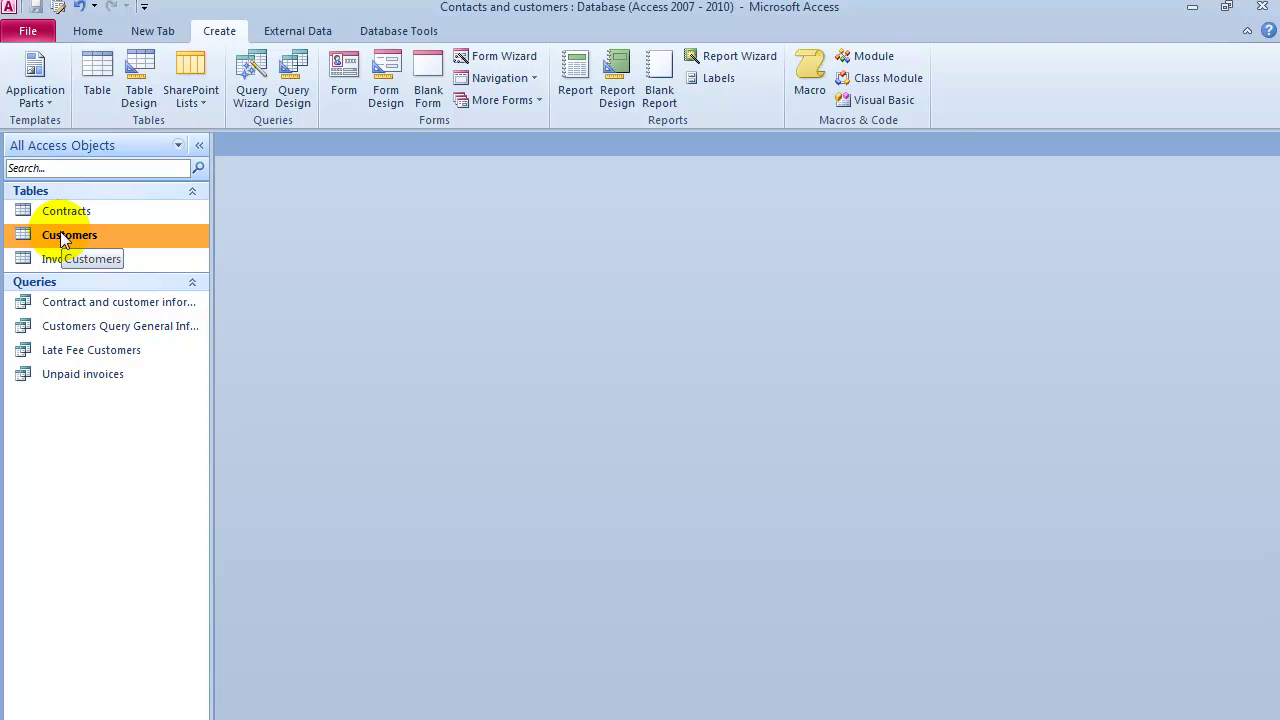
Start a new query design based on the Customers table.
{"action": "left_click", "coordinate": [294, 80]}
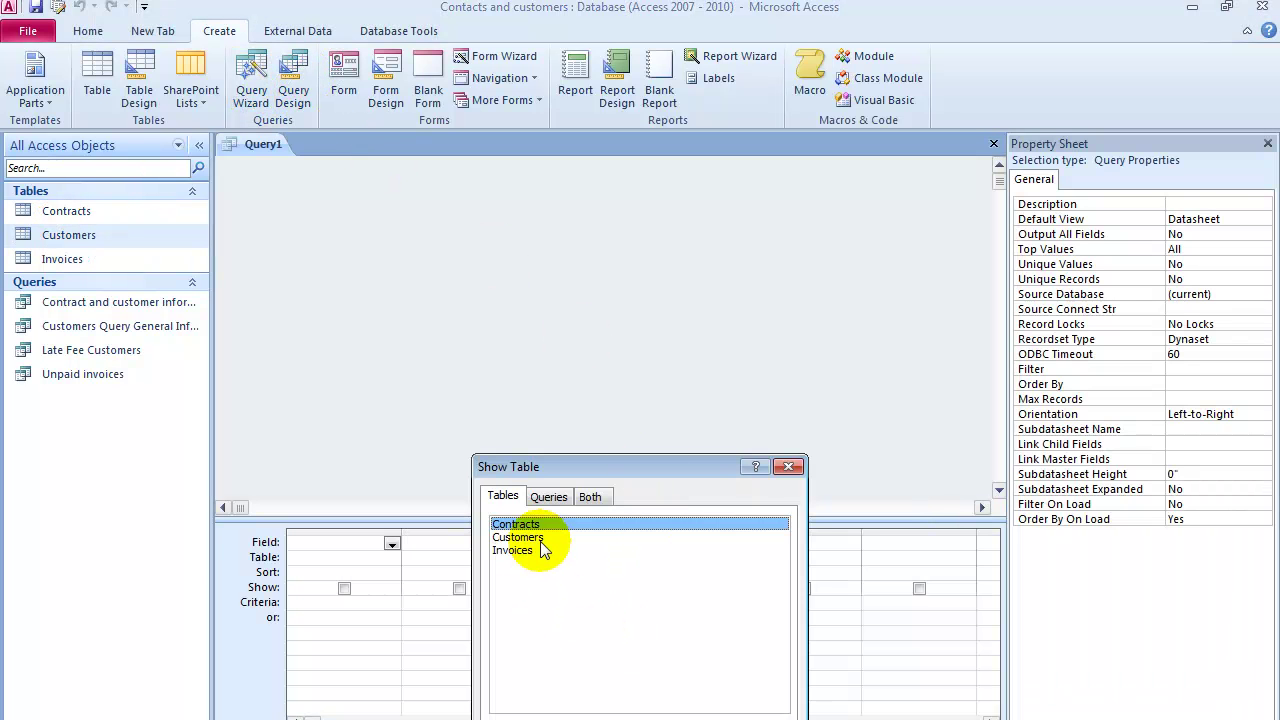
{"action": "double_click", "coordinate": [540, 539]}
{"action": "key", "text": "Escape"}
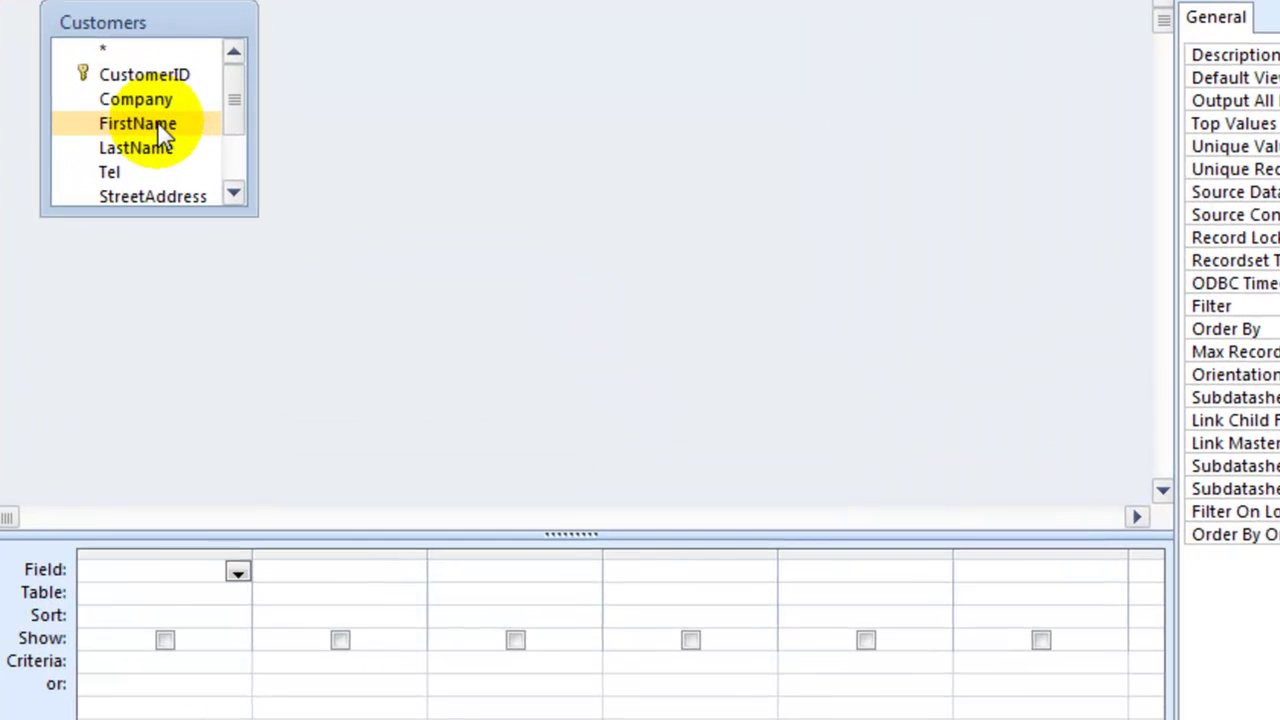
Add FirstName, LastName, StreetAddress, City, State and Zip to the query grid and hide the Property Sheet.
{"action": "double_click", "coordinate": [334, 249]}
{"action": "double_click", "coordinate": [148, 152]}
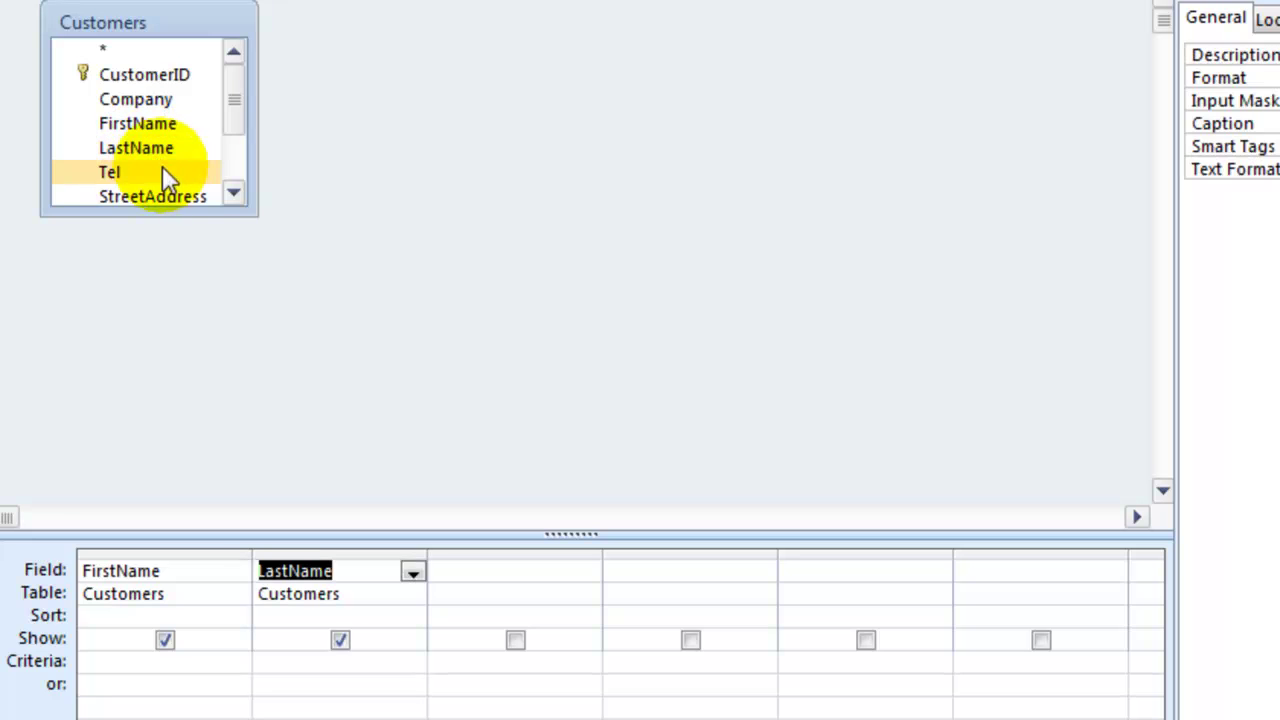
{"action": "left_click", "coordinate": [230, 191]}
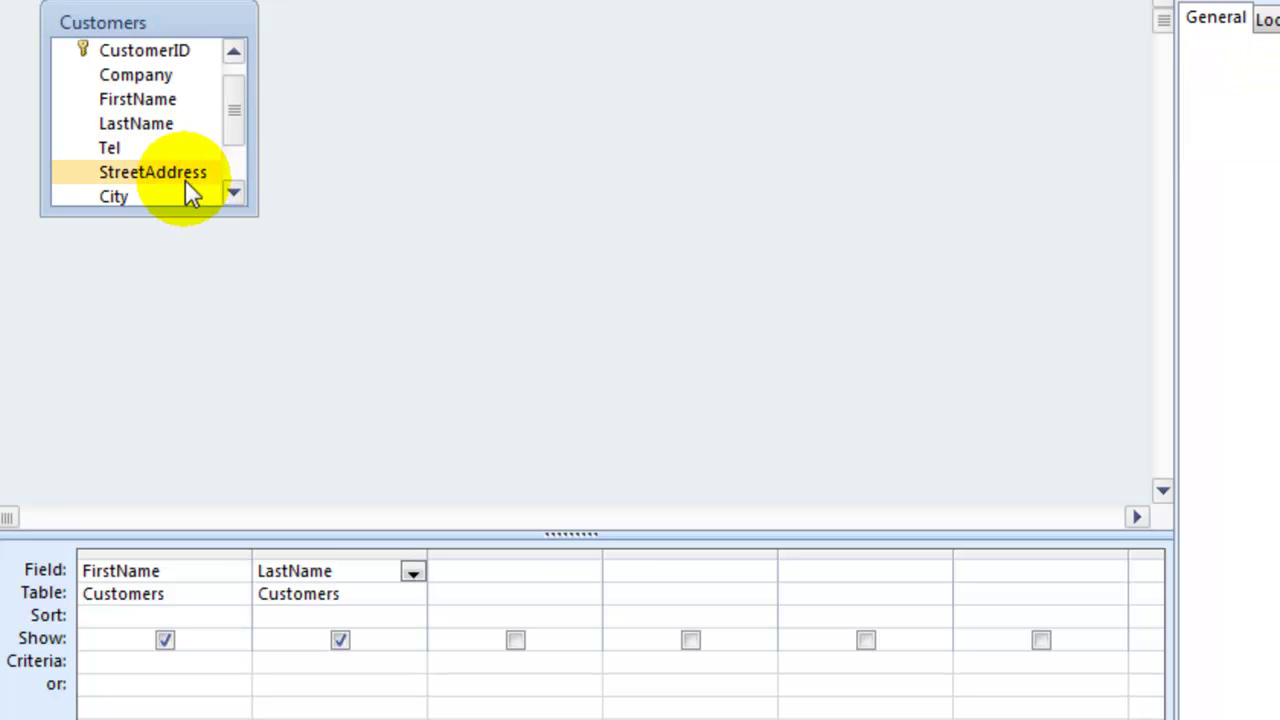
{"action": "double_click", "coordinate": [188, 177]}
{"action": "double_click", "coordinate": [198, 200]}
{"action": "left_click", "coordinate": [232, 192]}
{"action": "left_click", "coordinate": [229, 194]}
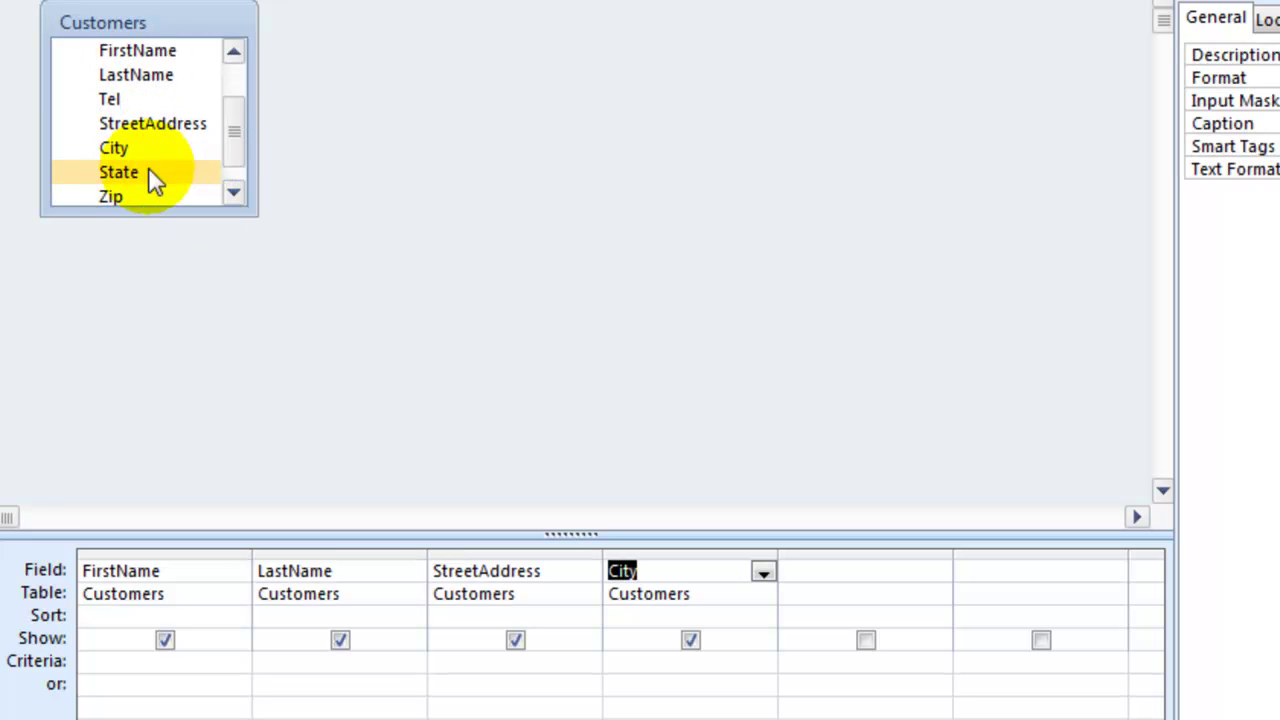
{"action": "left_click", "coordinate": [130, 167]}
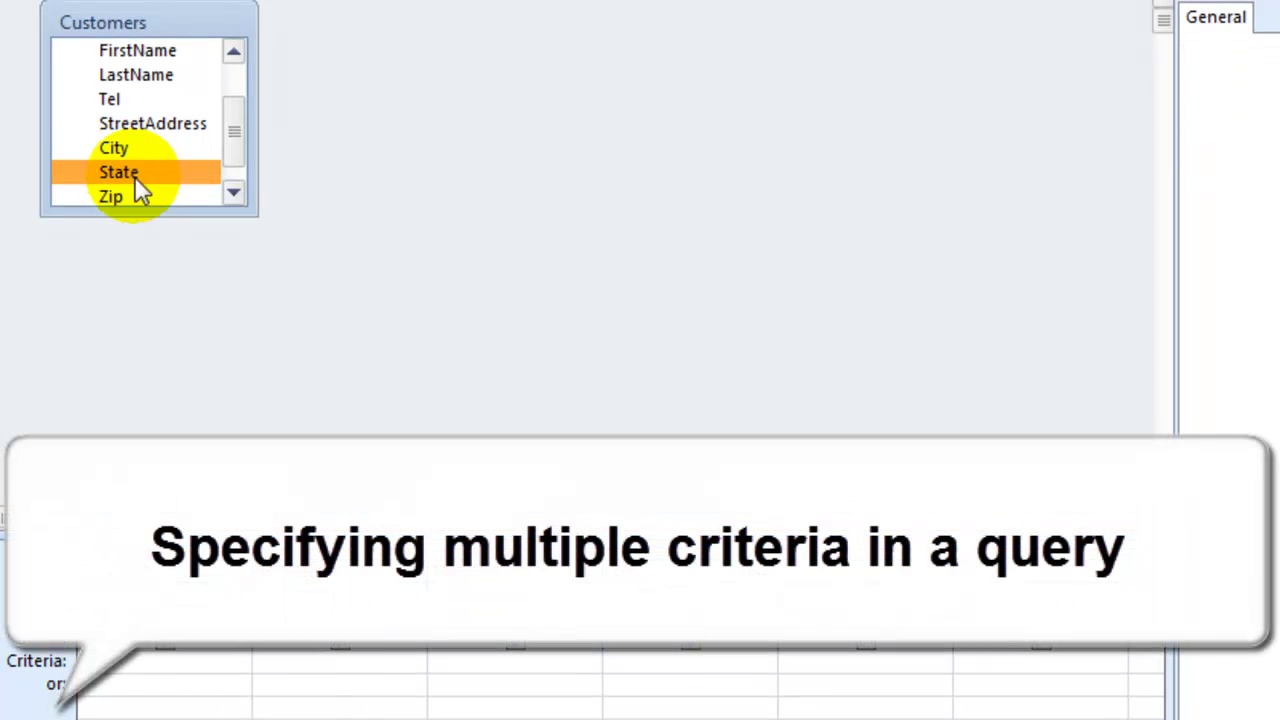
{"action": "double_click", "coordinate": [118, 172]}
{"action": "double_click", "coordinate": [112, 196]}
{"action": "key", "text": "F4"}
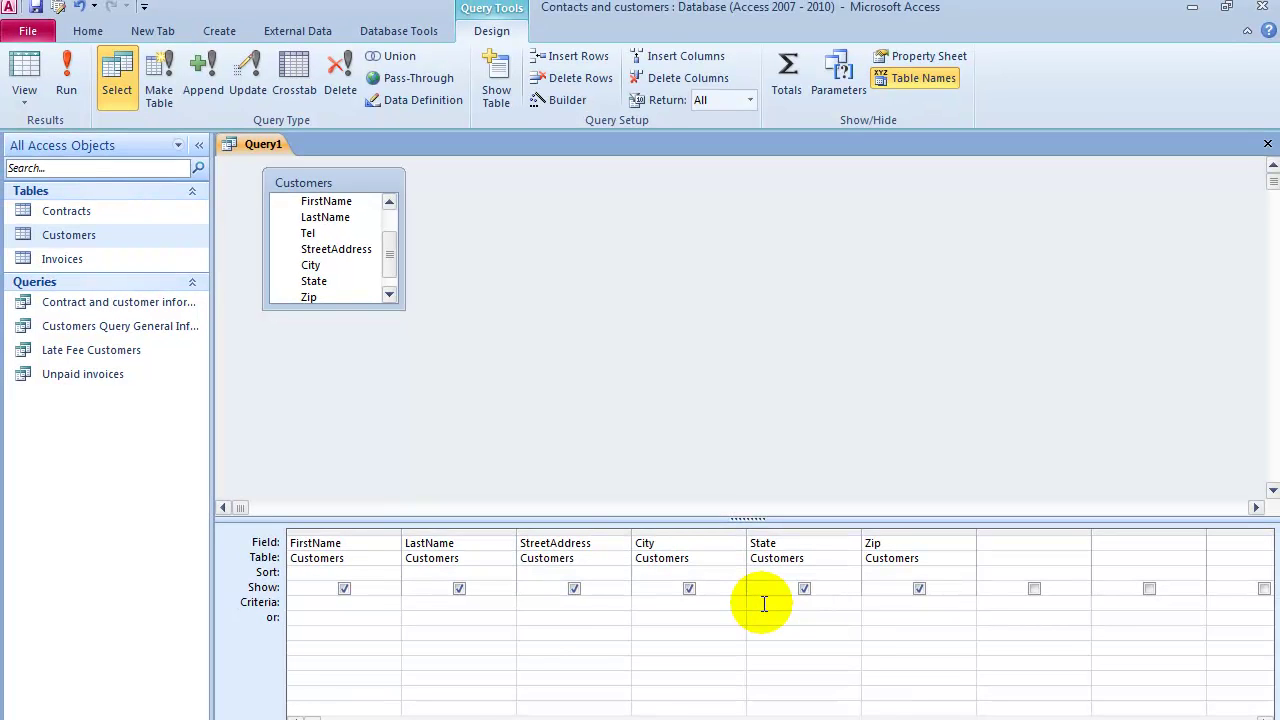
Enter 'holland' as a criterion under State and run the query.
{"action": "type", "text": "holland"}
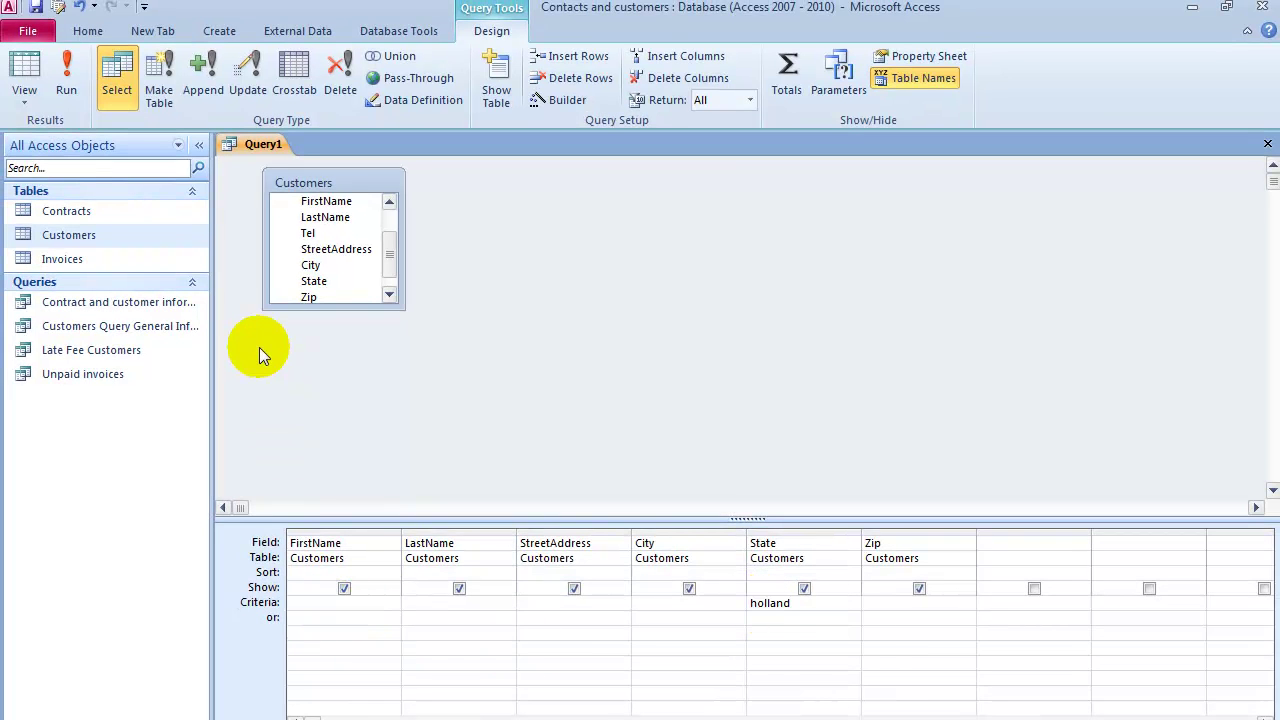
{"action": "left_click", "coordinate": [70, 75]}
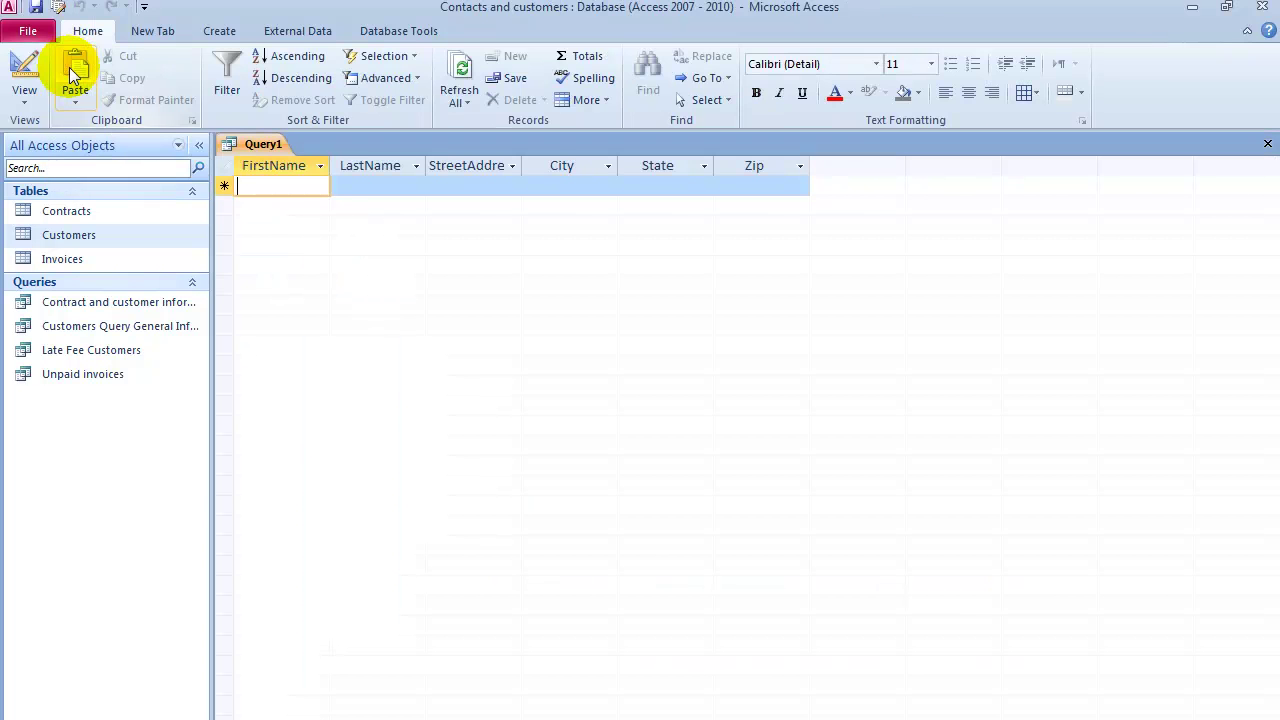
{"action": "left_click", "coordinate": [30, 72]}
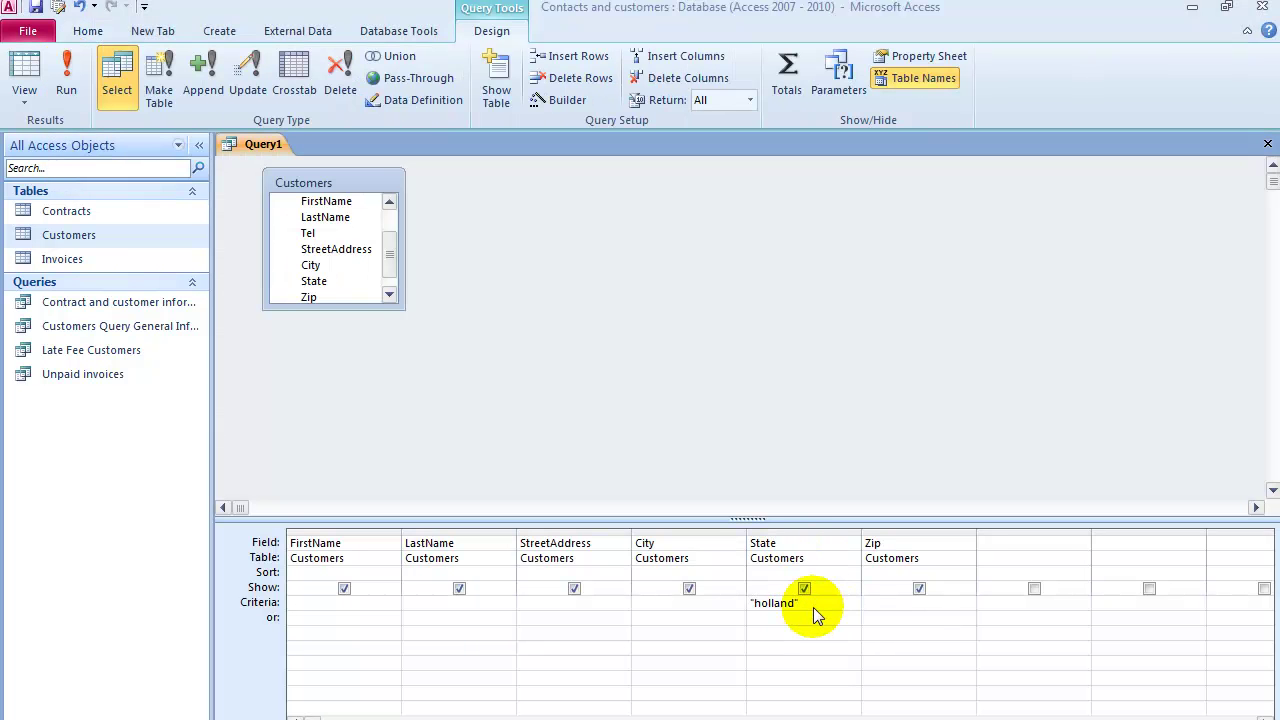
Move the 'holland' criterion to the City column and run it to list Holland customers.
{"action": "left_click_drag", "start_coordinate": [813, 607], "coordinate": [748, 605]}
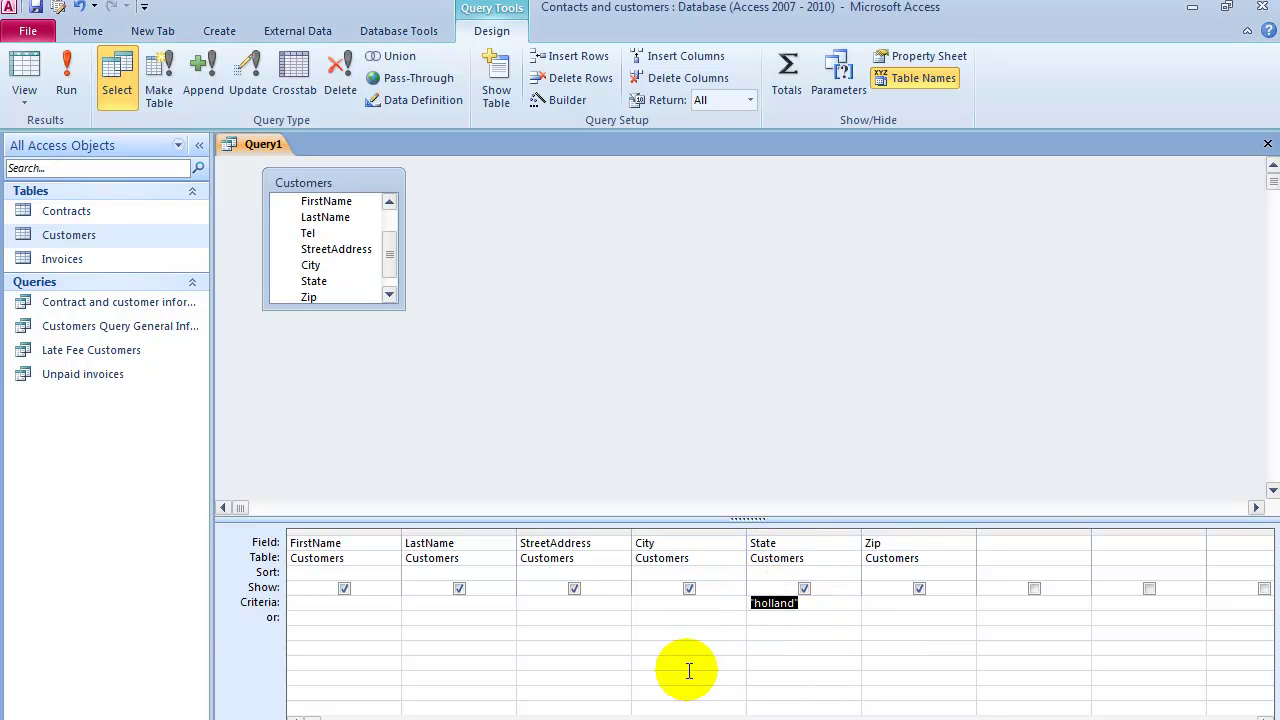
{"action": "left_click", "coordinate": [617, 680]}
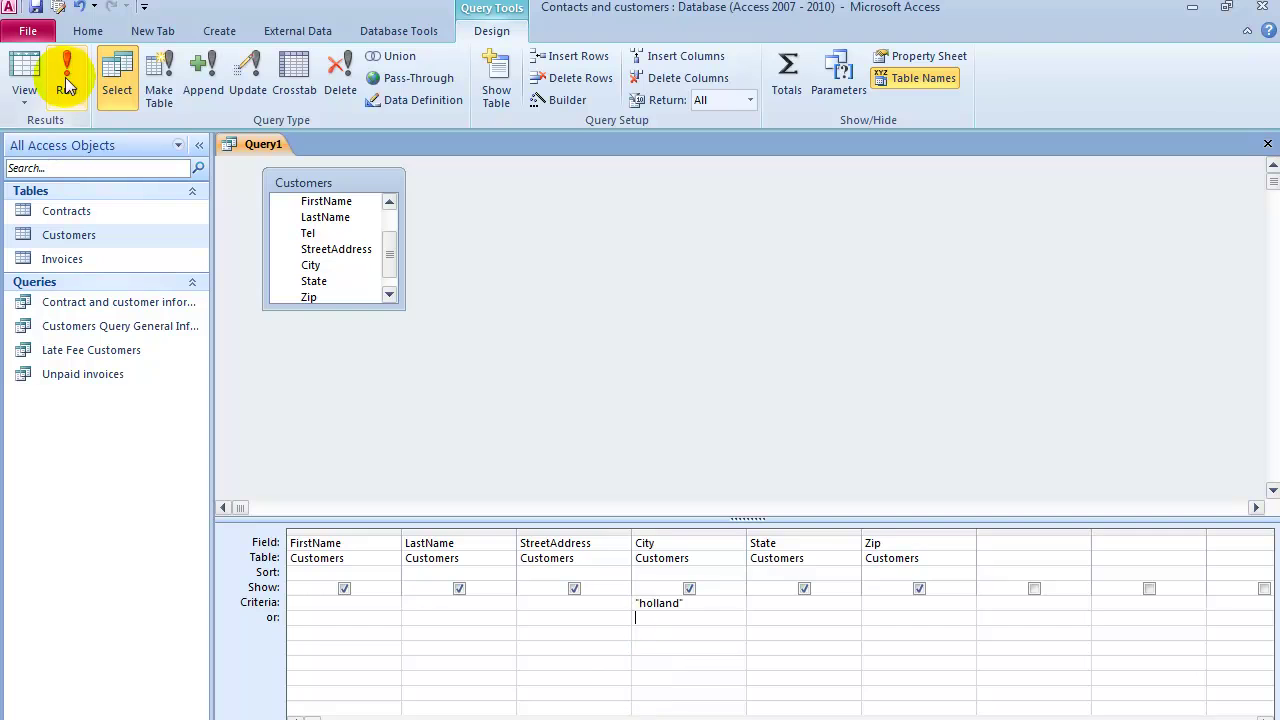
{"action": "left_click", "coordinate": [64, 76]}
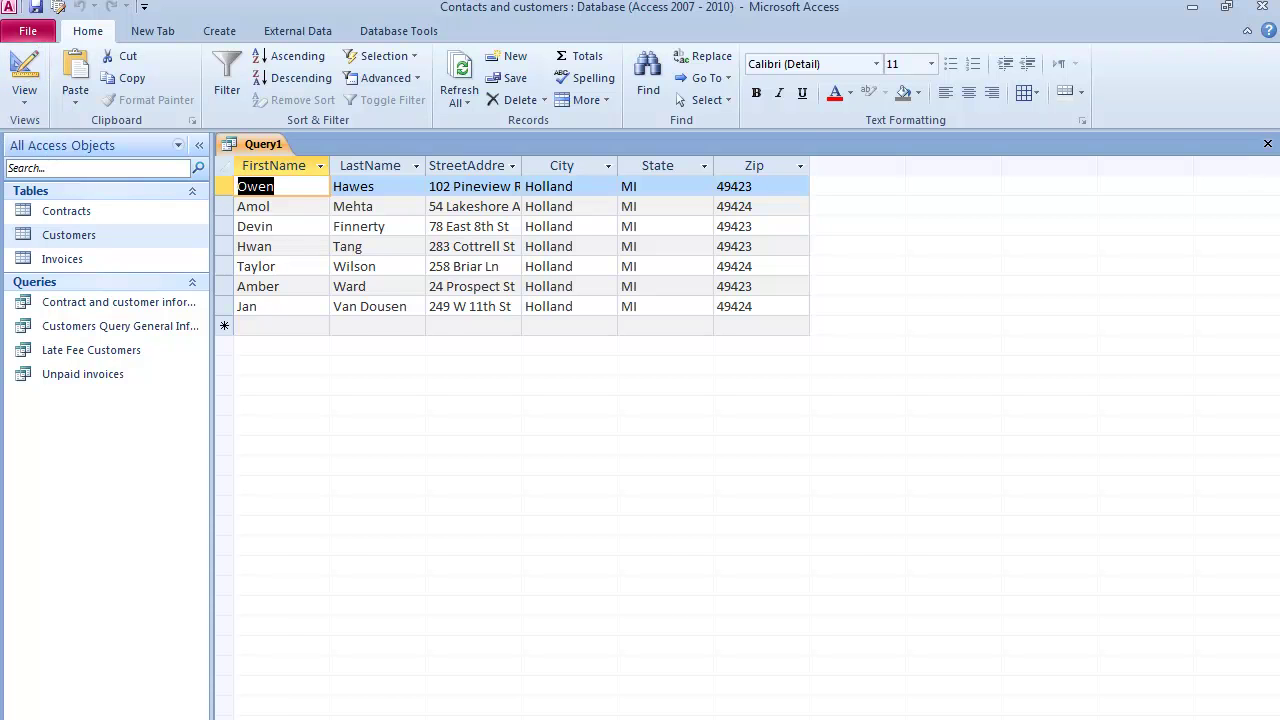
{"action": "left_click", "coordinate": [24, 72]}
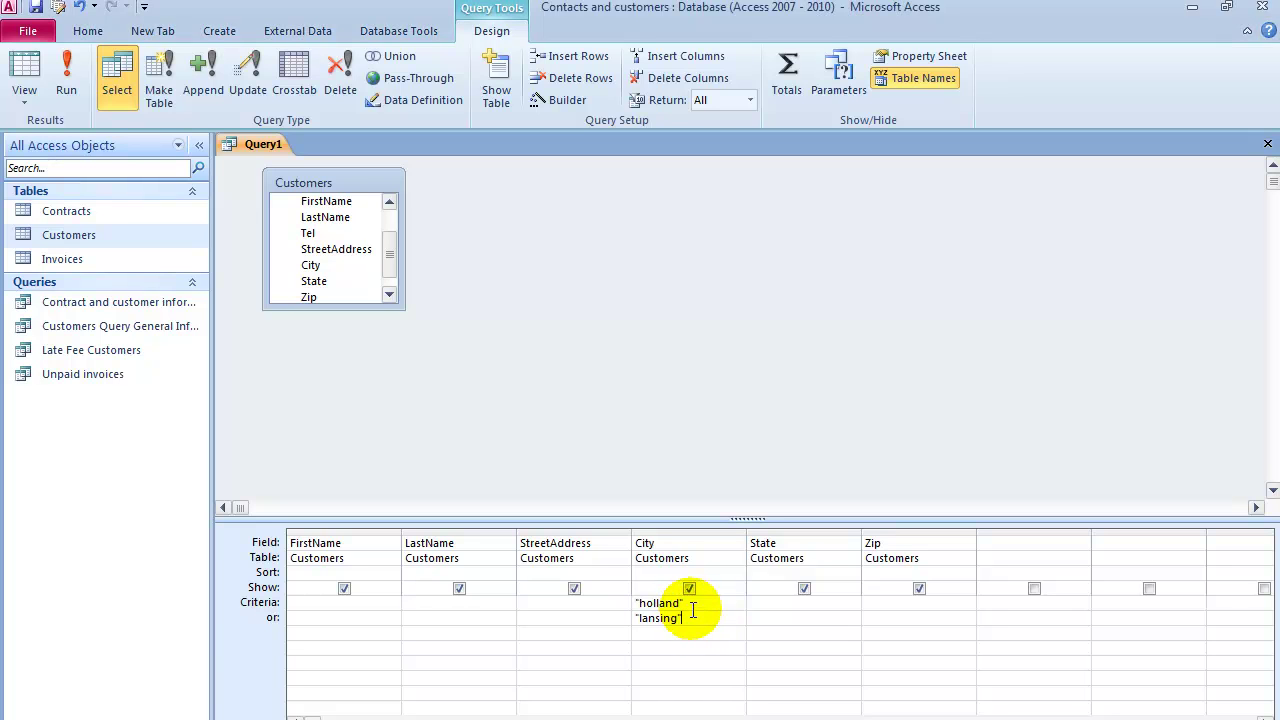
Run Query1 with the 'holland' or 'lansing' City criteria and check the results.
{"action": "left_click_drag", "start_coordinate": [689, 604], "coordinate": [641, 604]}
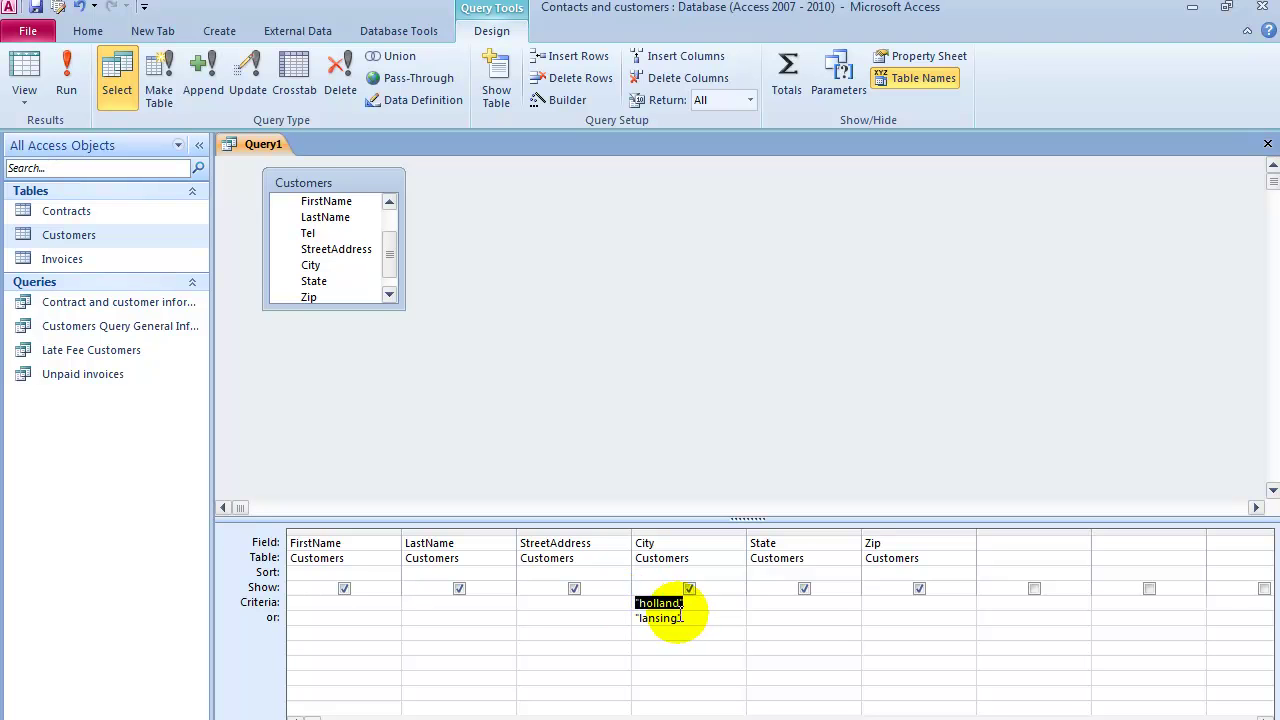
{"action": "left_click_drag", "start_coordinate": [691, 620], "coordinate": [608, 618]}
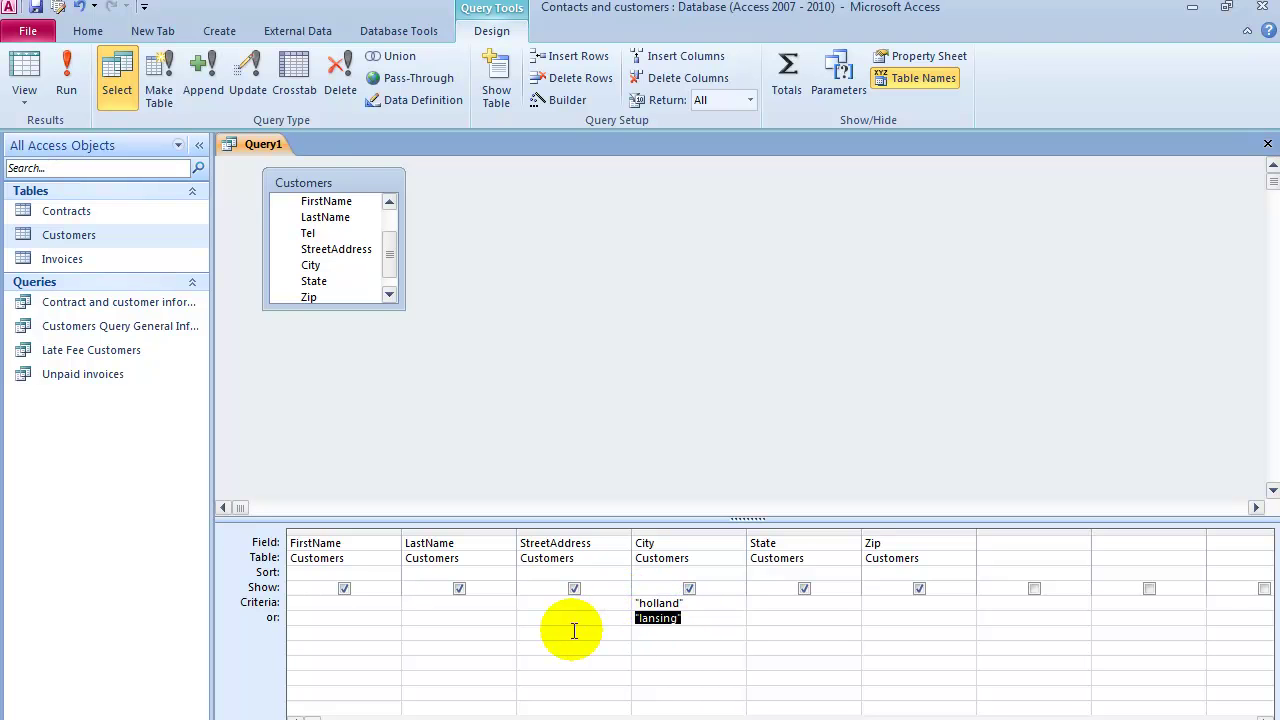
{"action": "left_click", "coordinate": [68, 85]}
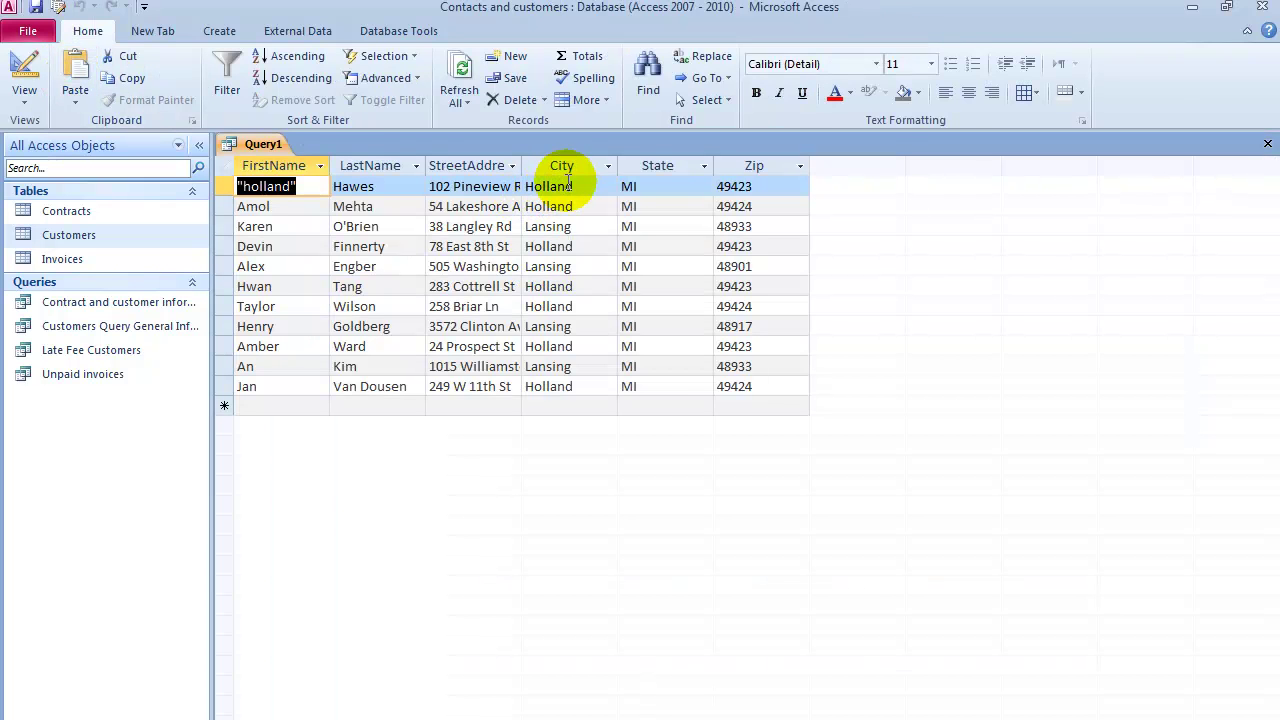
{"action": "left_click", "coordinate": [558, 226]}
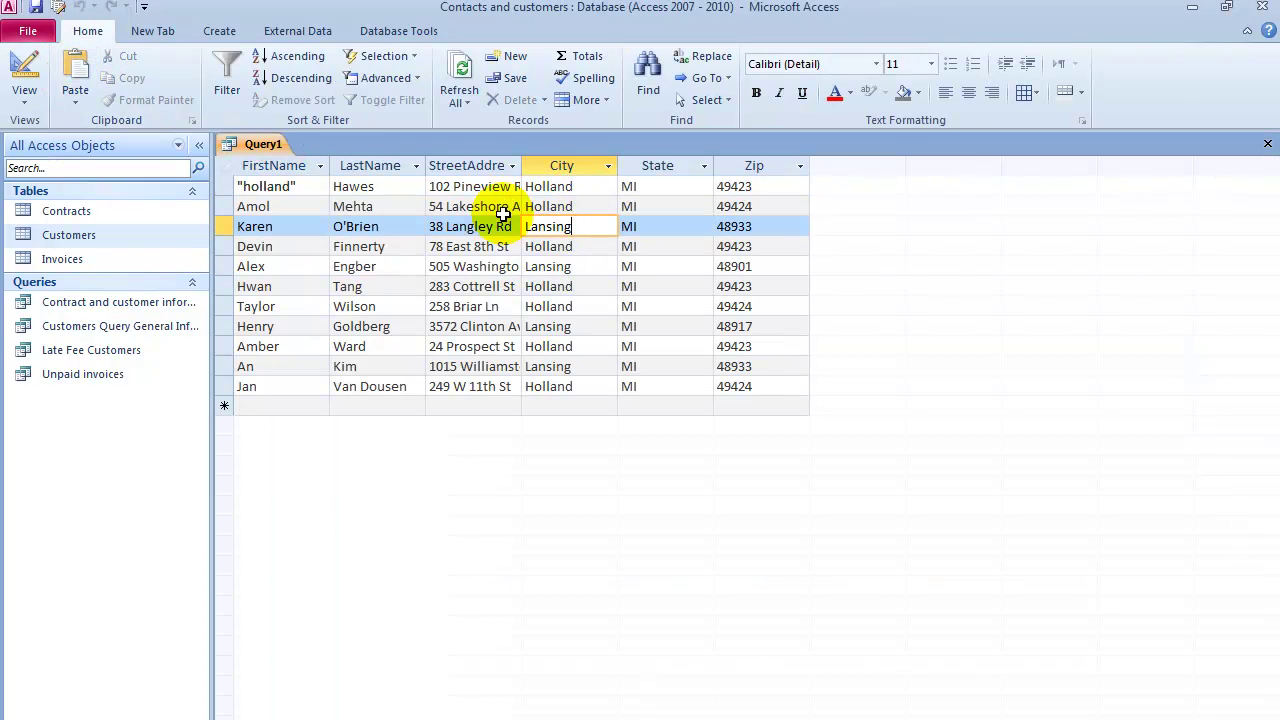
Back in Design View, set the City column's Sort to Ascending.
{"action": "left_click", "coordinate": [25, 100]}
{"action": "left_click", "coordinate": [75, 312]}
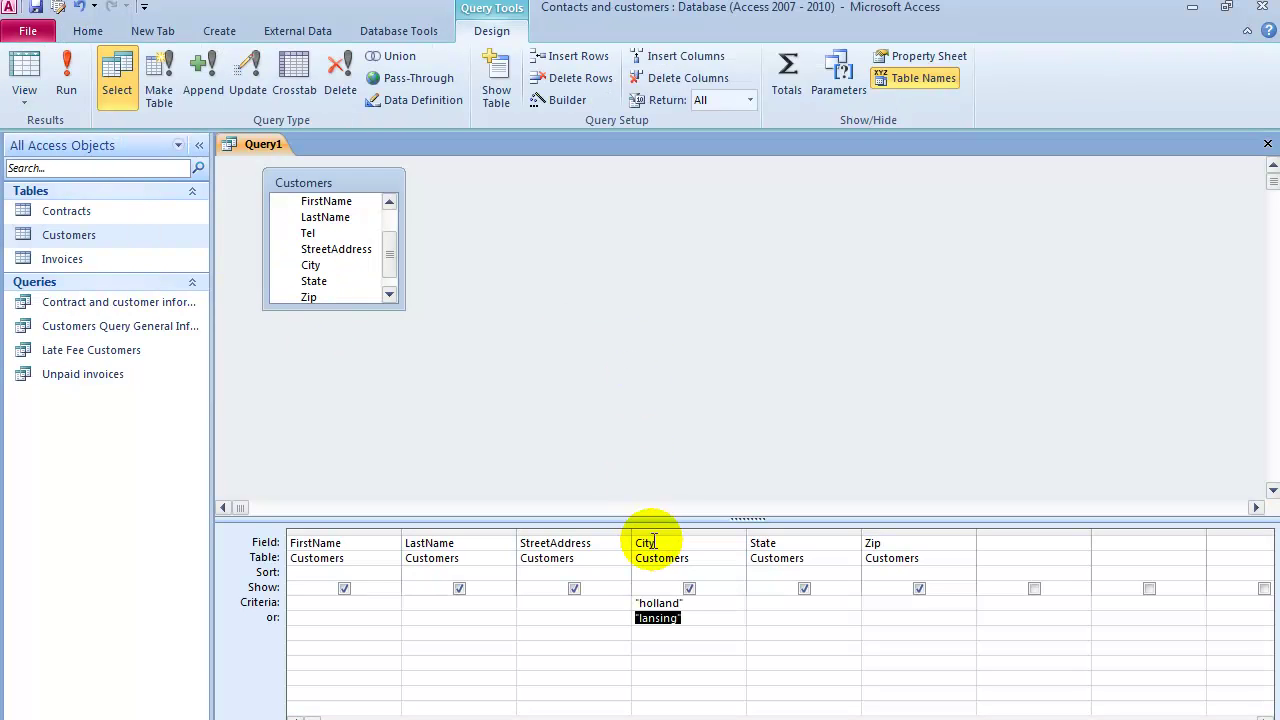
{"action": "left_click", "coordinate": [720, 572]}
{"action": "left_click", "coordinate": [737, 573]}
{"action": "left_click", "coordinate": [686, 589]}
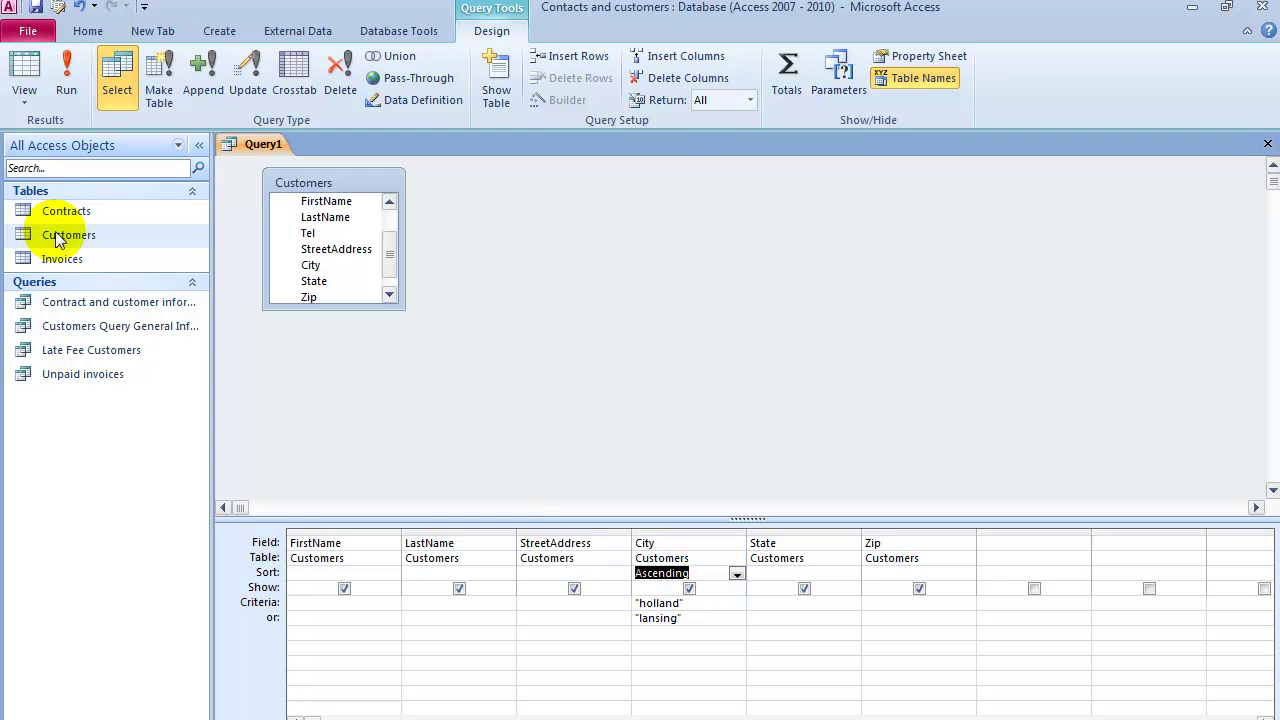
{"action": "left_click", "coordinate": [68, 75]}
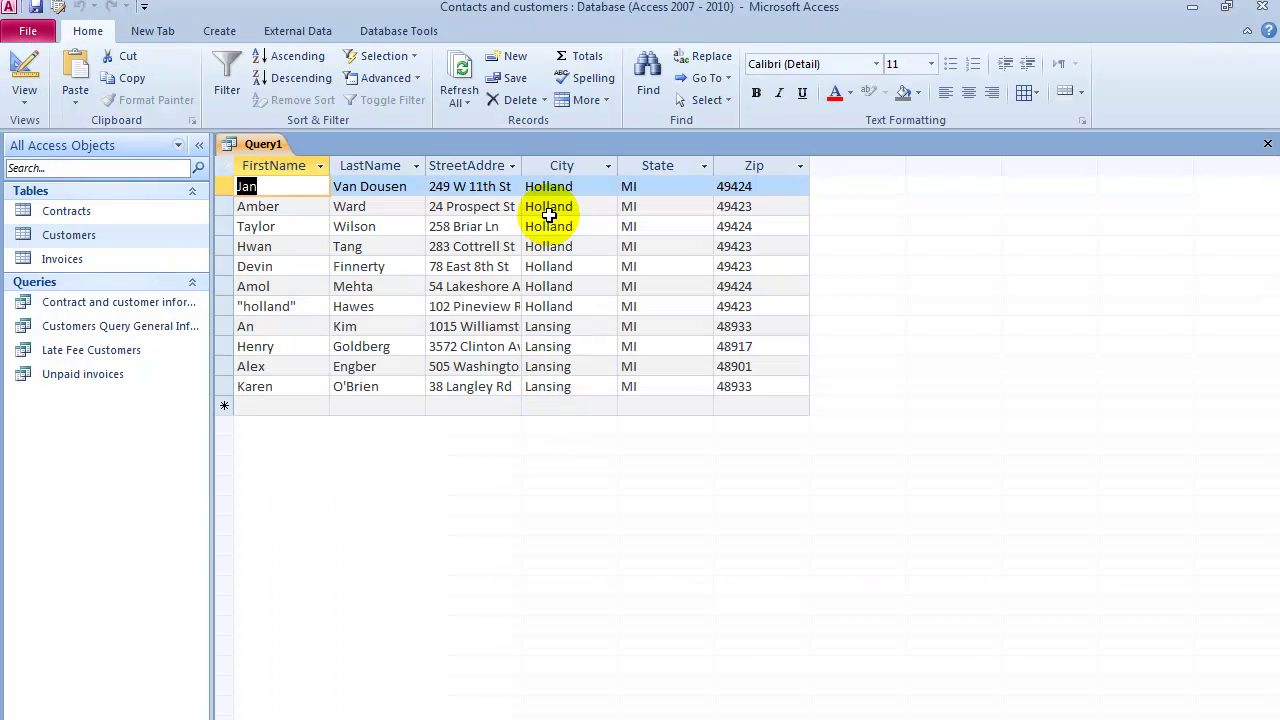
{"action": "left_click", "coordinate": [33, 110]}
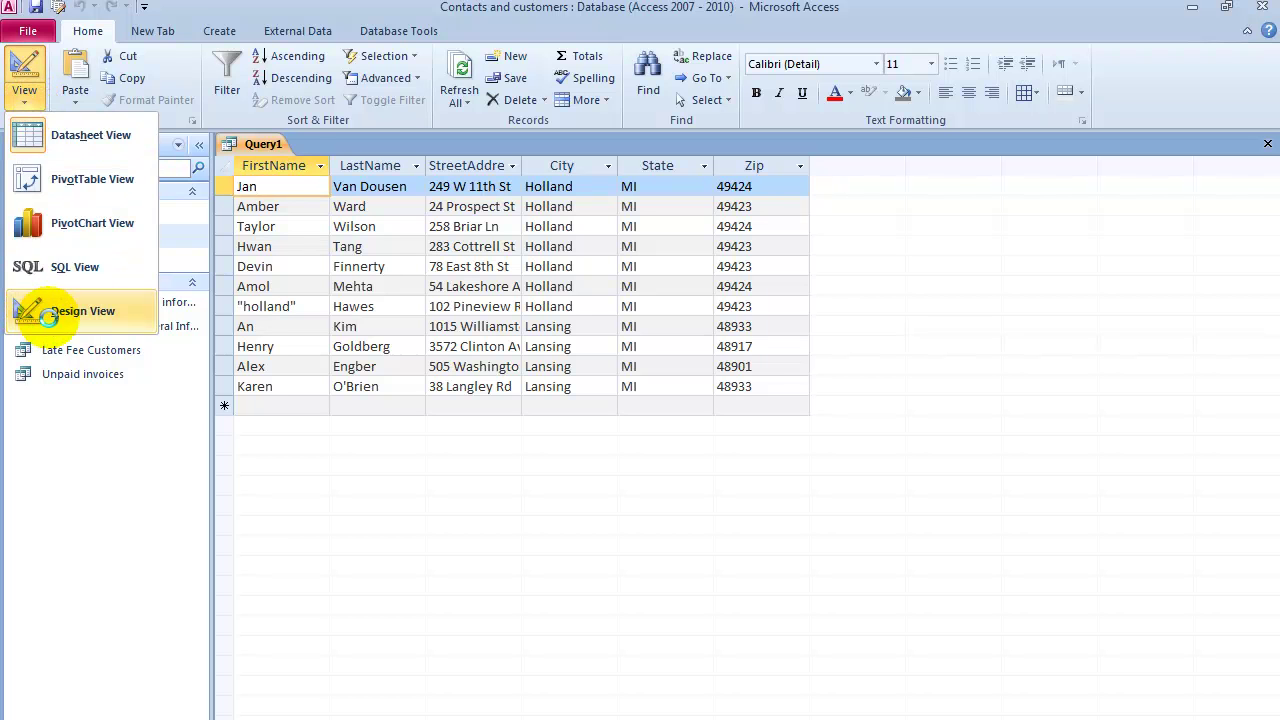
{"action": "left_click", "coordinate": [46, 318]}
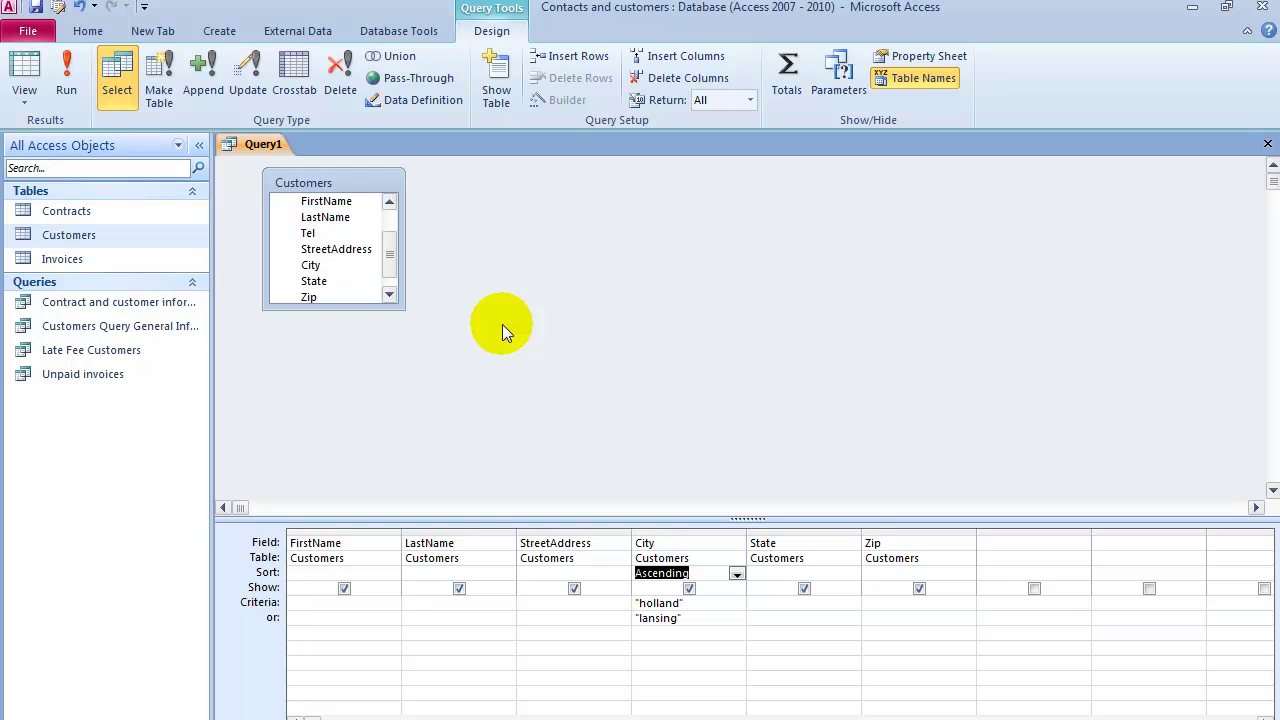